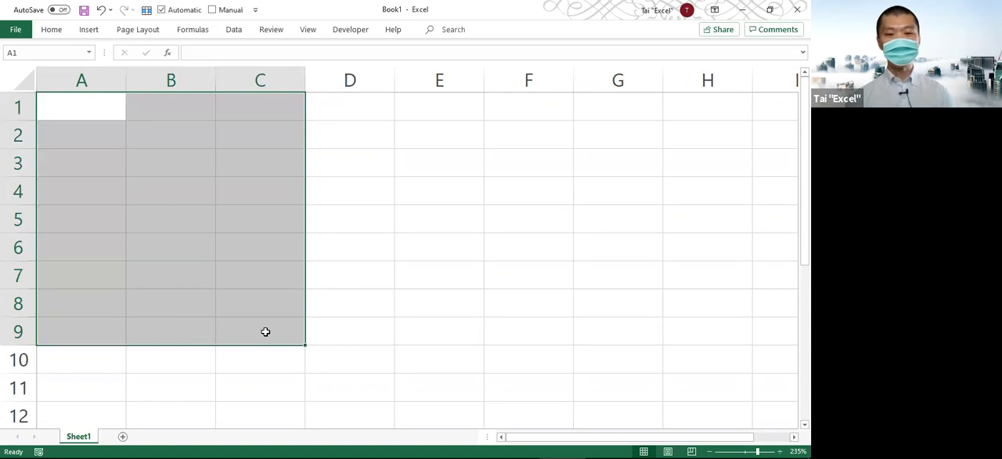
Fill A1:C9 with the formula =RANDBETWEEN(DATE(2020,1,1),DATE(2020,12,31)).
text(=ran)
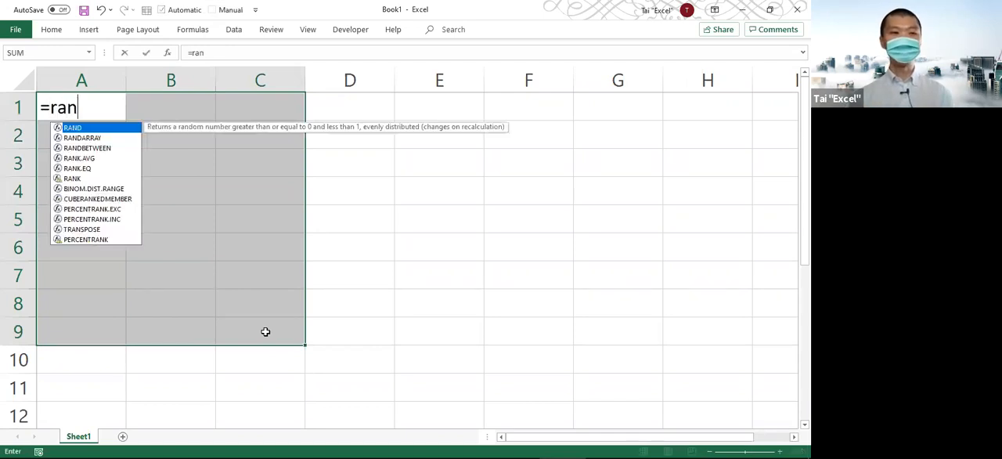
key(Down)
key(Down)
key(Tab)
text(date(202)
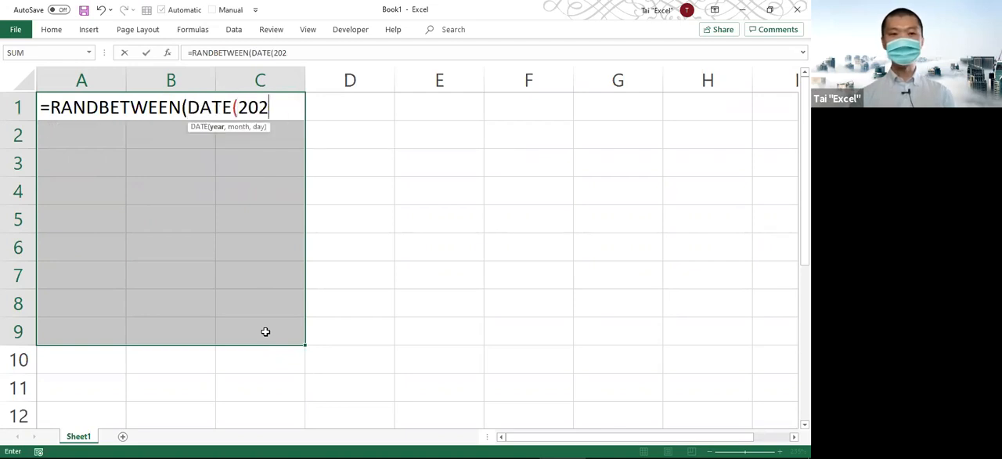
text(0,1,1),dat)
key(Tab)
text(2020,)
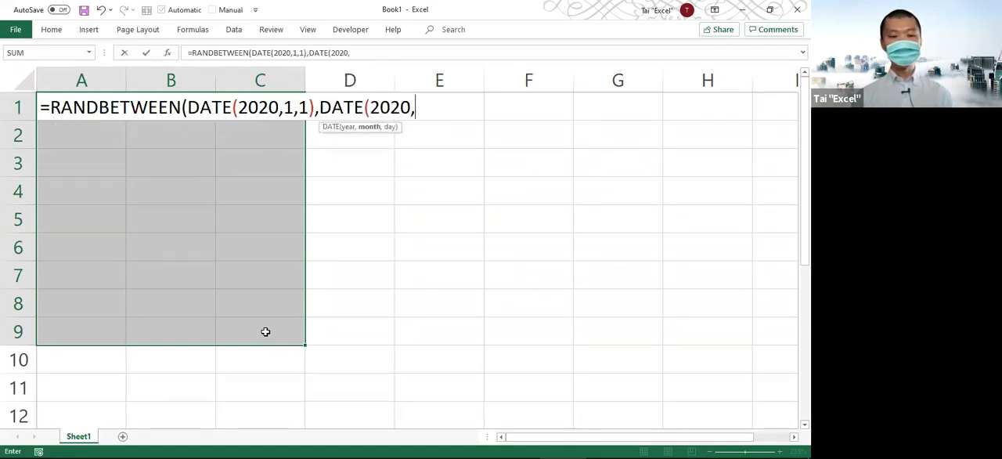
text(12,31)))
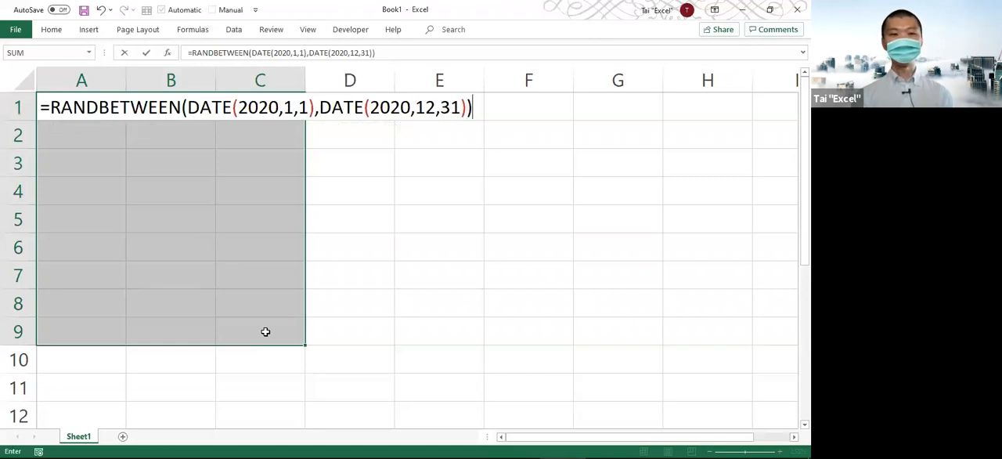
key(ctrl+Return)
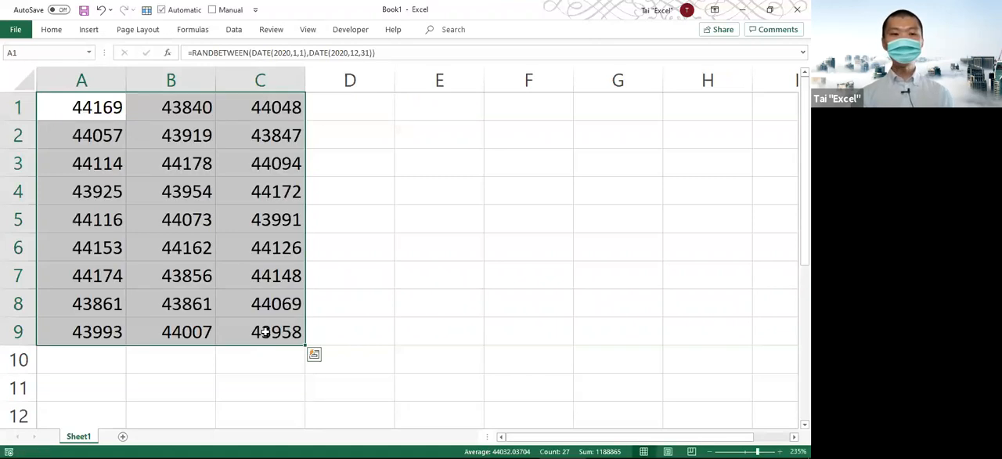
Format A1:C9 as dates and replace its formulas with their static values.
key(ctrl+shift+3)
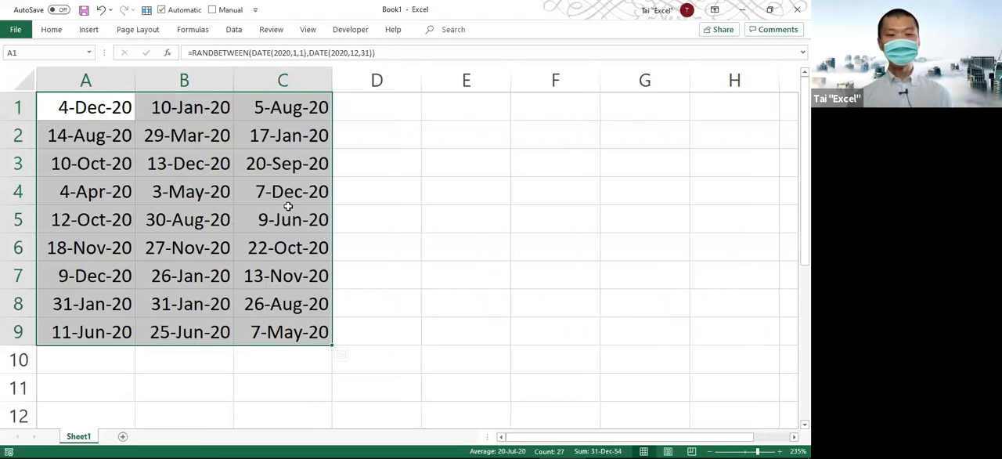
key(ctrl+c)
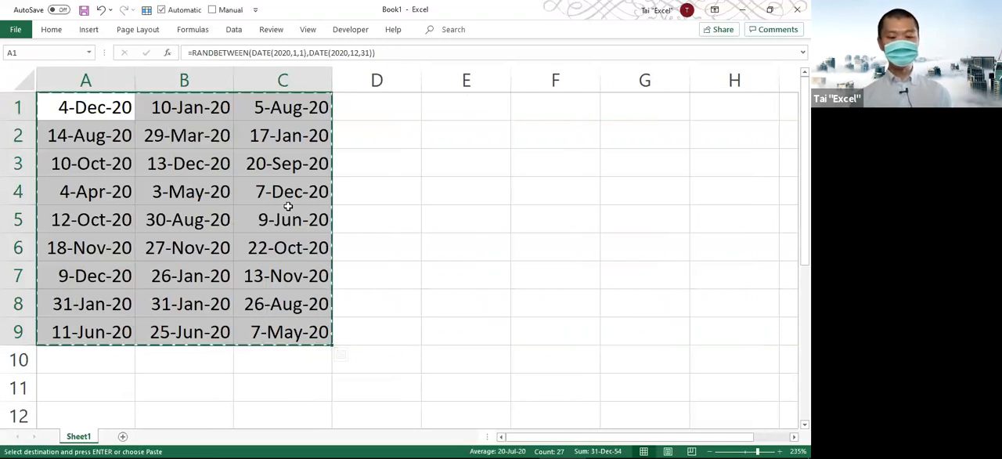
key(ctrl+alt+v)
key(v)
key(Return)
click(289, 208)
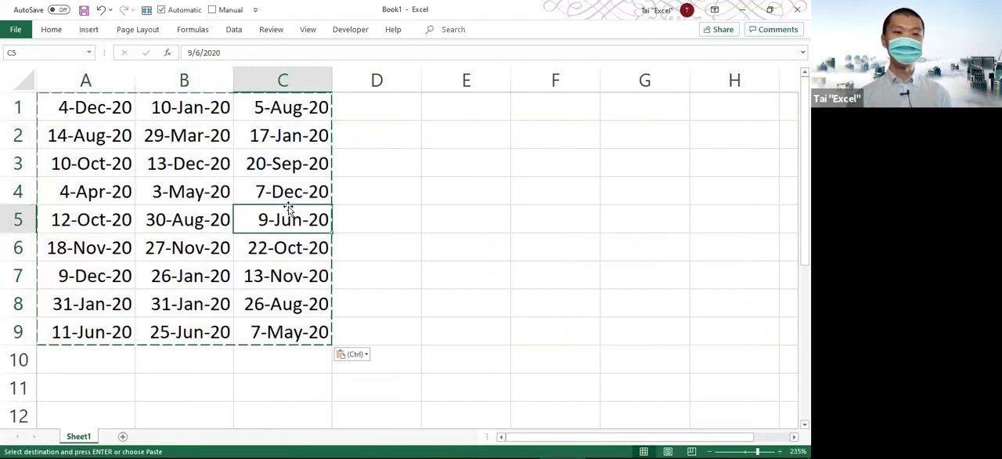
click(94, 118)
key(Escape)
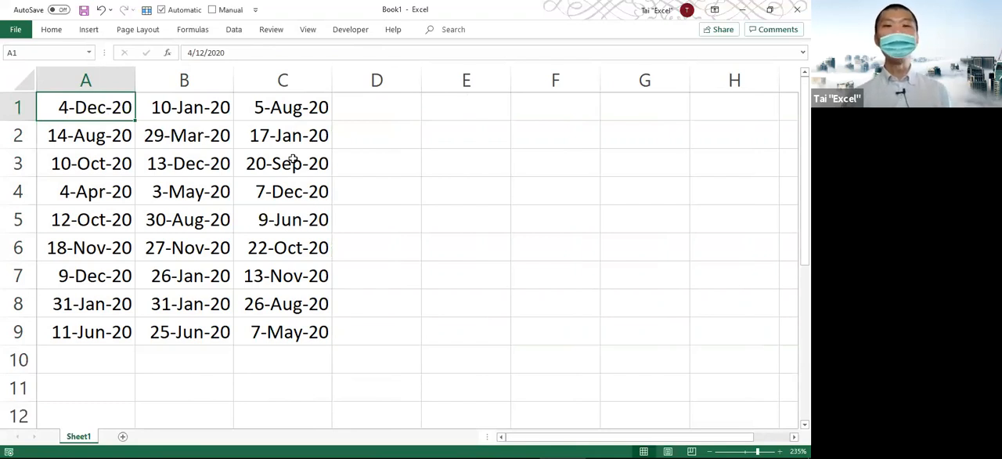
Try changing the year to 2021 in A1 and A2 by editing each cell individually, and undo both edits.
key(F2)
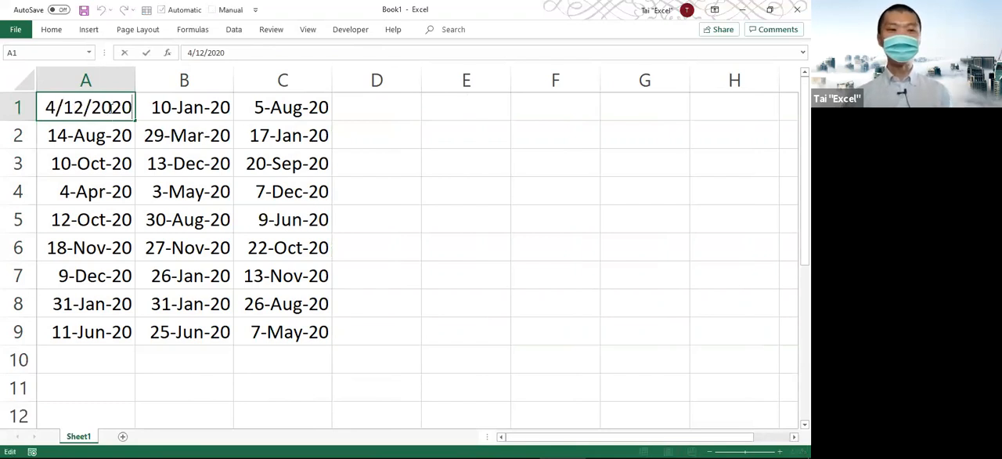
key(shift+Left)
text(1)
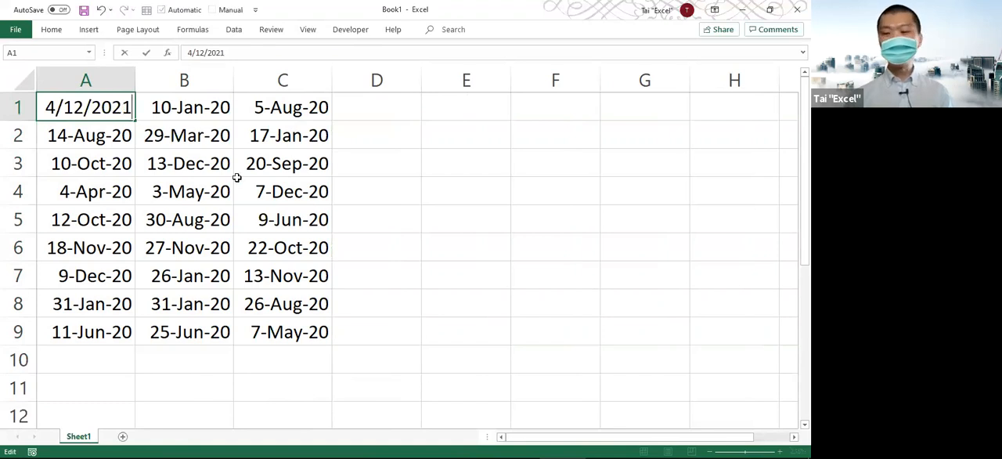
key(Return)
key(F2)
key(shift+Left)
text(1)
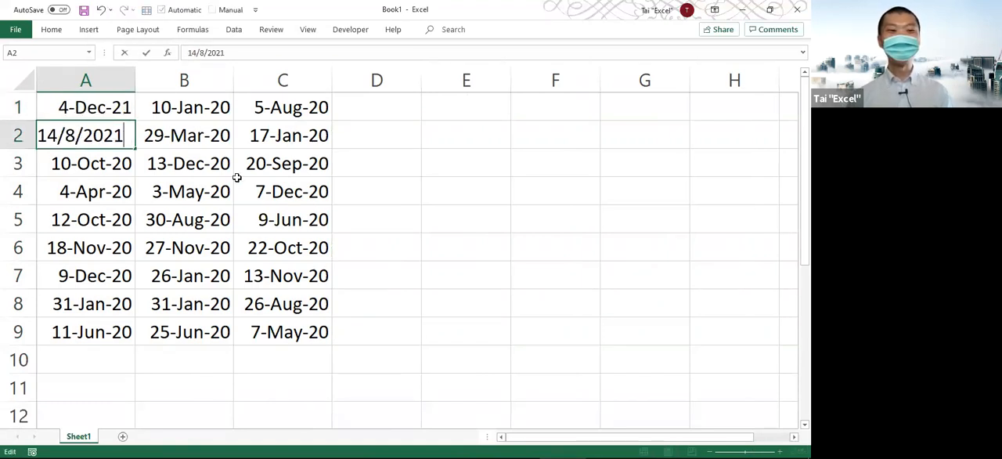
key(Return)
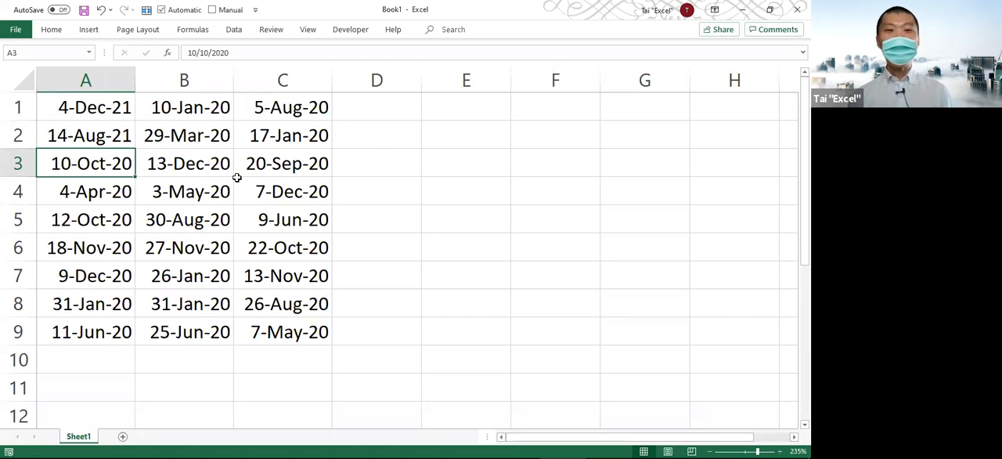
key(ctrl+z)
key(ctrl+z)
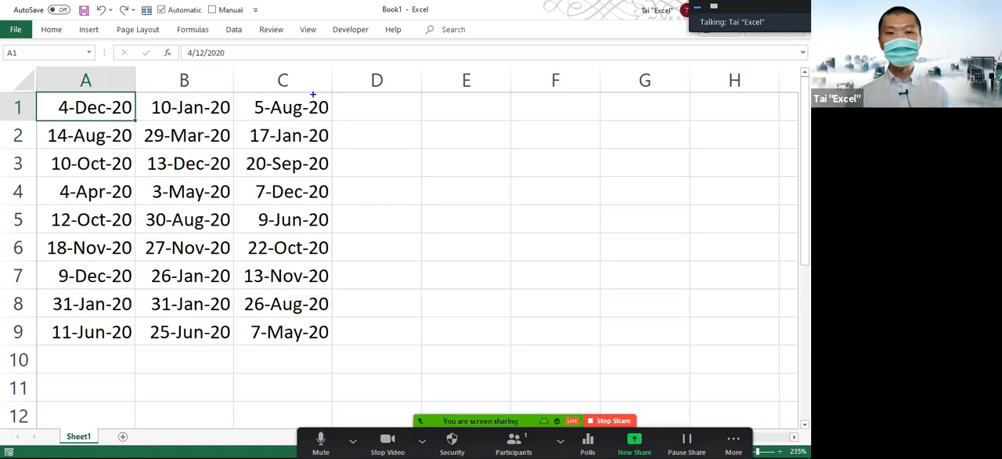
Annotate the year digits of the column C dates with a box and an arrow labelled 21, and clear the drawing.
mouse_move(304, 93)
mouse_down()
mouse_move(334, 114)
mouse_move(337, 346)
mouse_up()
drag(343, 116, 451, 122)
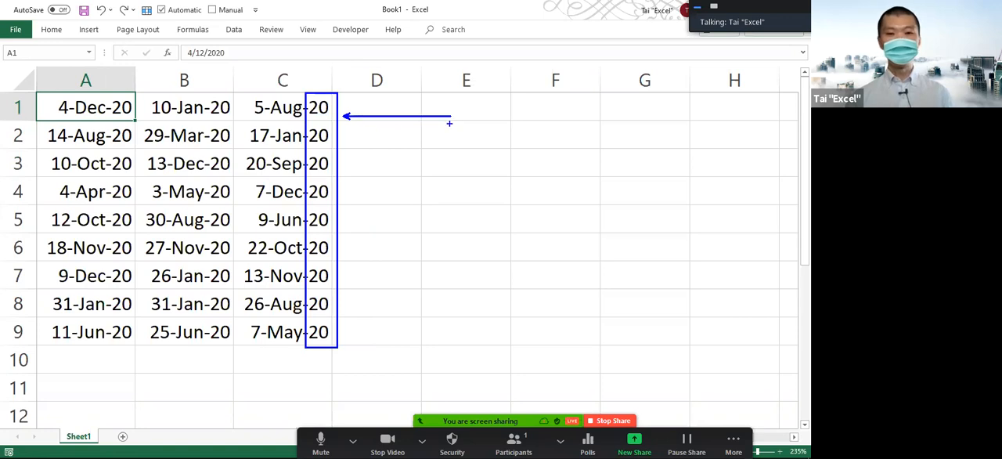
click(462, 127)
text(21)
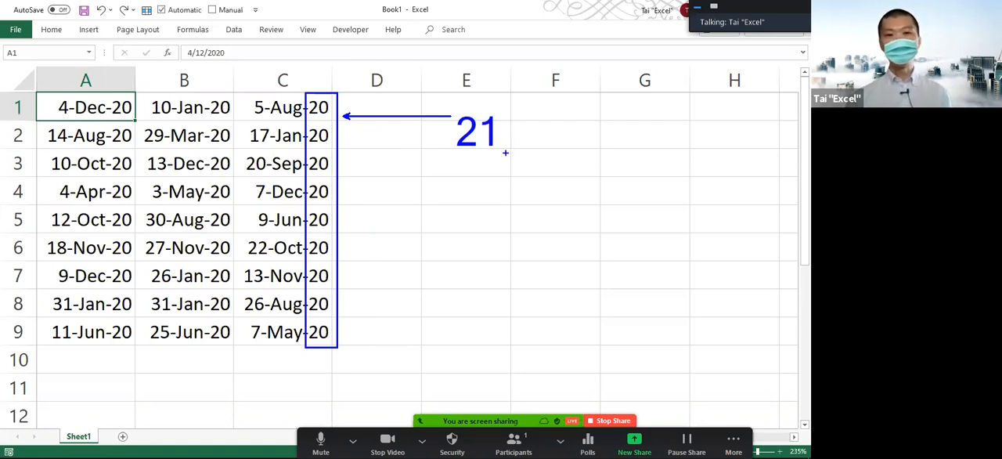
key(Escape)
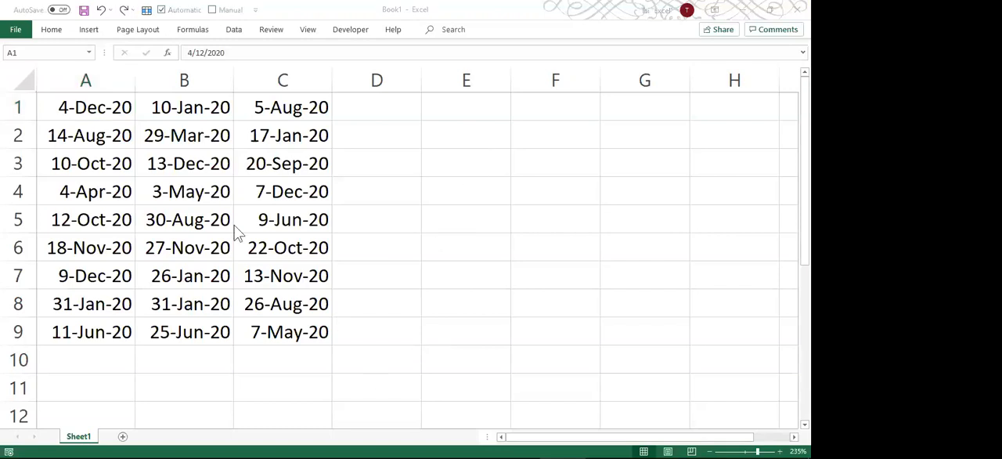
Locate the Replace command under Find & Select and mark it on screen with a box and an arrow.
click(70, 108)
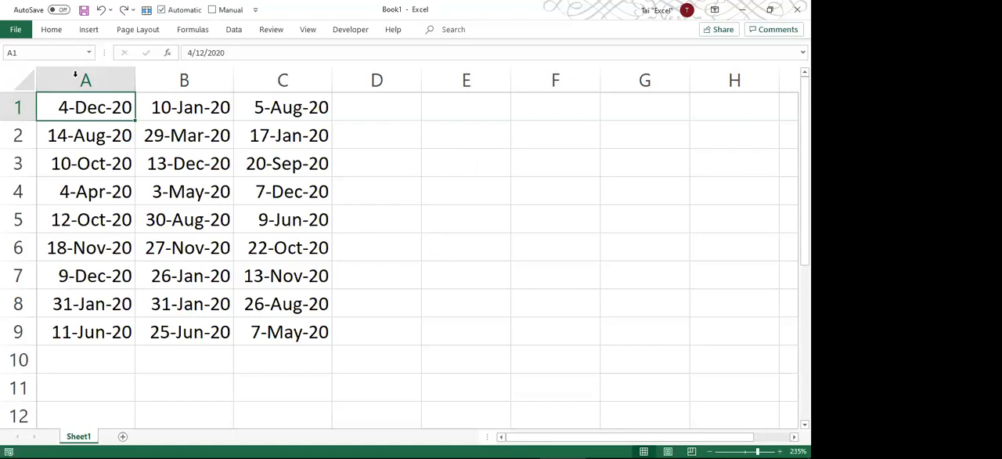
click(61, 35)
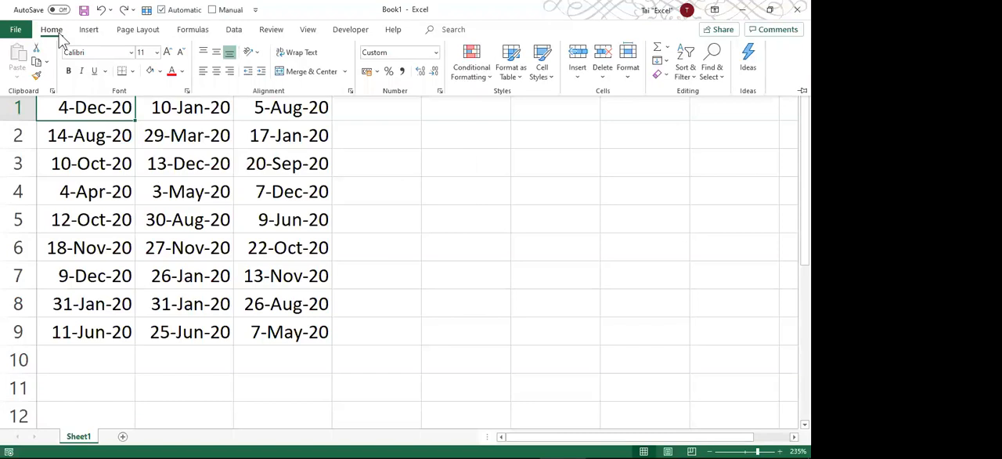
click(724, 84)
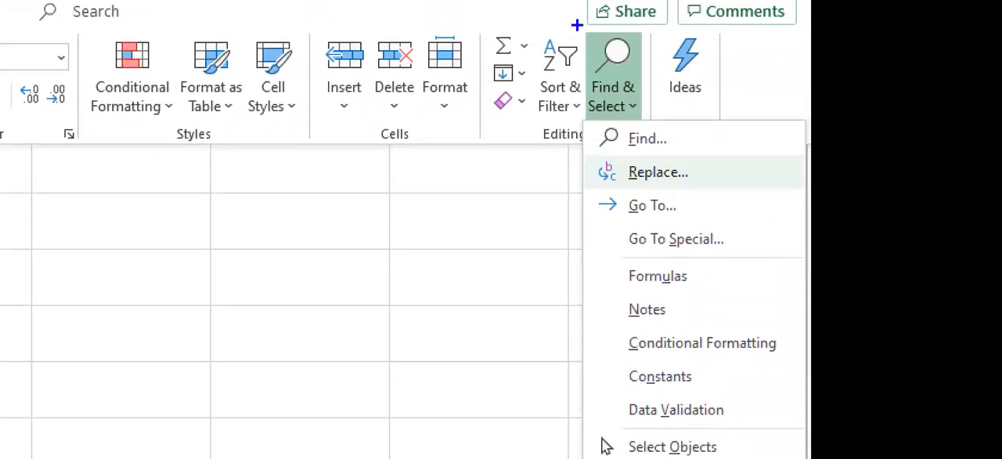
drag(580, 24, 649, 123)
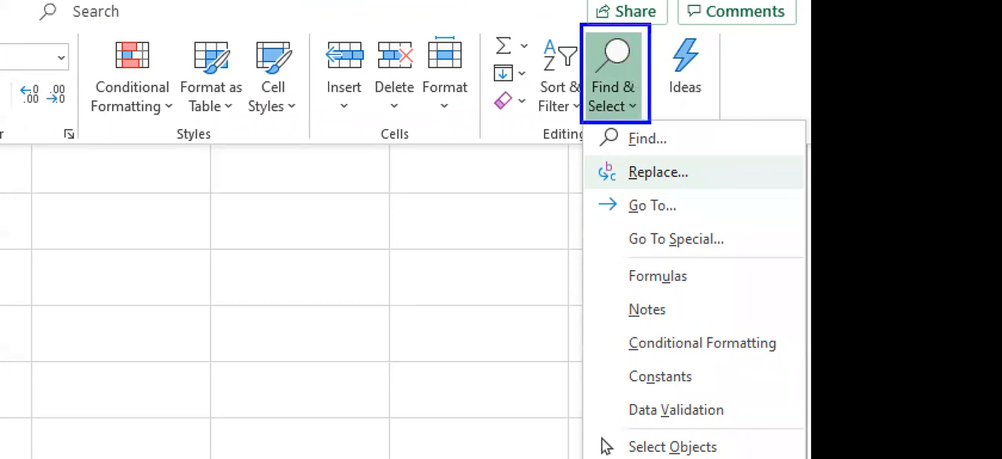
drag(587, 176, 448, 174)
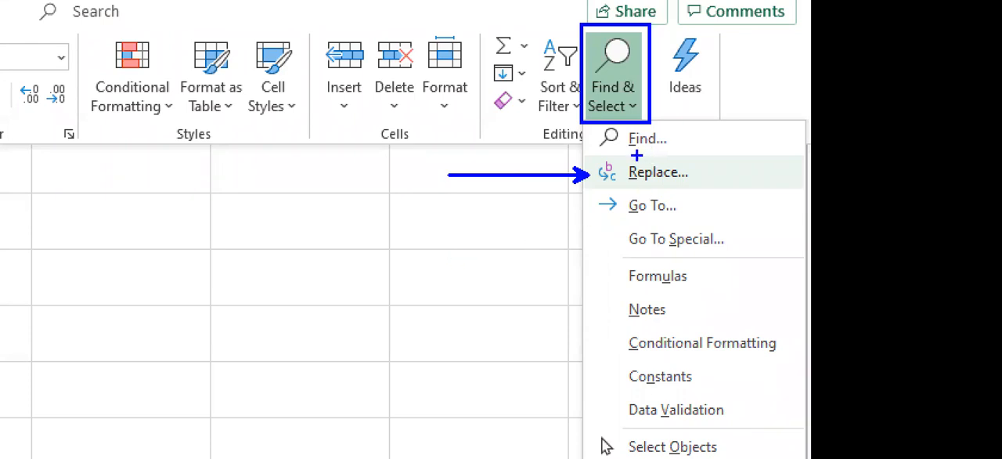
Add an on-screen text annotation reading CTRL and H beside the Replace command.
text(tctrl)
key(BackSpace)
key(BackSpace)
key(BackSpace)
key(BackSpace)
text(CTRL)
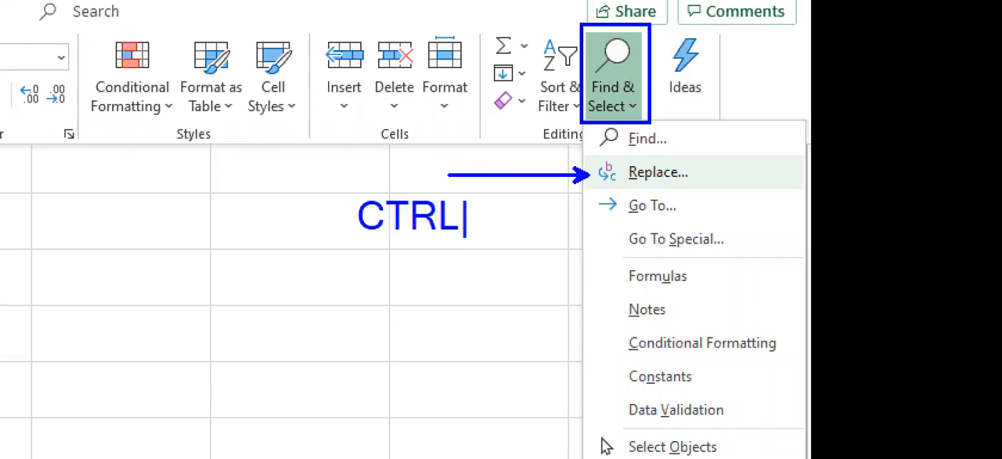
key(Return)
text(H)
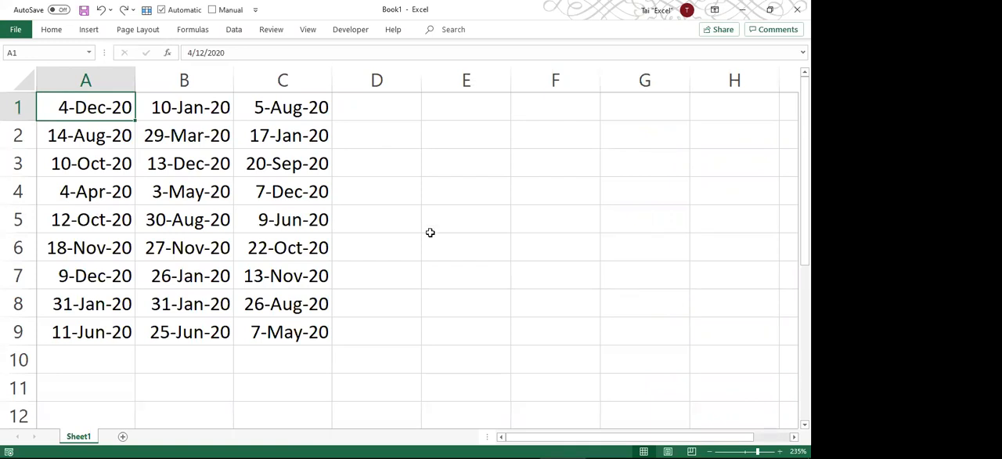
Set up a find and replace that searches for 2020 and replaces it with 2021.
key(ctrl+h)
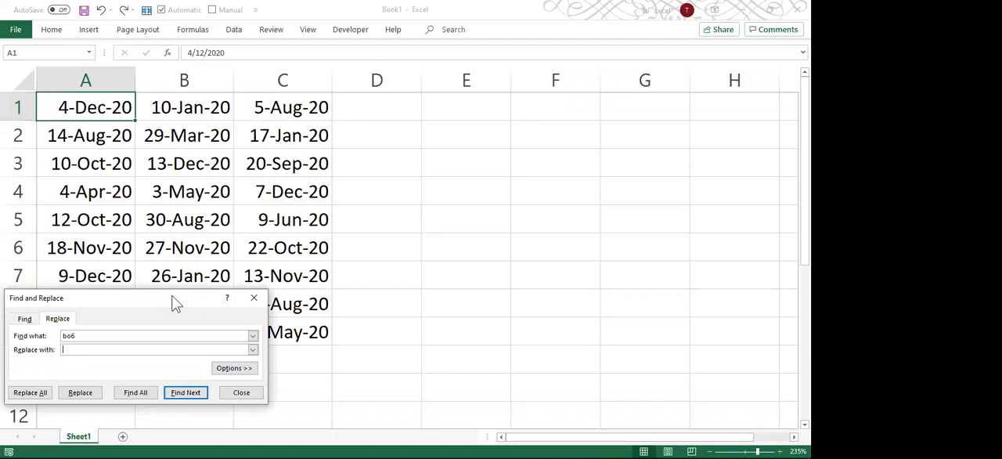
drag(175, 303, 415, 152)
key(shift+Tab)
key(BackSpace)
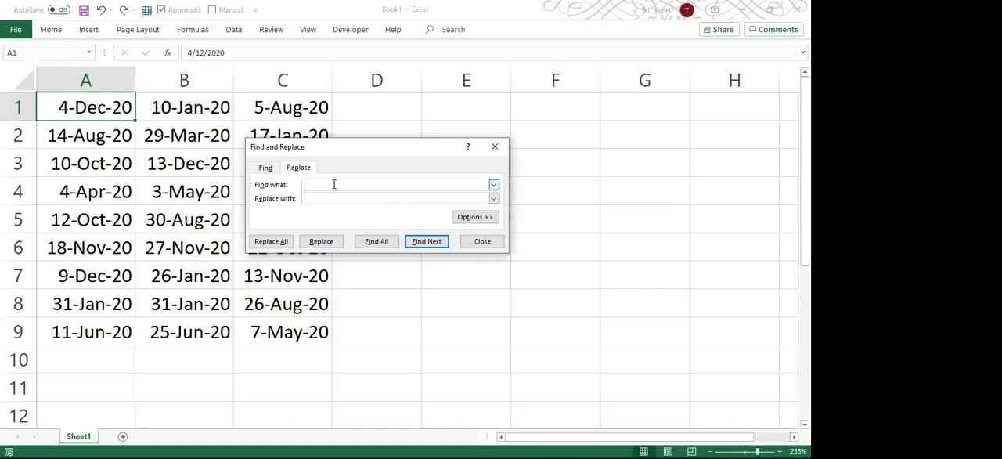
text(2020)
key(Tab)
text(2021)
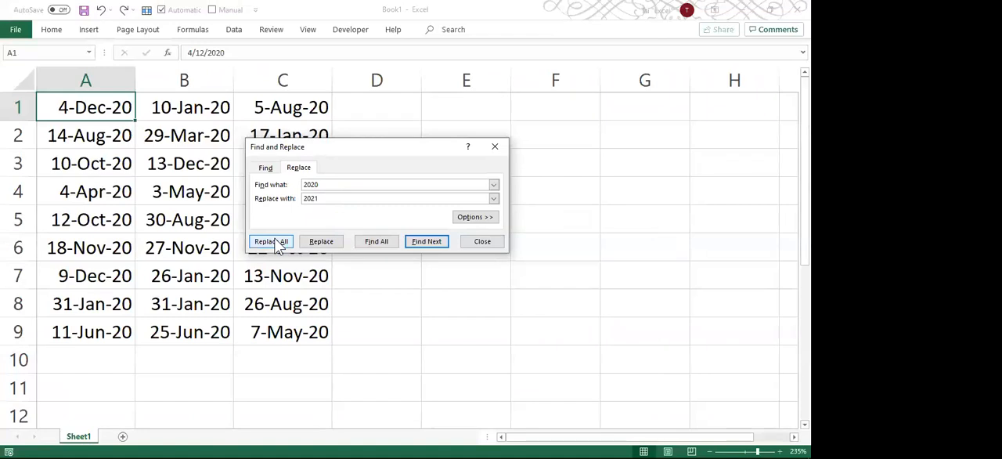
Find all cells containing 2020 and examine individual matches from the enlarged results list, such as A2, B4, C9 and C6.
click(373, 243)
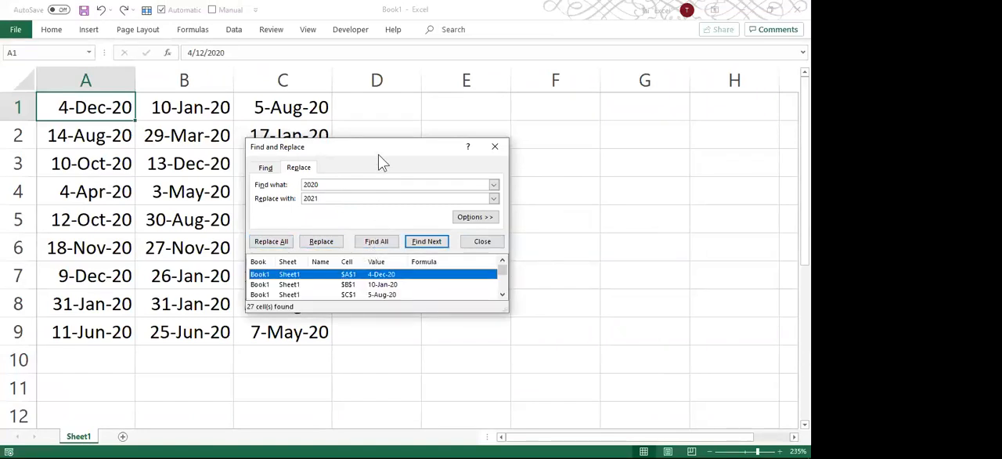
drag(381, 152, 476, 77)
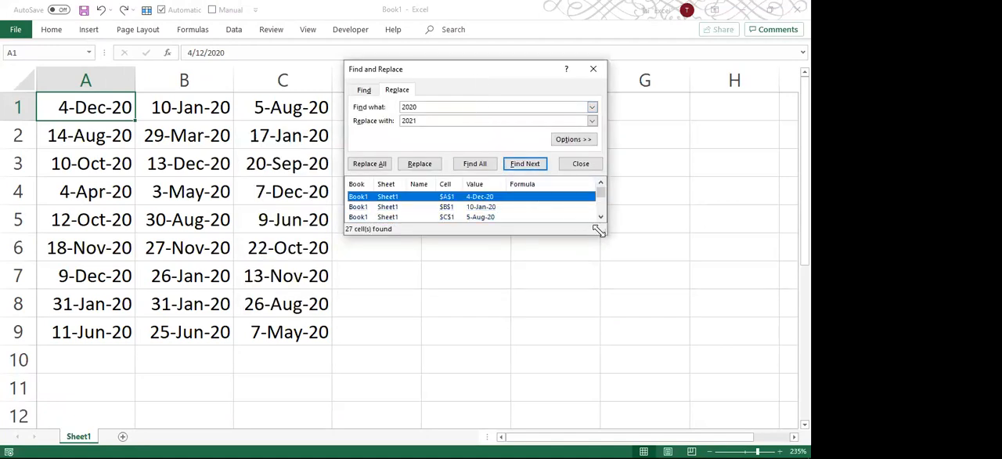
drag(598, 230, 559, 374)
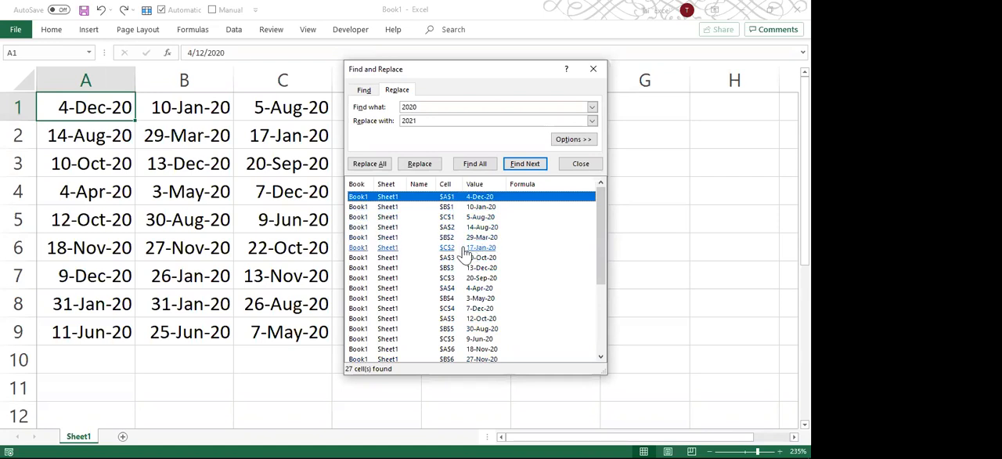
click(389, 227)
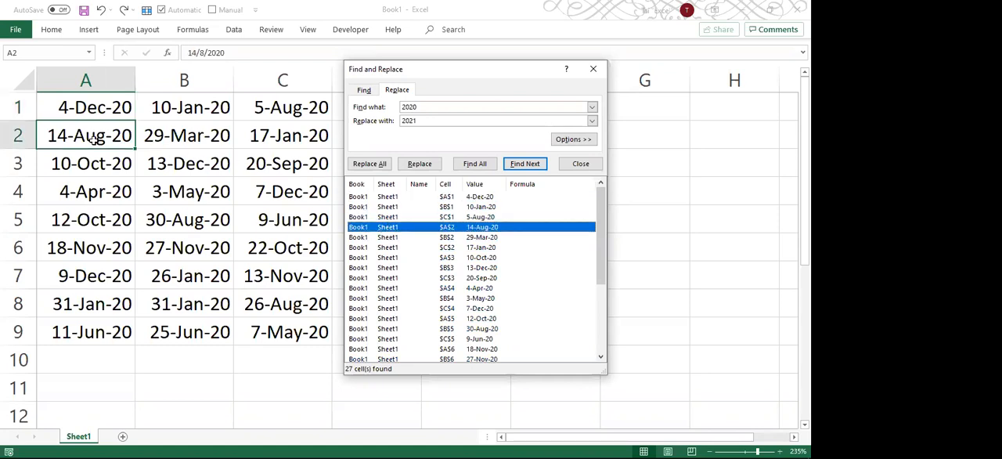
click(387, 300)
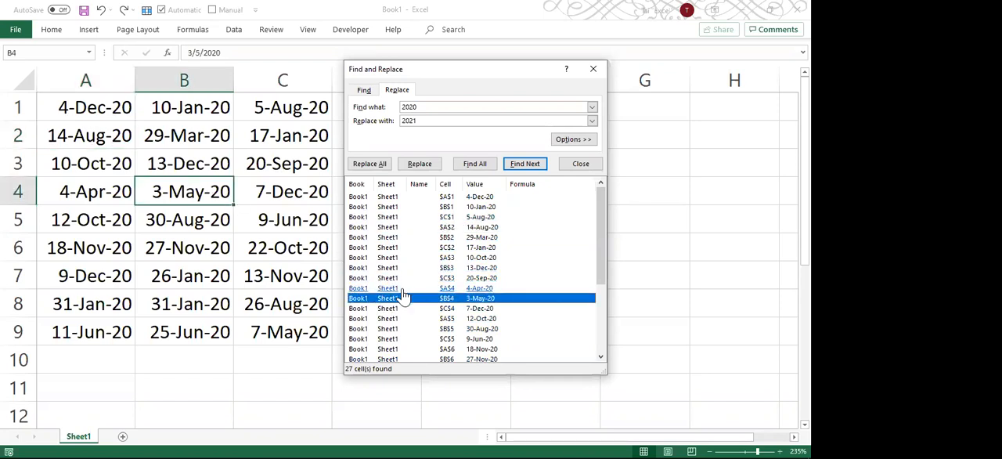
scroll(404, 294, down, 4)
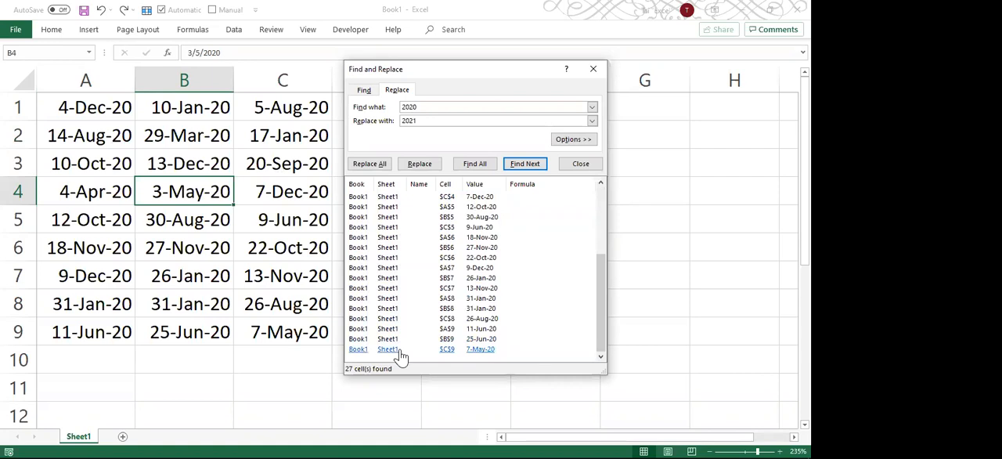
click(399, 351)
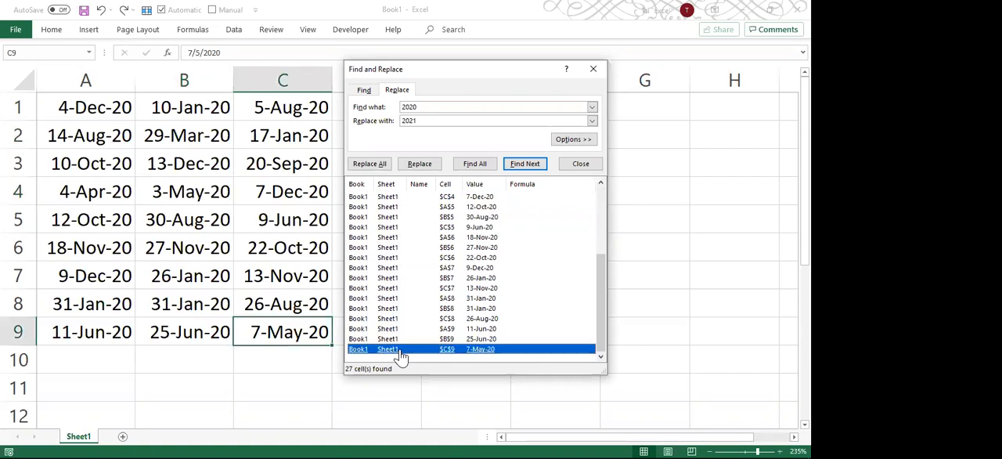
click(399, 247)
click(398, 216)
click(451, 257)
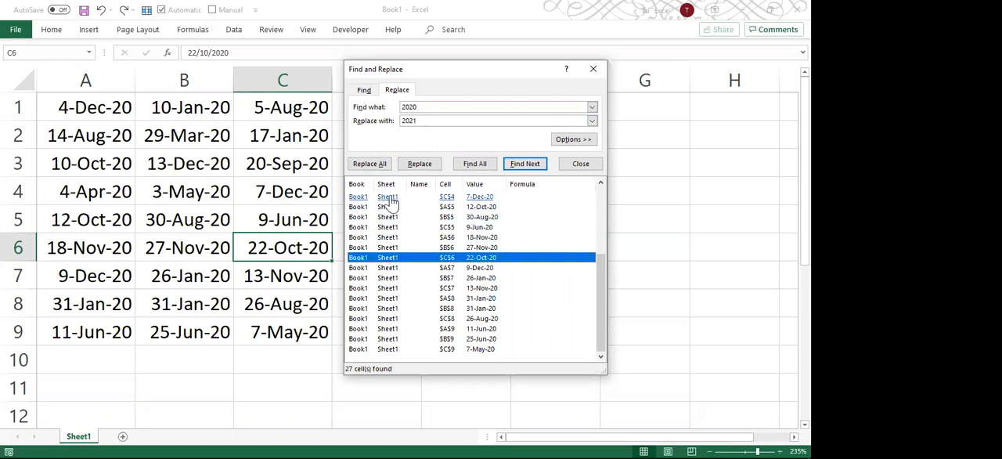
Replace 2020 with 2021 one match at a time in cells C6, A7, B7, C7 and A8.
click(421, 164)
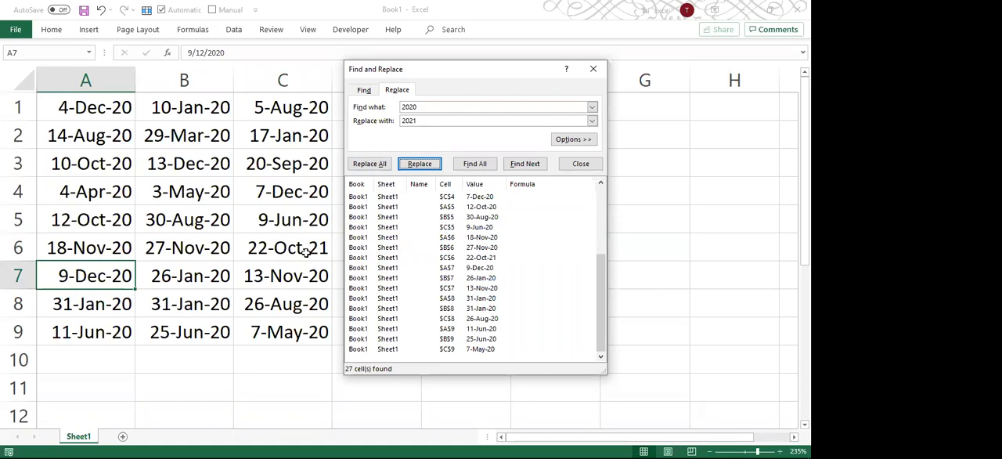
click(408, 162)
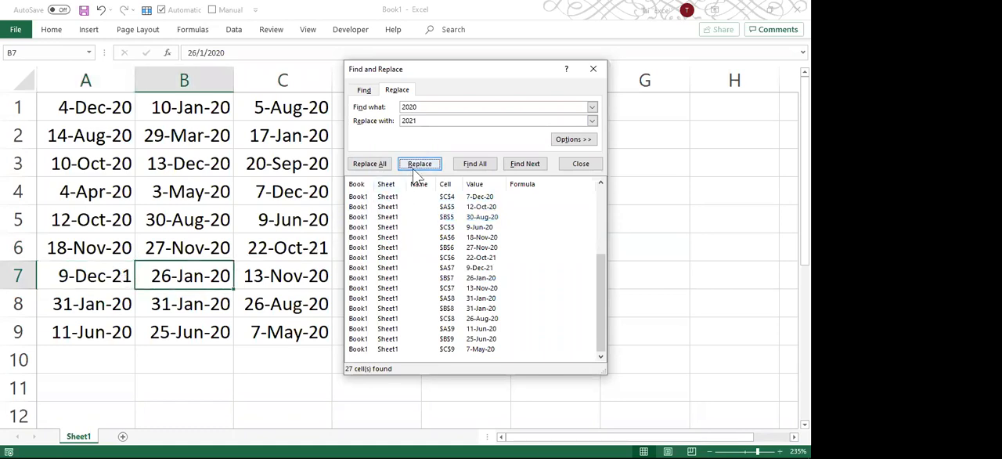
click(413, 168)
click(412, 168)
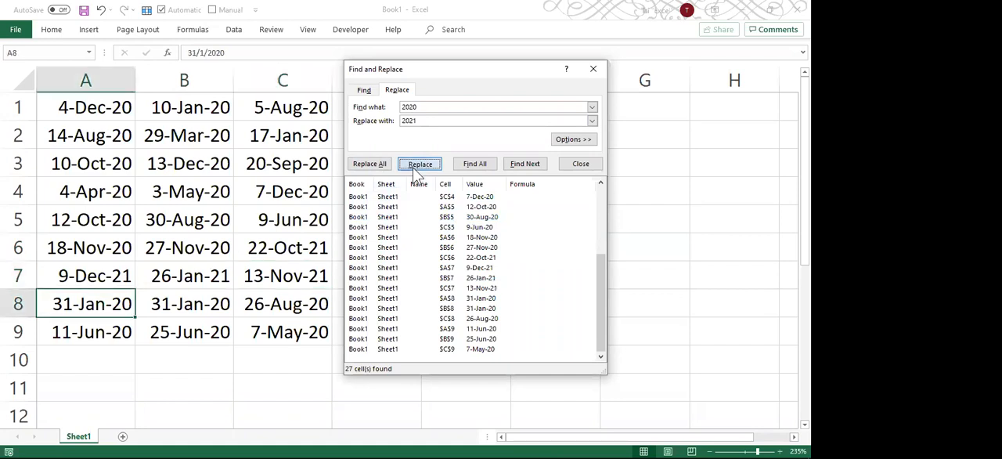
click(412, 166)
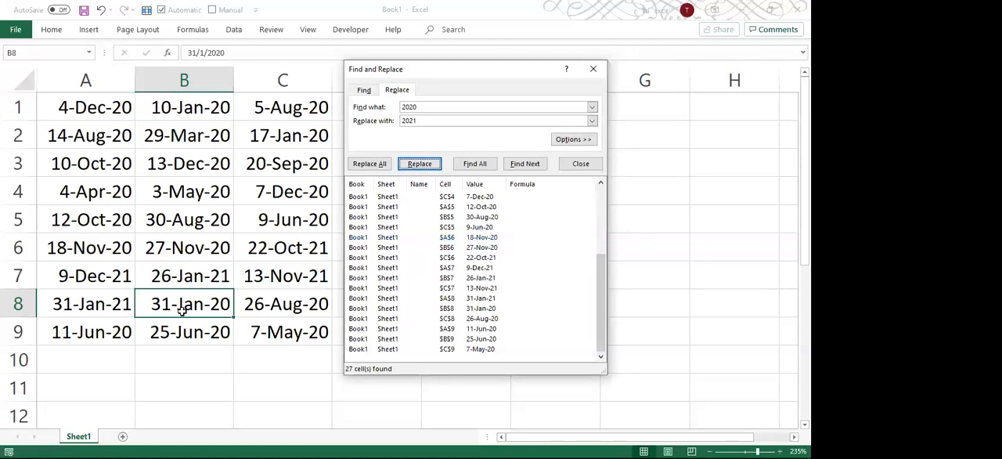
Skip the matches in B8 and C8, and replace the year with 2021 in A9 and B9.
click(526, 164)
click(526, 164)
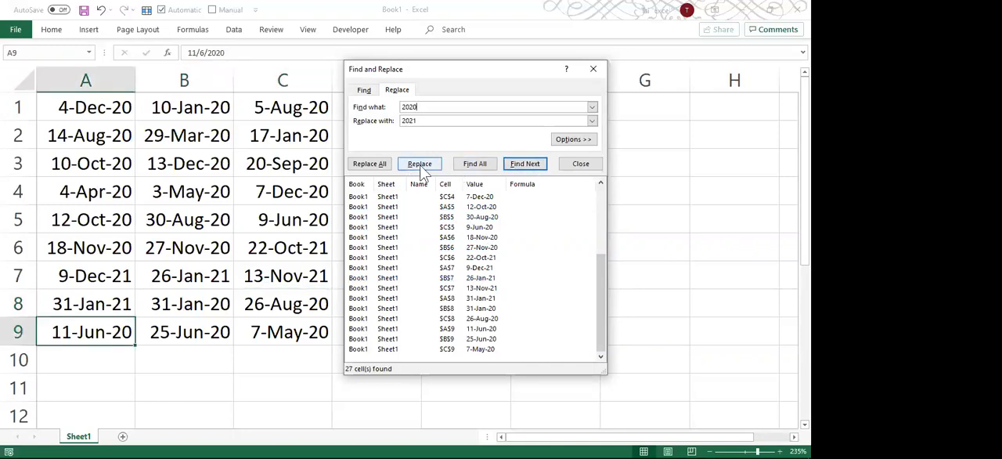
click(420, 164)
click(419, 165)
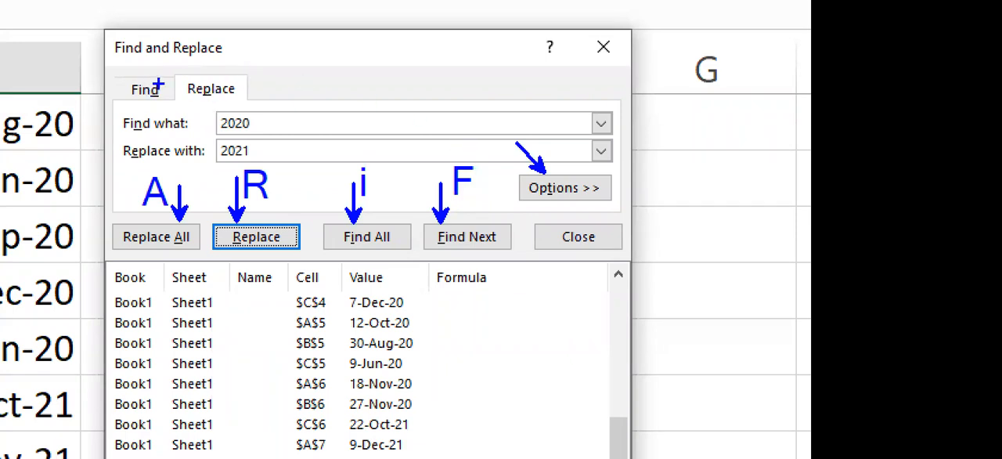
Mark the dialog's Find and Replace headings with arrows and add the on-screen annotation CTRL + TAB beside them.
drag(114, 83, 86, 53)
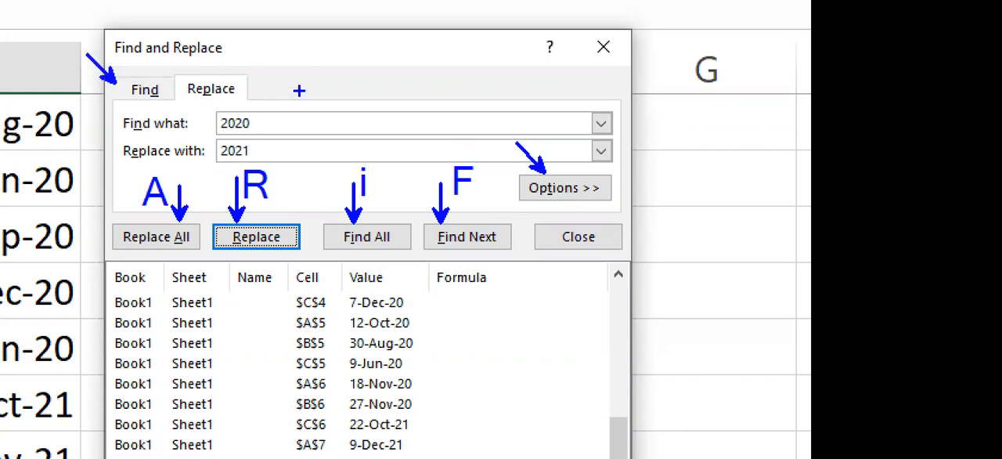
drag(249, 81, 288, 60)
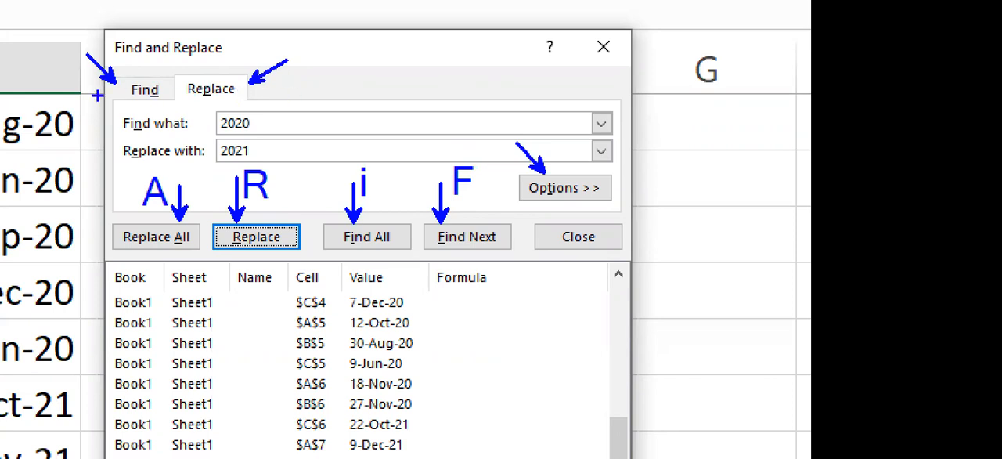
key(t)
text(CTRL TAB)
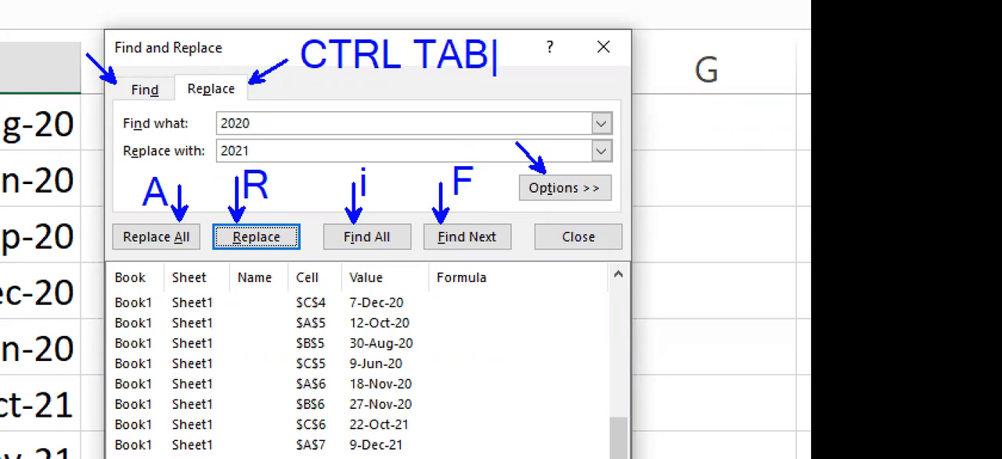
key(BackSpace)
key(BackSpace)
key(BackSpace)
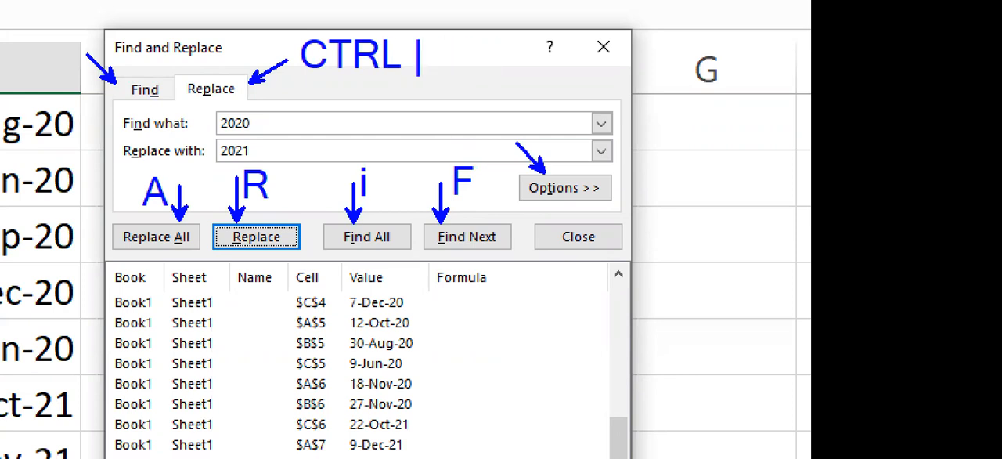
text(+ TAB)
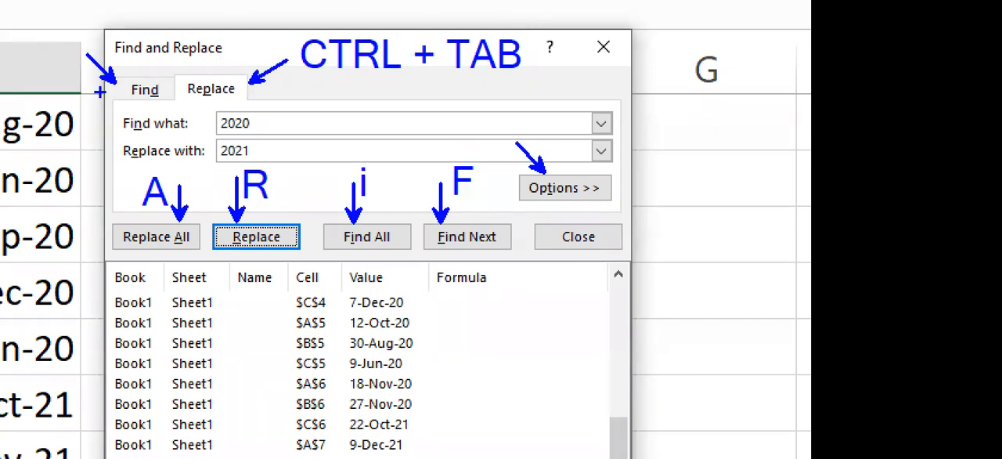
drag(118, 68, 251, 102)
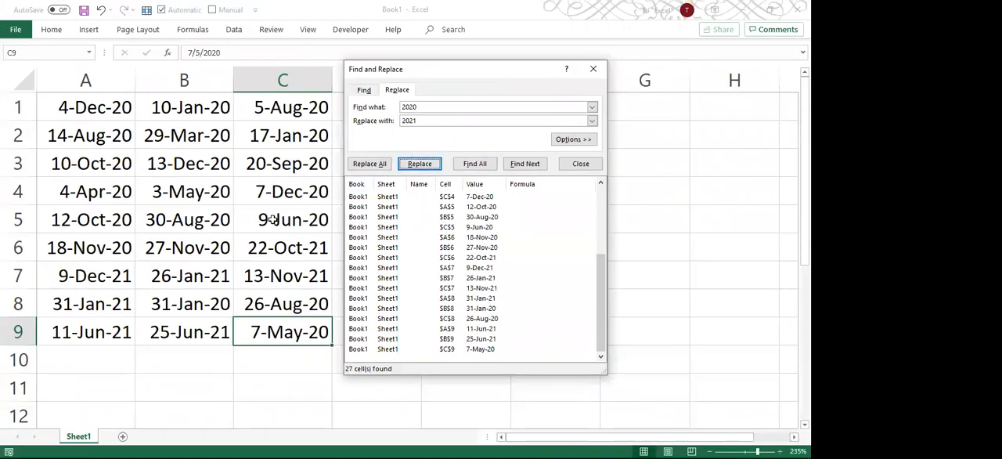
Undo all the single-cell year replacements made between C6 and B9.
click(272, 220)
key(ctrl+z)
key(ctrl+z)
key(ctrl+z)
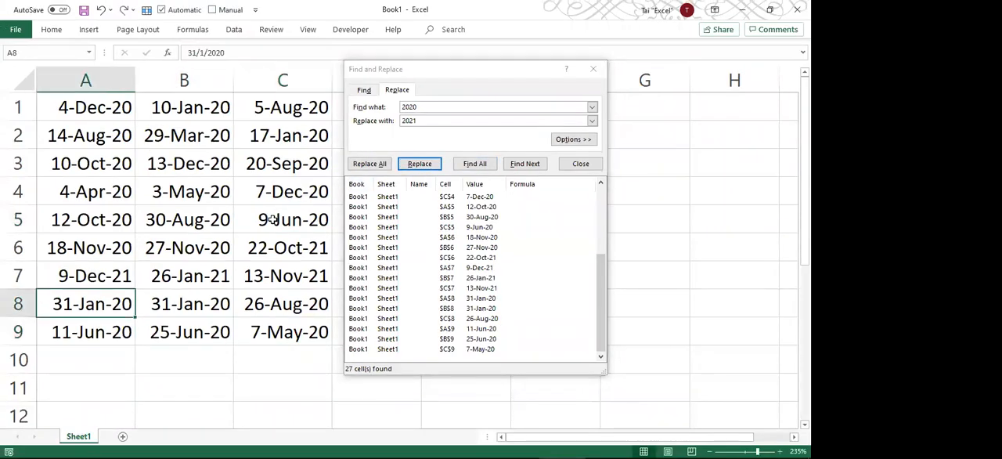
key(ctrl+z)
key(ctrl+z)
key(ctrl+z)
key(ctrl+z)
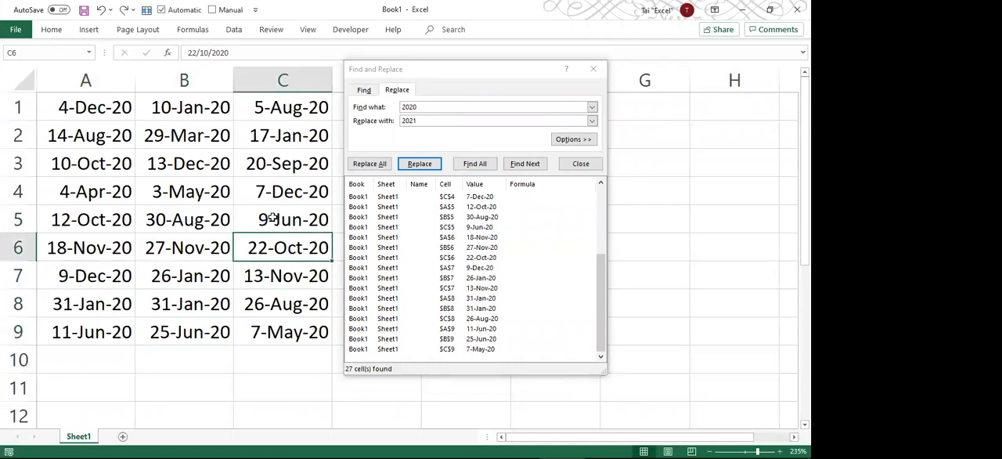
Go through the cells containing 2020 one match at a time, starting from A1 and continuing to A3.
click(117, 111)
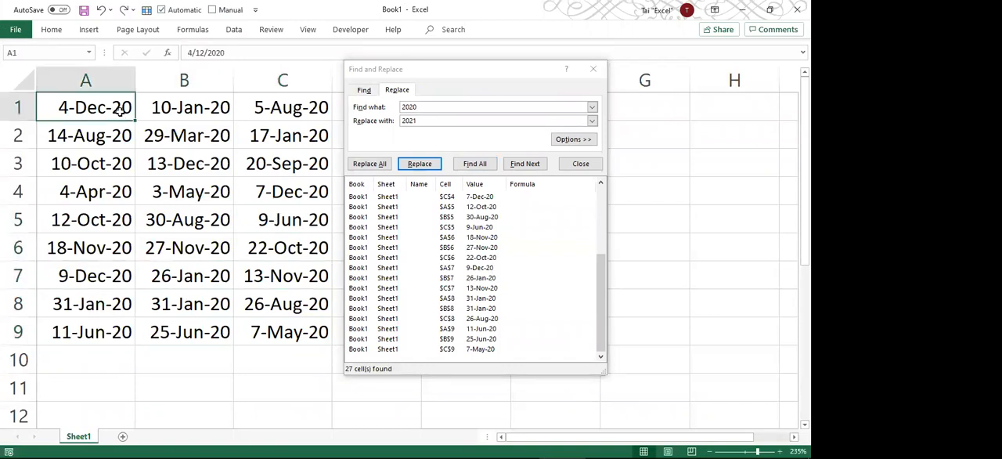
key(alt+f)
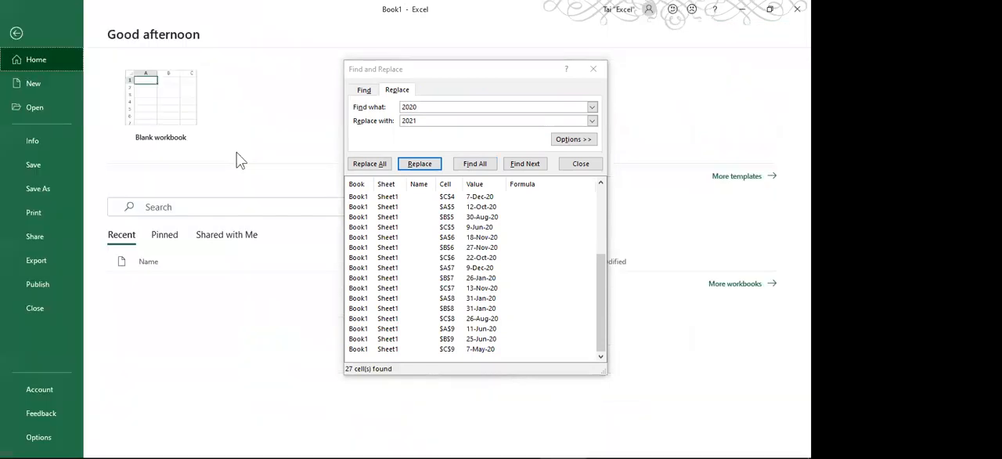
key(Escape)
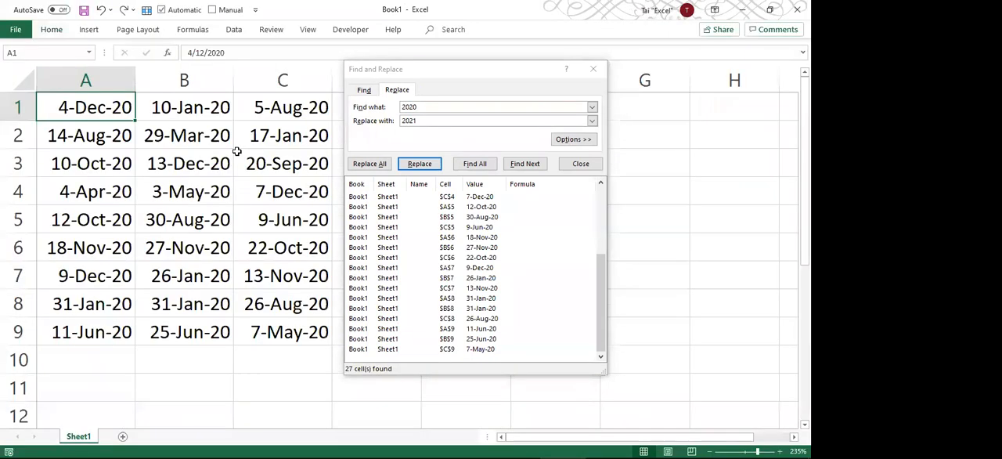
click(389, 141)
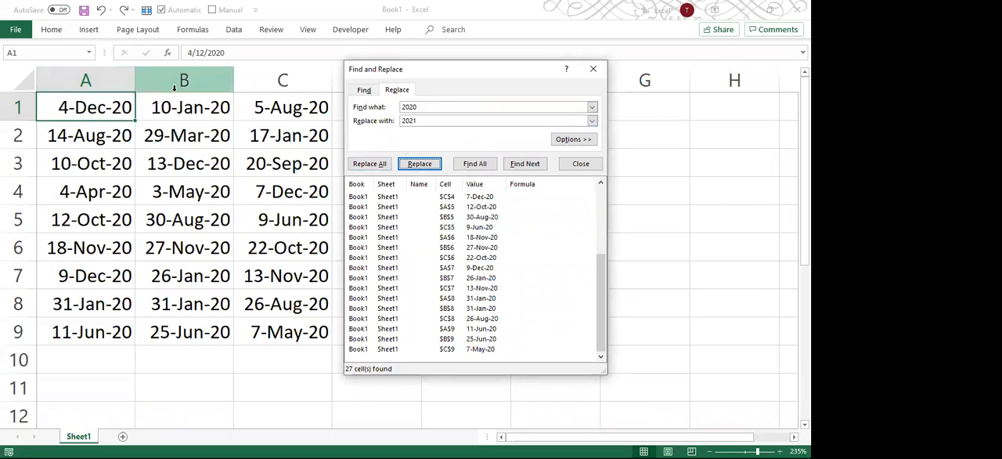
key(alt+f)
key(alt+f)
key(alt+f)
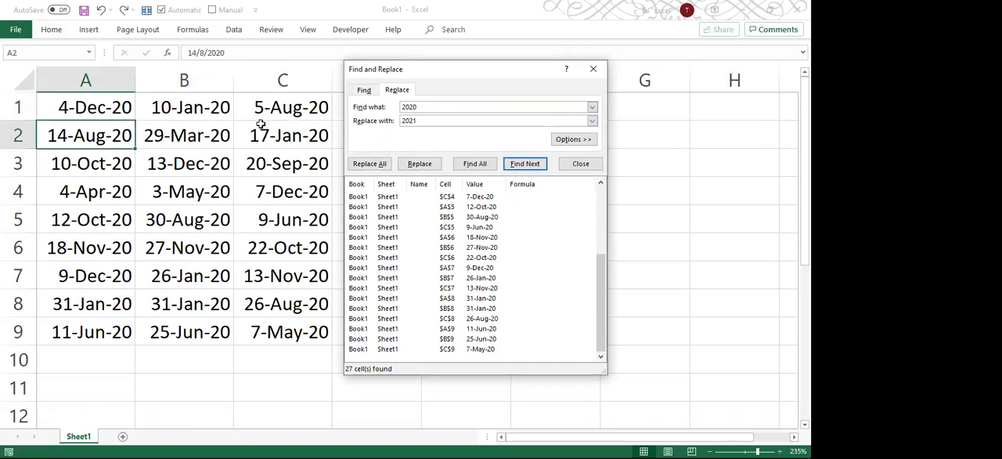
key(alt+f)
key(alt+f)
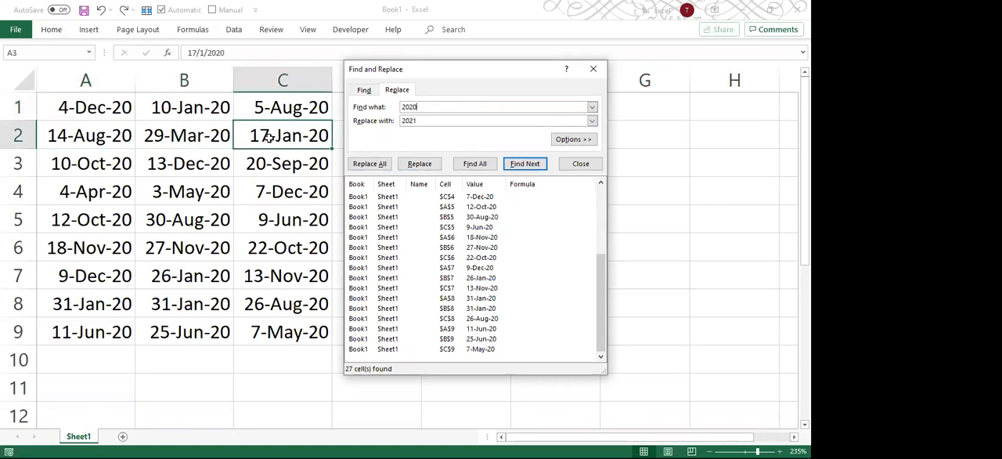
key(alt+f)
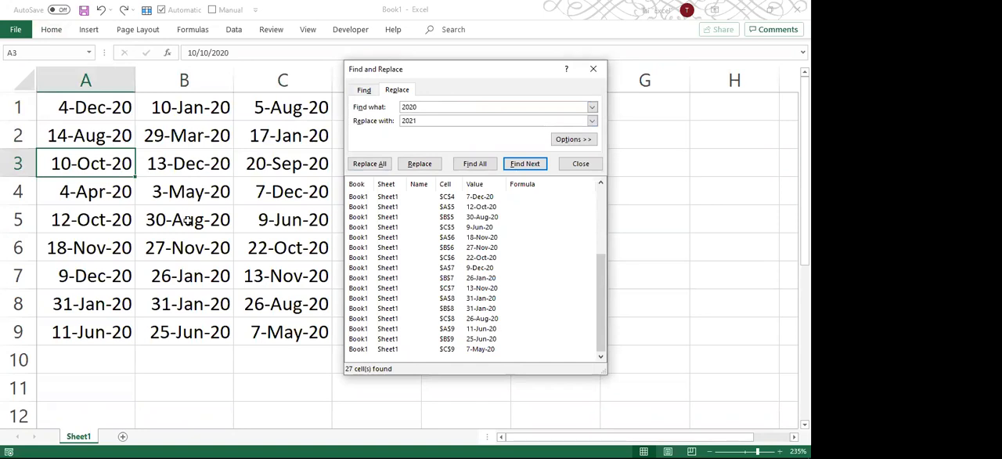
List all cells containing 2020 again and advance through the matches to B3.
key(alt+i)
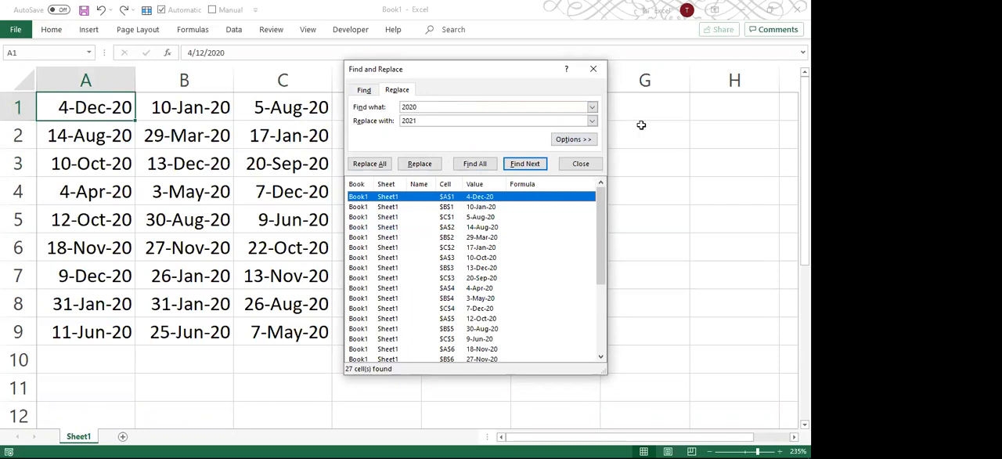
key(Return)
key(Return)
key(Return)
key(Return)
key(Return)
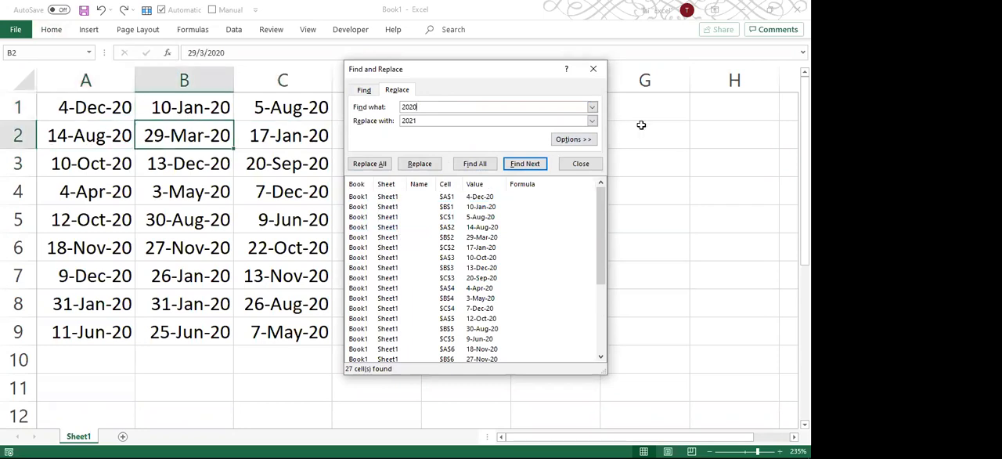
key(Return)
key(Return)
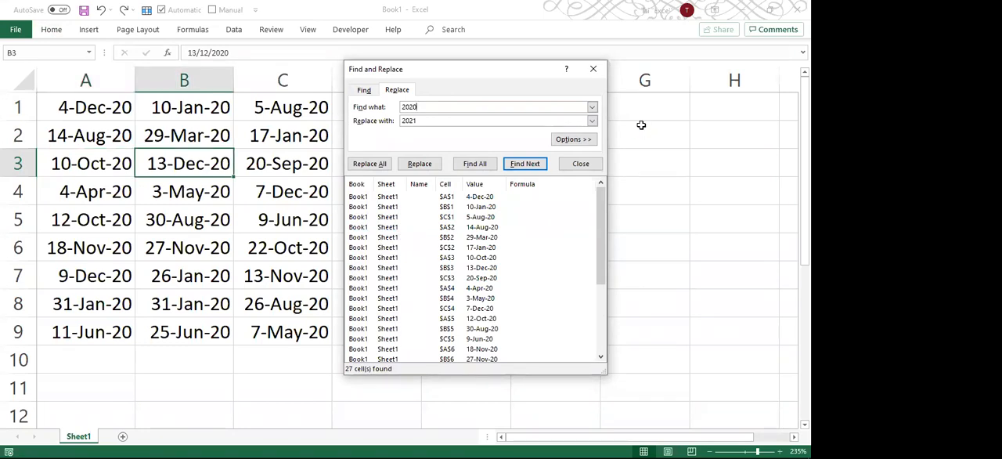
Replace 2020 with 2021 individually in B3, C3, A4, C5 and A6, skipping the matches in between, and close Find and Replace.
key(alt+r)
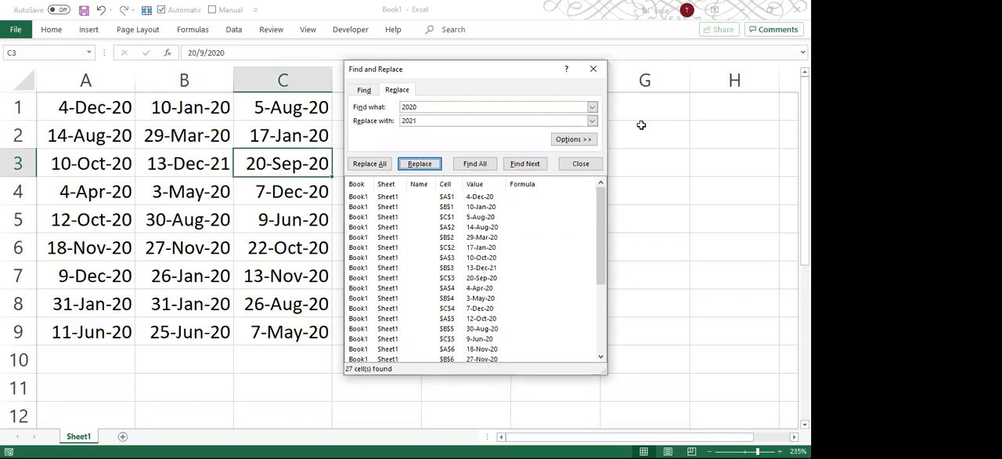
key(alt+r)
key(alt+r)
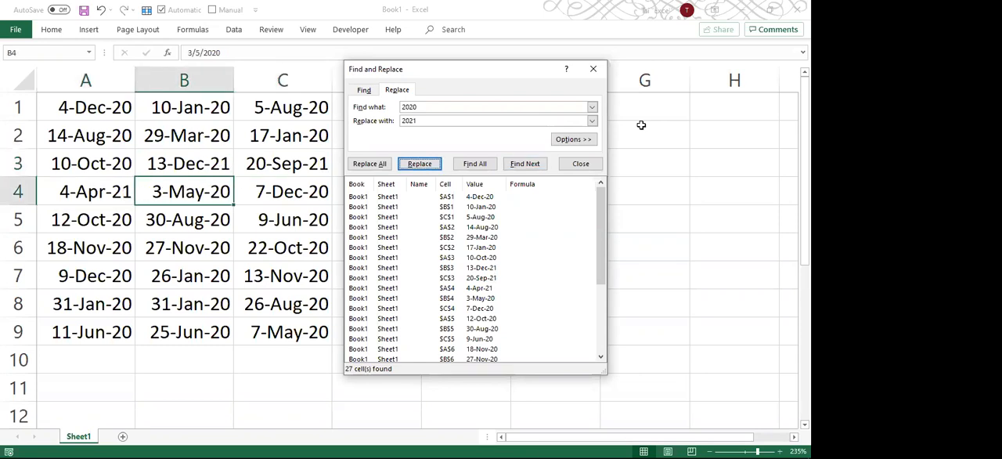
key(alt+f)
key(alt+f)
key(alt+f)
key(alt+f)
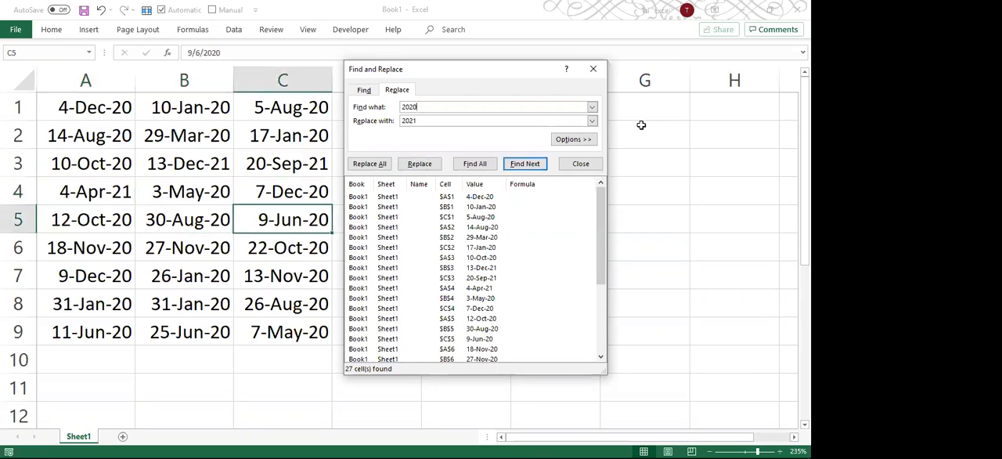
key(alt+r)
key(alt+r)
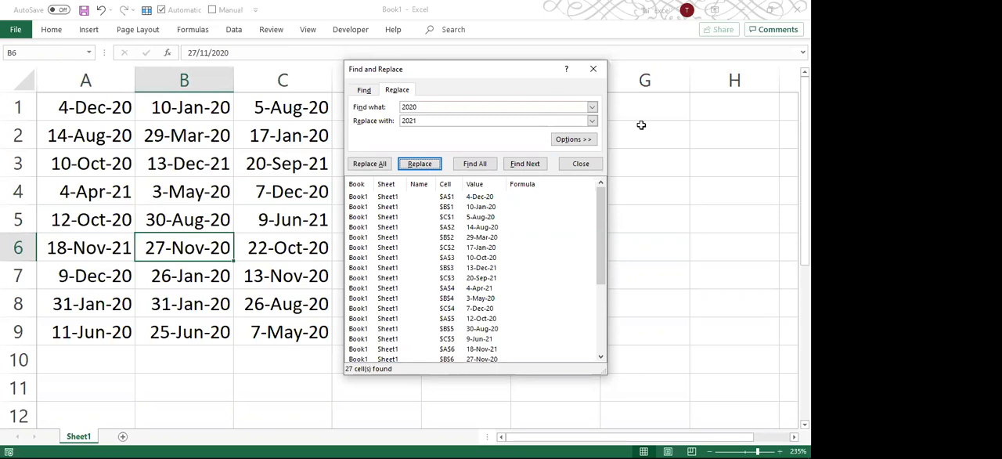
key(Escape)
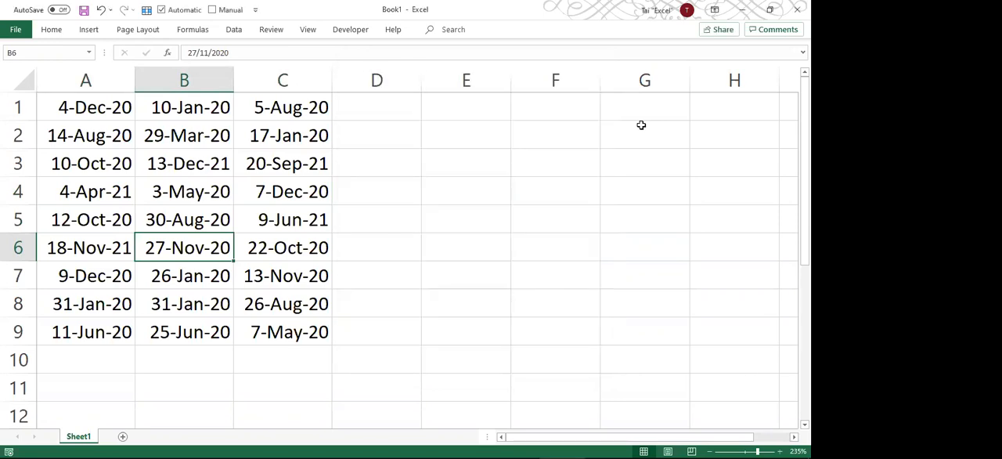
Undo the individual replacements made between B3 and A6.
key(ctrl+z)
key(ctrl+z)
key(ctrl+z)
key(ctrl+z)
key(ctrl+z)
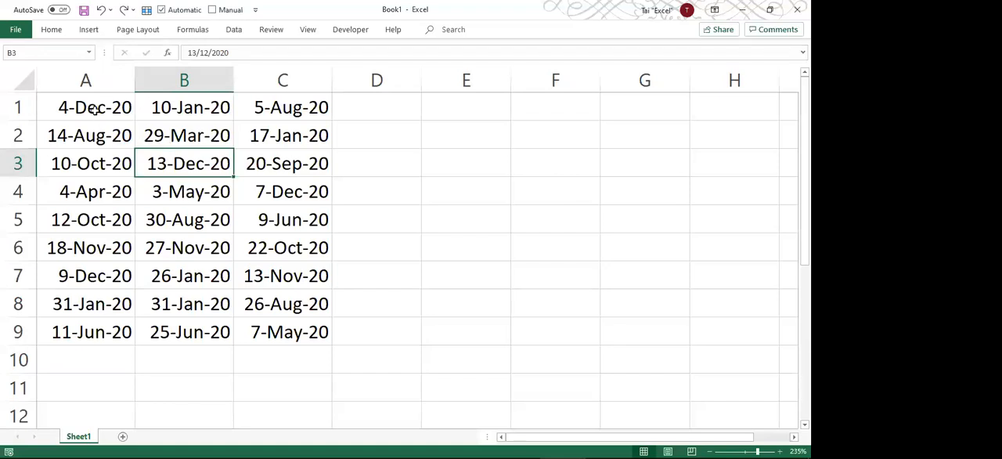
Replace every 2020 with 2021 only within the selected range A1:C2.
drag(92, 108, 256, 129)
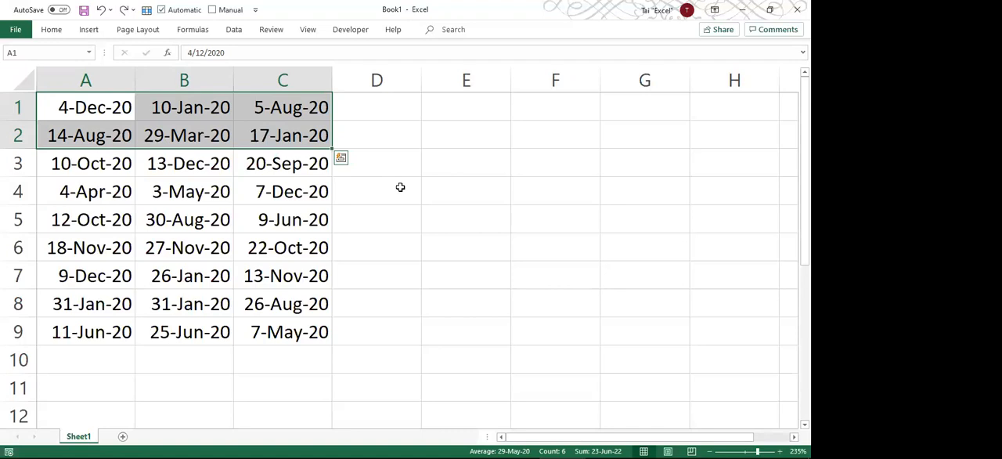
key(ctrl+h)
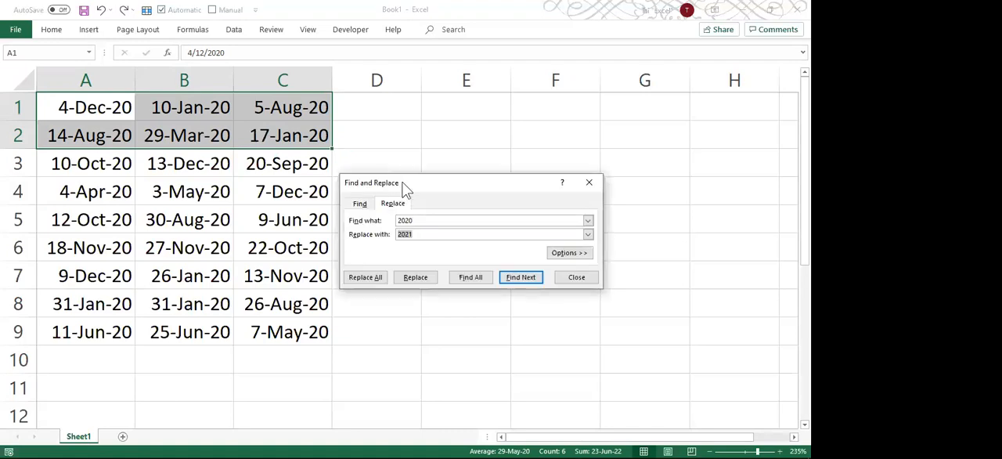
drag(402, 188, 419, 90)
click(436, 122)
click(436, 136)
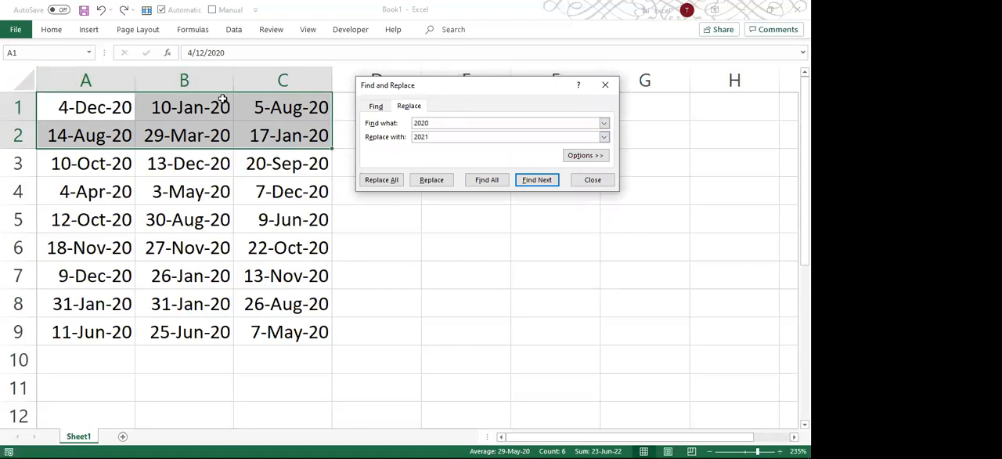
click(378, 188)
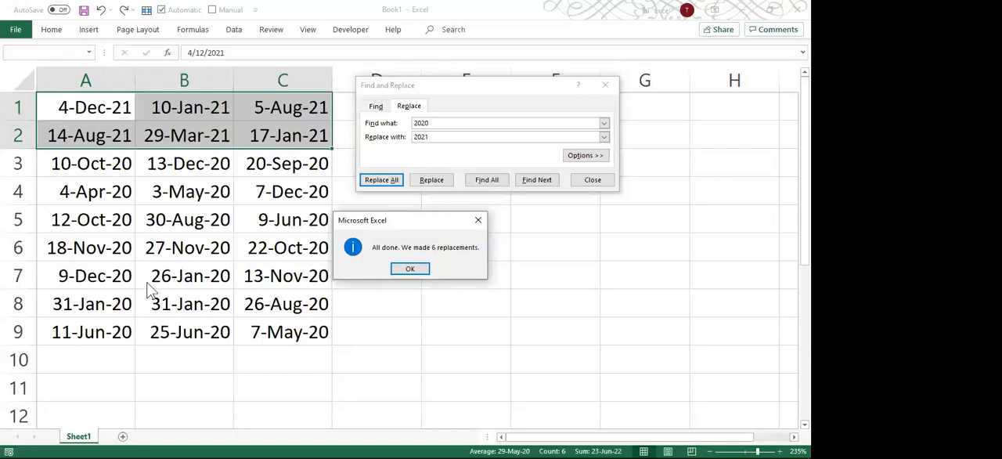
click(409, 270)
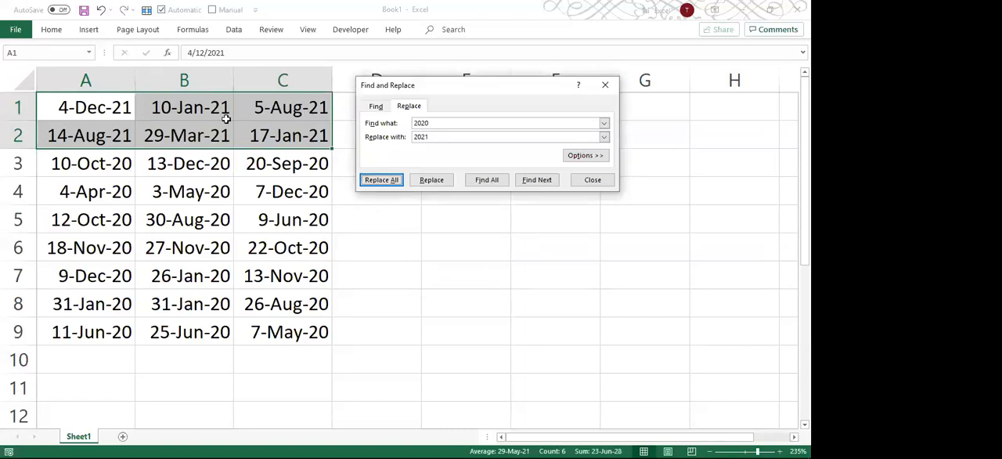
Close Find and Replace and undo the replacements made in A1:C2.
click(589, 185)
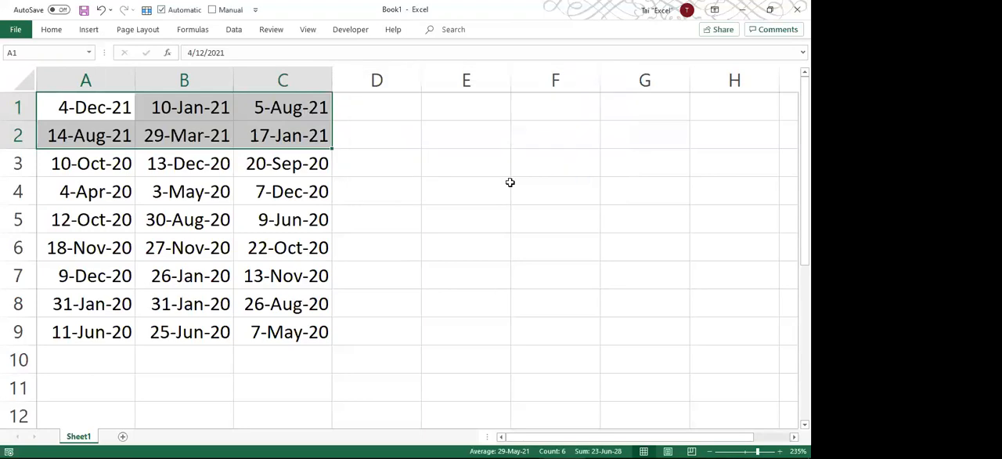
click(421, 187)
key(ctrl+z)
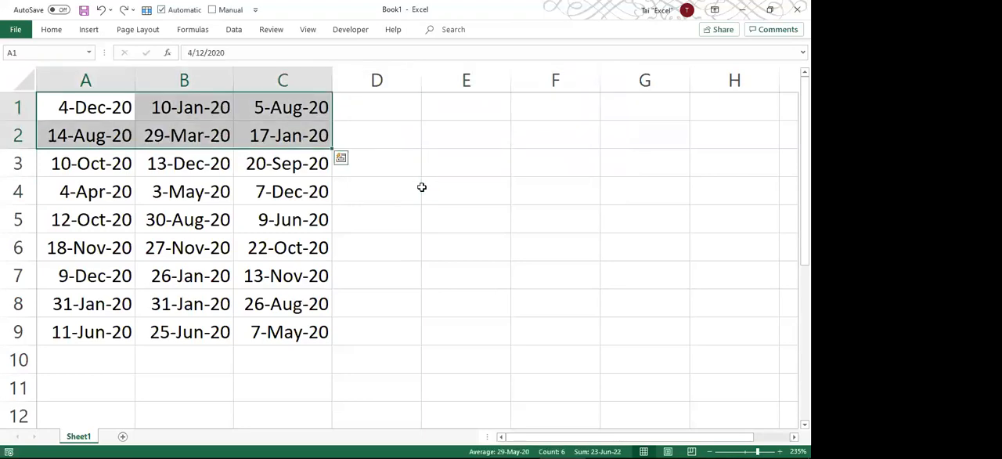
click(421, 188)
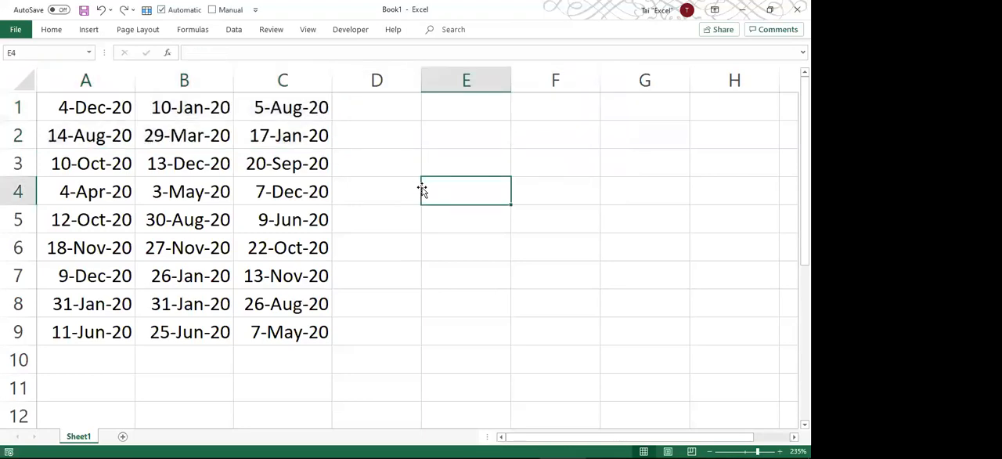
Replace every 2020 with 2021 across the whole sheet from a single selected cell, and undo the replacement.
click(185, 138)
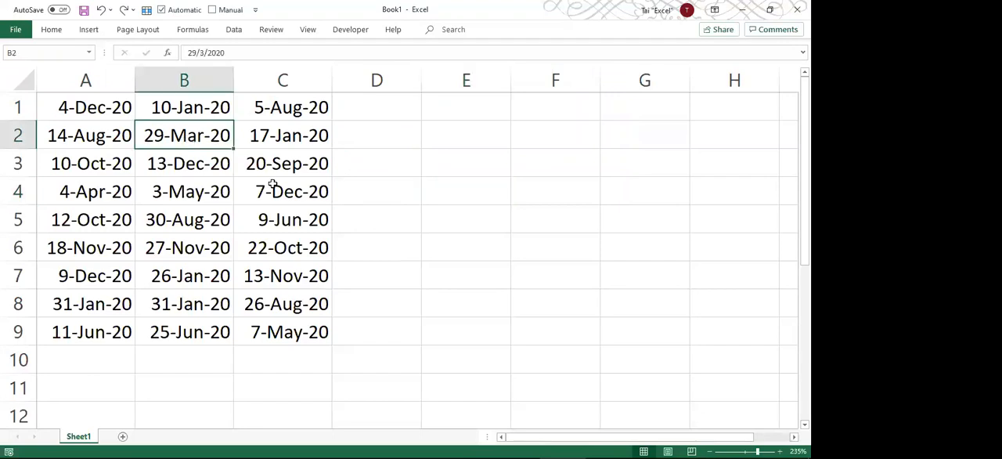
key(ctrl+h)
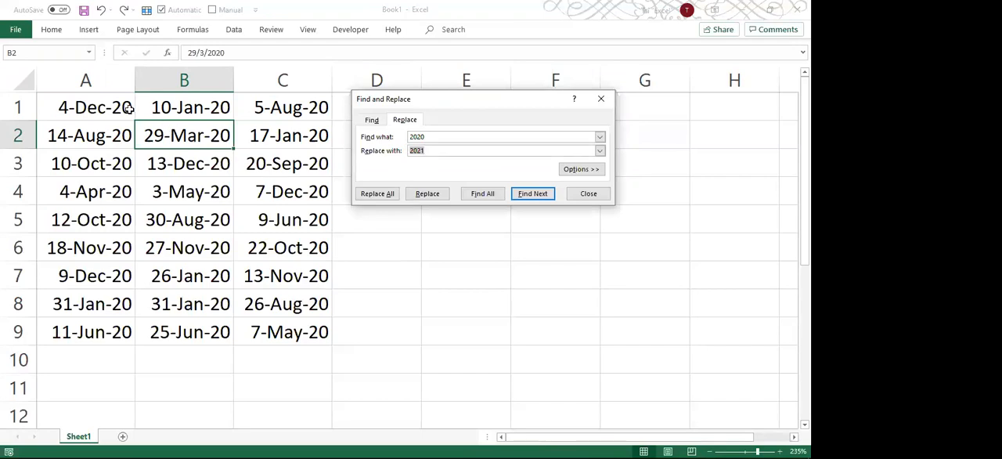
click(393, 202)
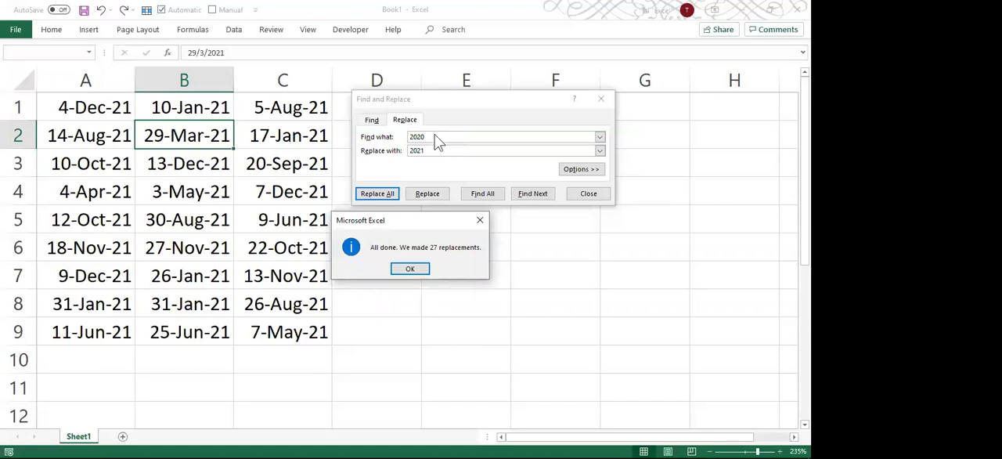
click(411, 269)
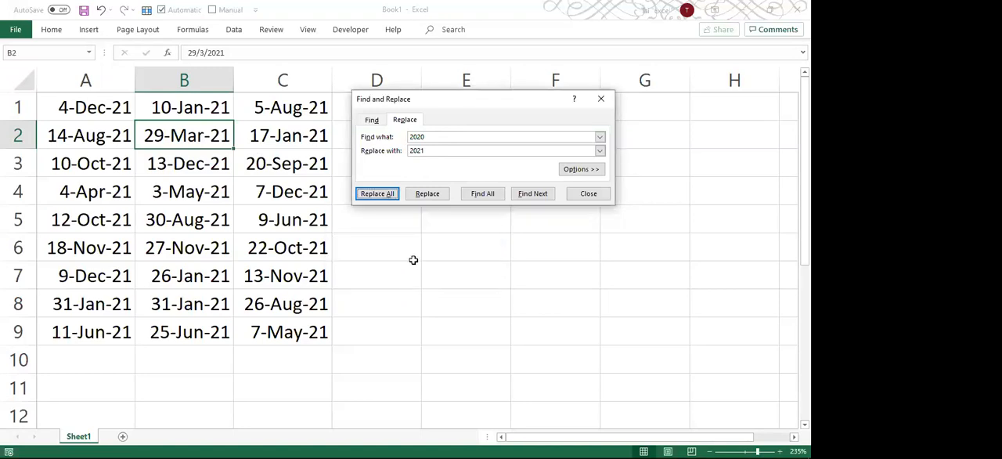
click(408, 237)
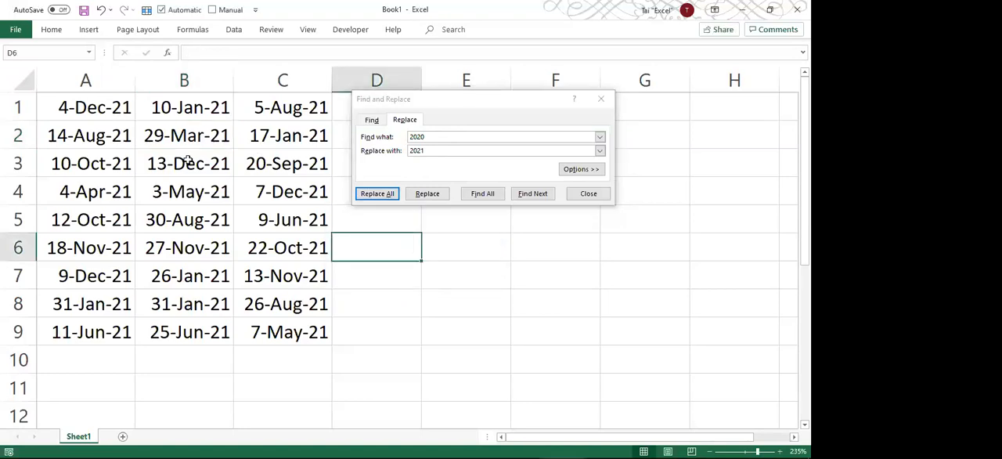
key(ctrl+z)
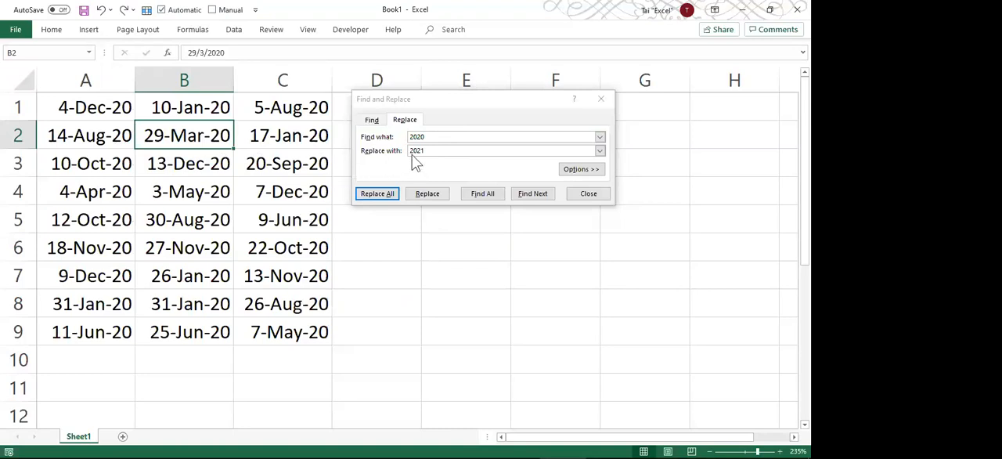
Change the search term to 20 and the replacement to 21 in Find and Replace.
click(417, 137)
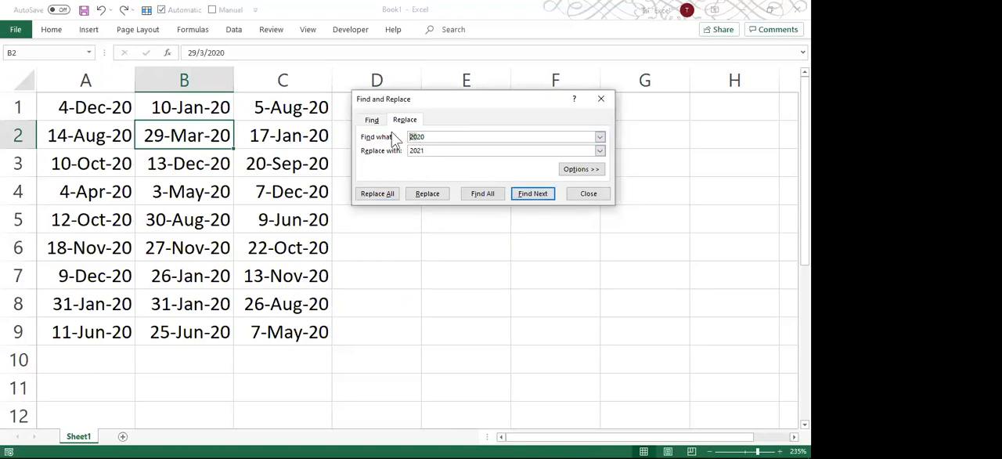
key(Delete)
key(Delete)
key(Delete)
key(Delete)
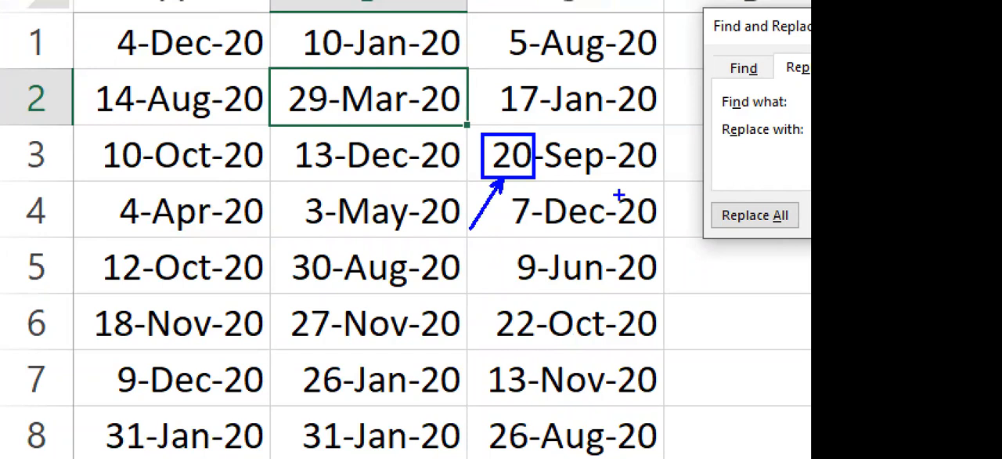
drag(618, 250, 667, 291)
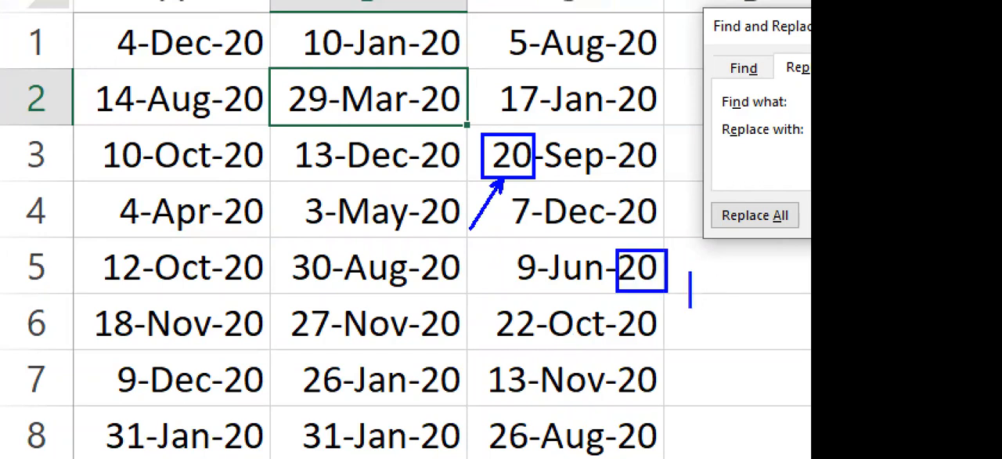
text(2020)
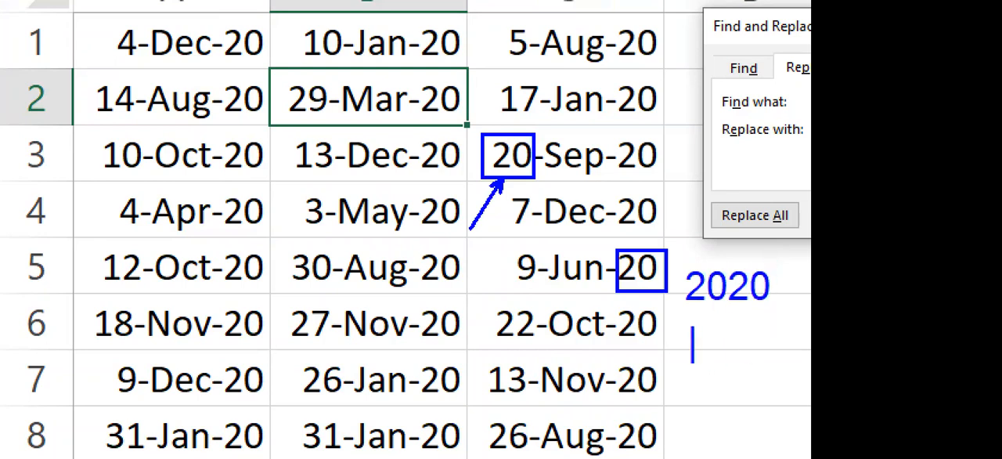
key(r)
text(t2121)
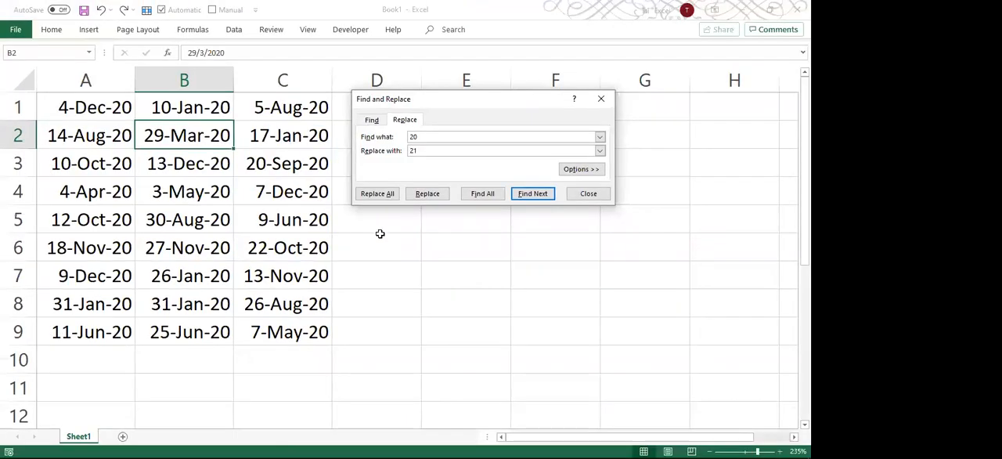
Replace every 20 with 21 across the whole sheet.
click(430, 136)
click(428, 152)
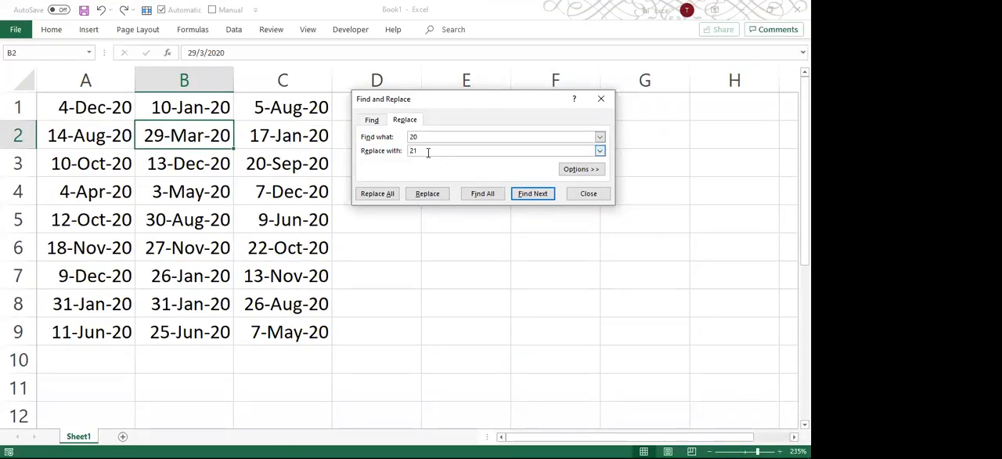
click(391, 198)
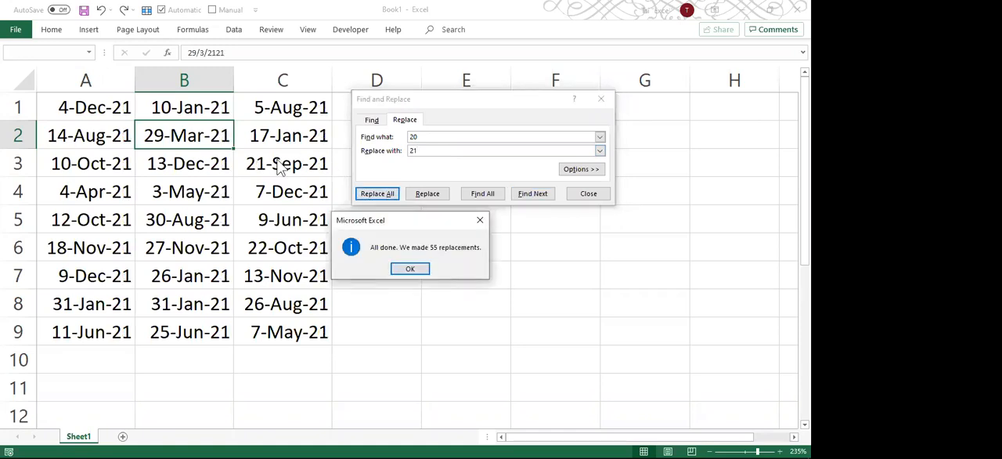
click(409, 268)
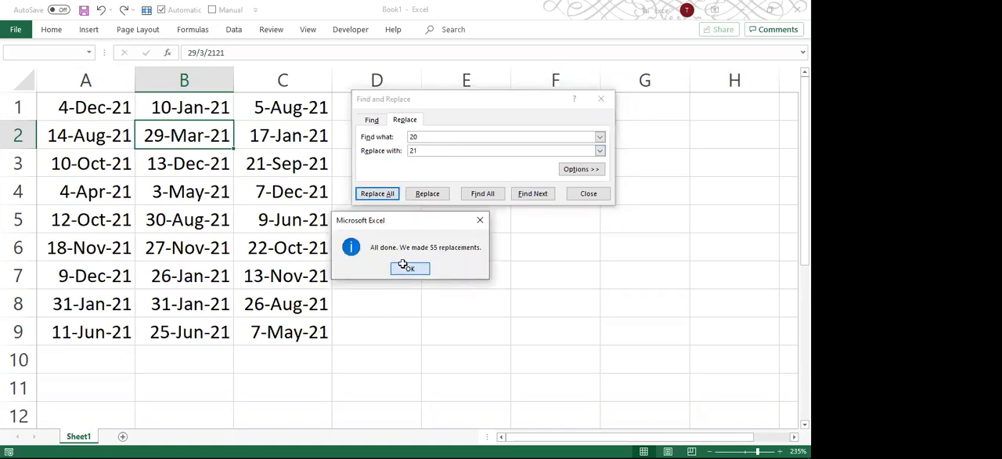
Inspect the full year stored in C5 without editing it, and undo the replacement of 20 with 21.
click(294, 222)
double_click(293, 221)
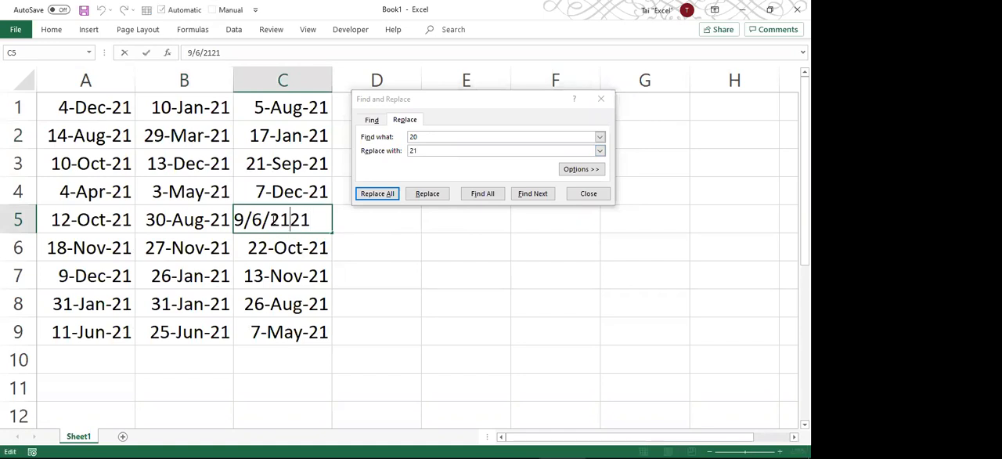
drag(269, 220, 323, 220)
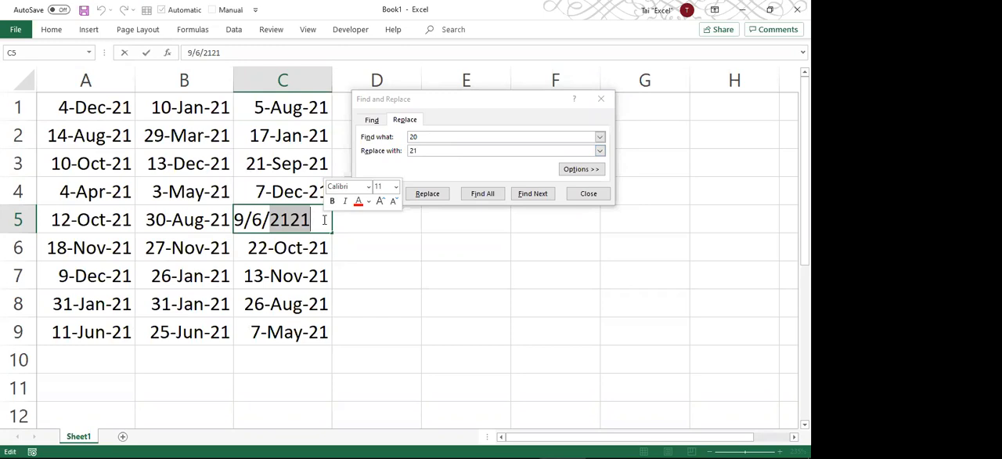
key(Escape)
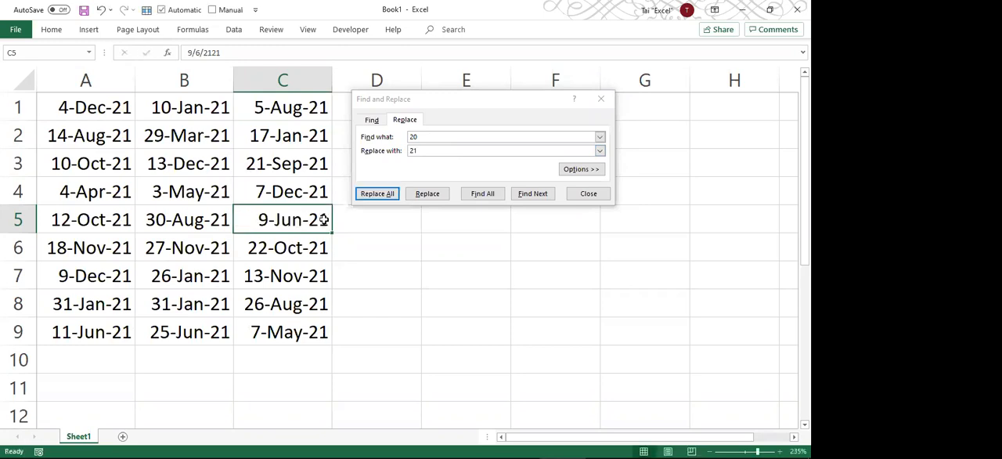
key(ctrl+z)
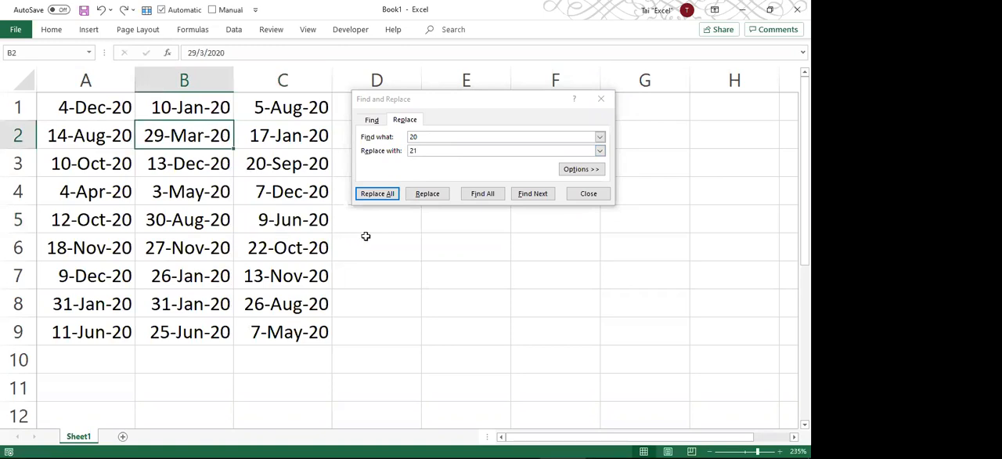
Examine the expanded Find and Replace options for Within, Search and Look in, and close the dialog.
click(577, 175)
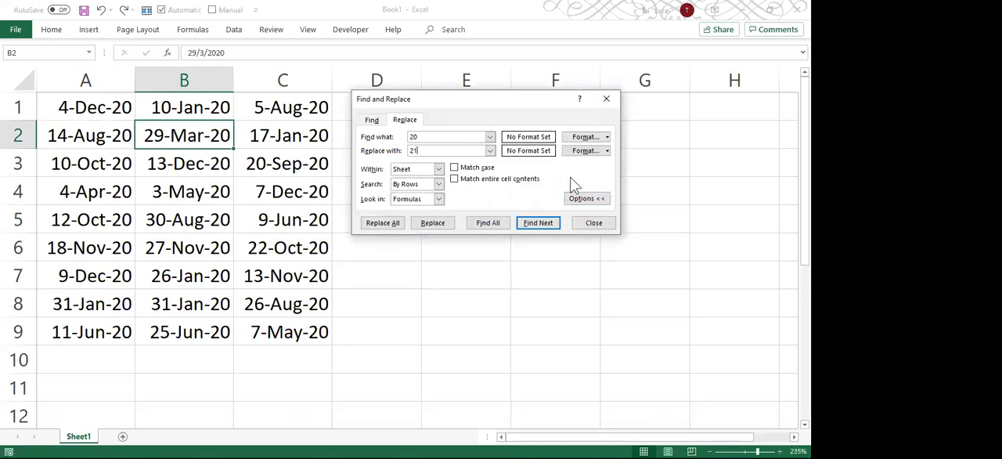
click(439, 169)
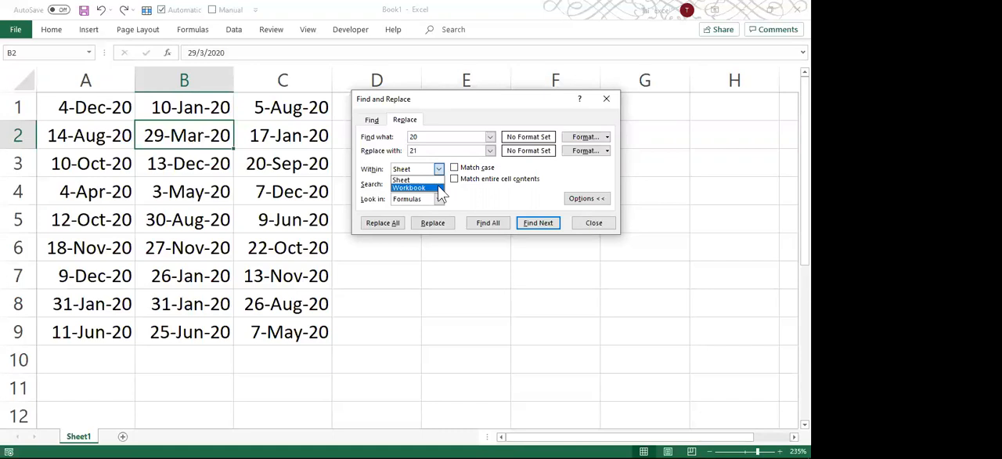
click(439, 188)
click(438, 169)
click(430, 180)
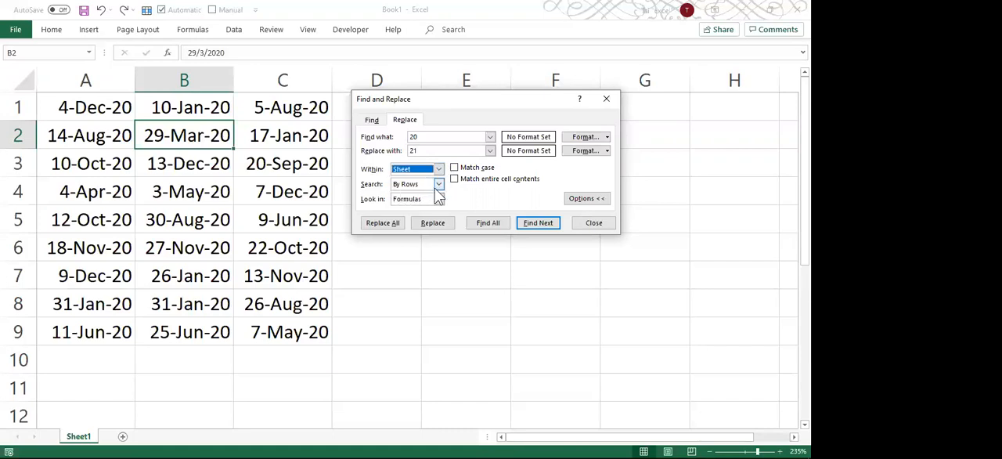
click(440, 185)
click(438, 191)
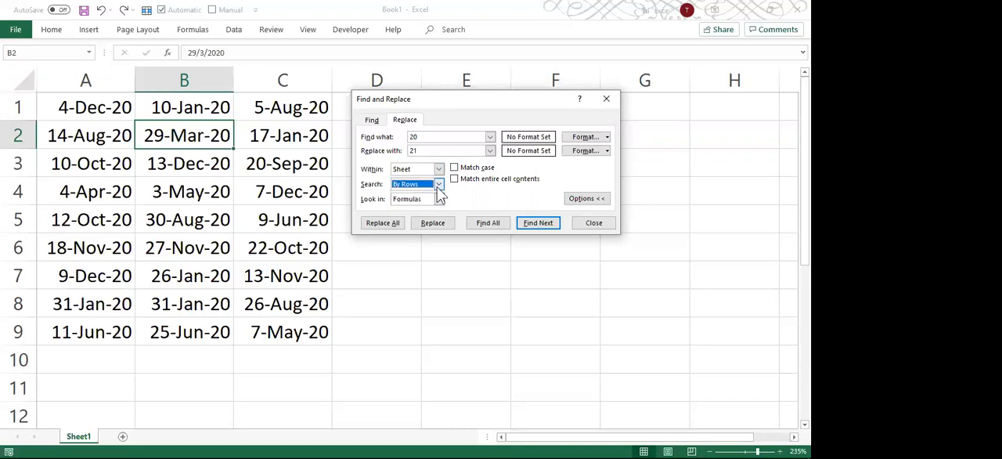
click(439, 199)
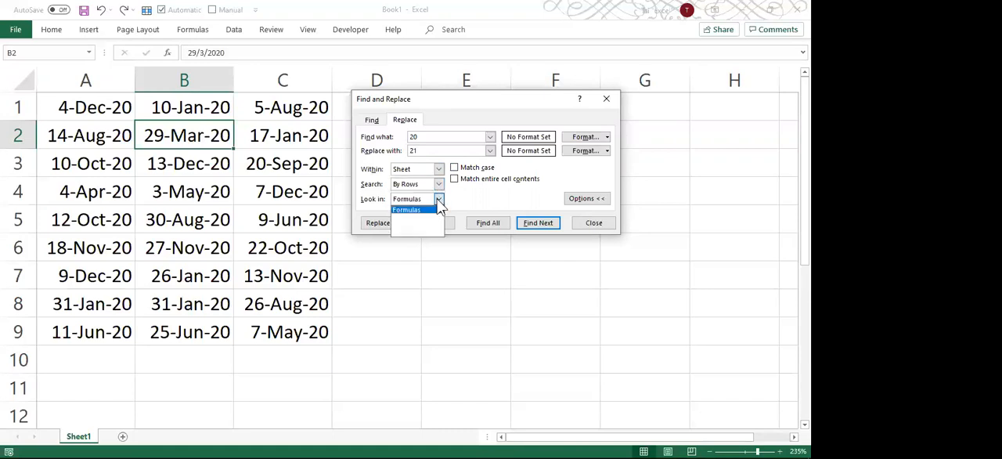
click(438, 200)
click(439, 183)
click(437, 192)
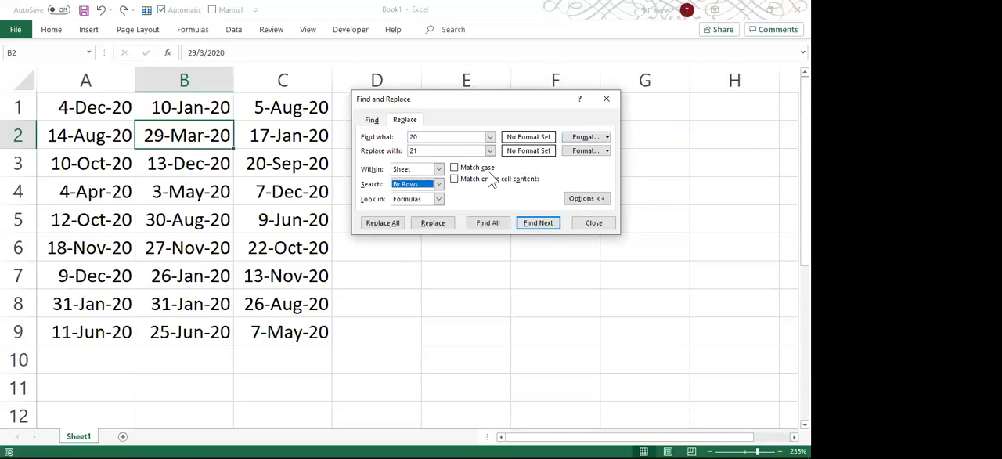
key(Escape)
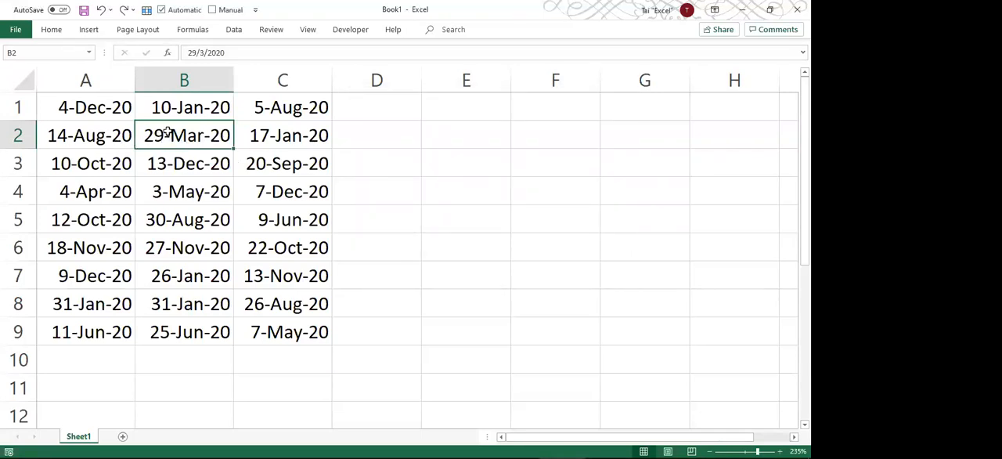
Fill the cells B2, A4, C4, B6, C8, A8 and B9 with yellow.
ctrl+click(78, 192)
ctrl+click(269, 192)
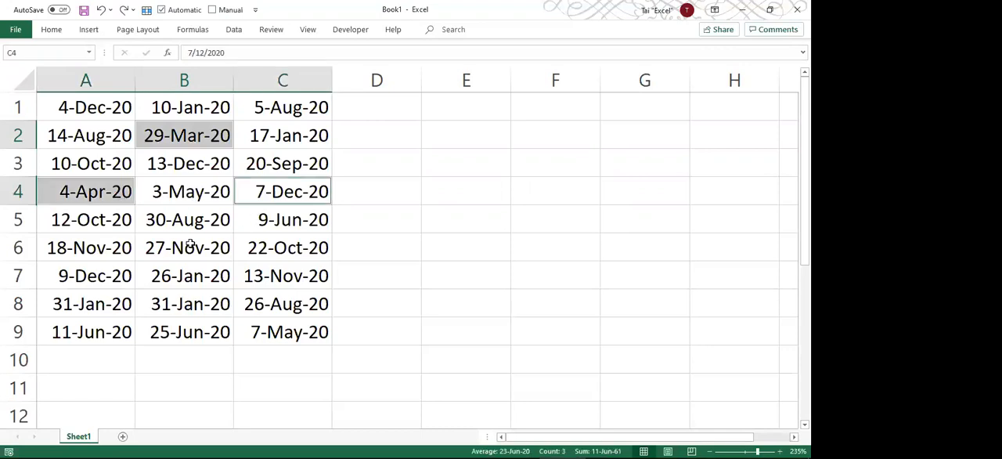
ctrl+click(191, 244)
ctrl+click(258, 298)
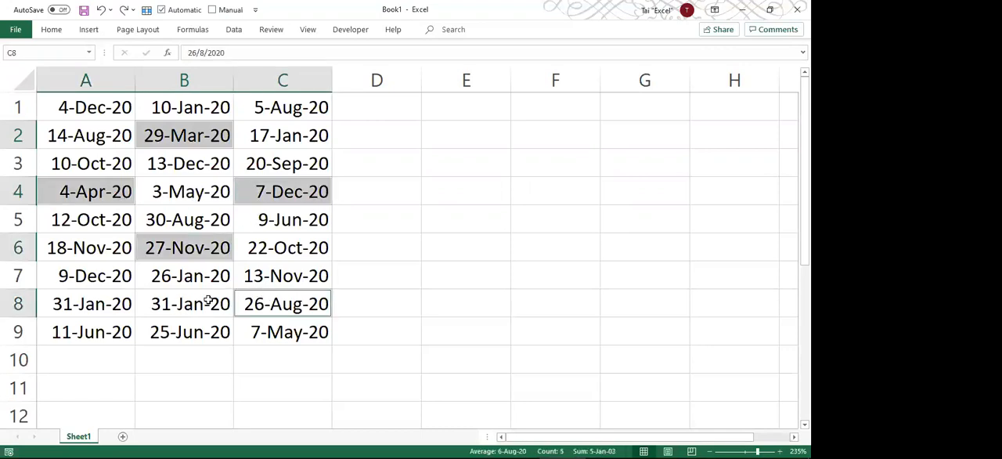
ctrl+click(106, 302)
ctrl+click(180, 332)
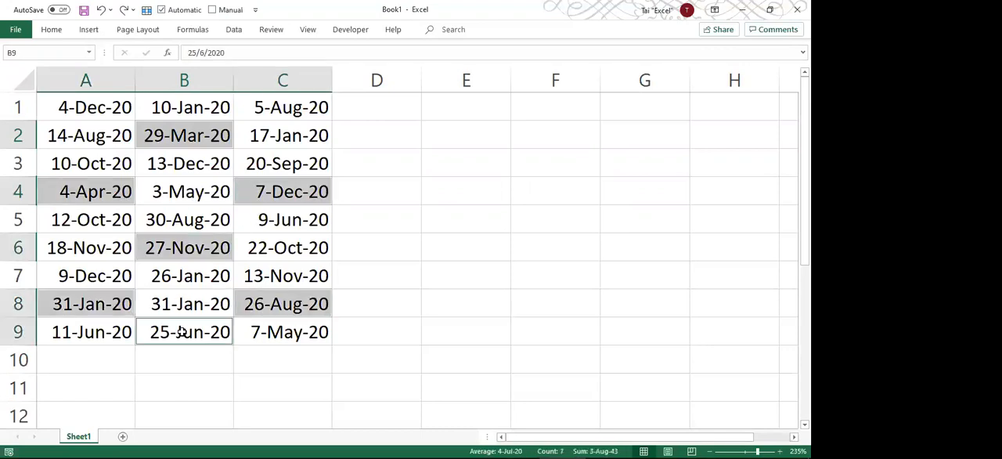
right_click(275, 304)
click(336, 104)
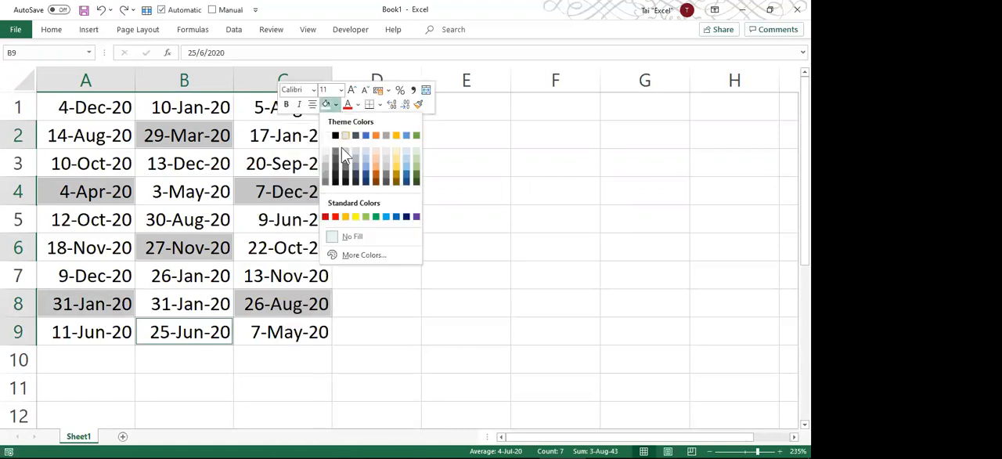
click(355, 216)
click(271, 190)
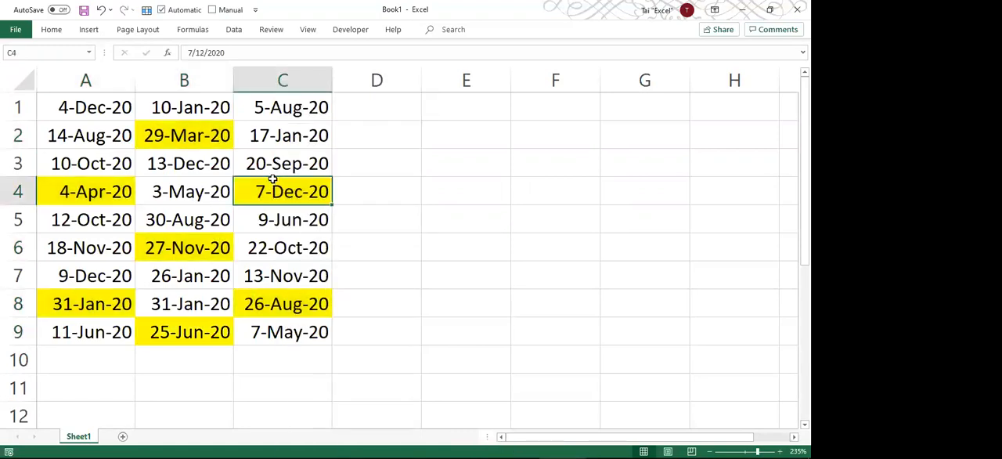
click(277, 136)
Open Find and Replace with 20 to find and 21 as replacement, and restrict the search to cells with a light blue fill.
click(439, 150)
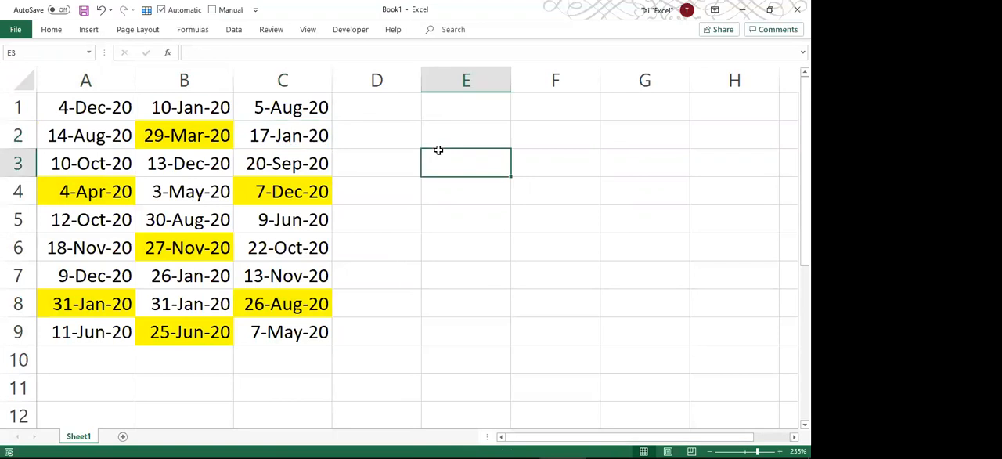
key(ctrl+h)
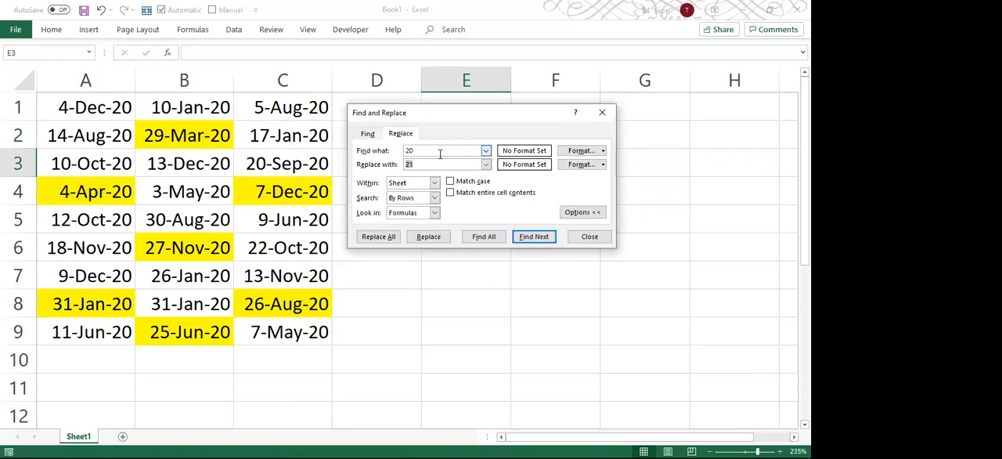
click(427, 150)
click(420, 165)
click(604, 151)
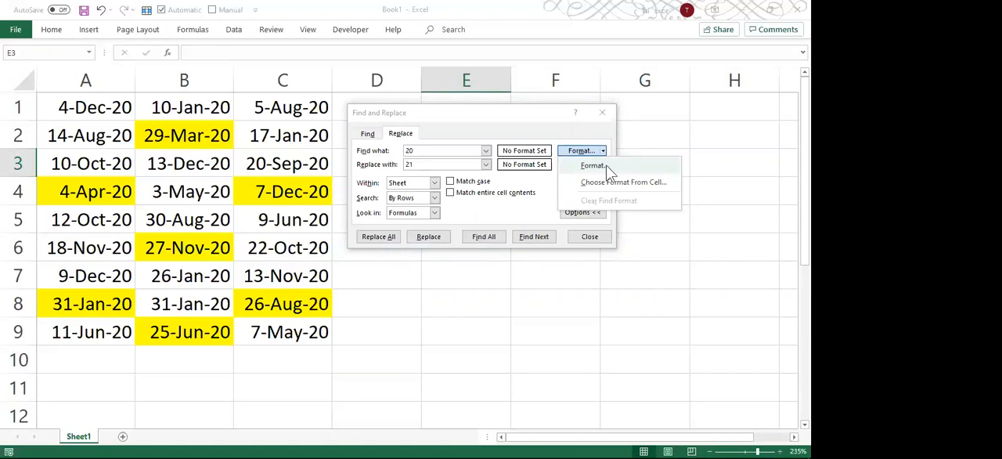
click(618, 165)
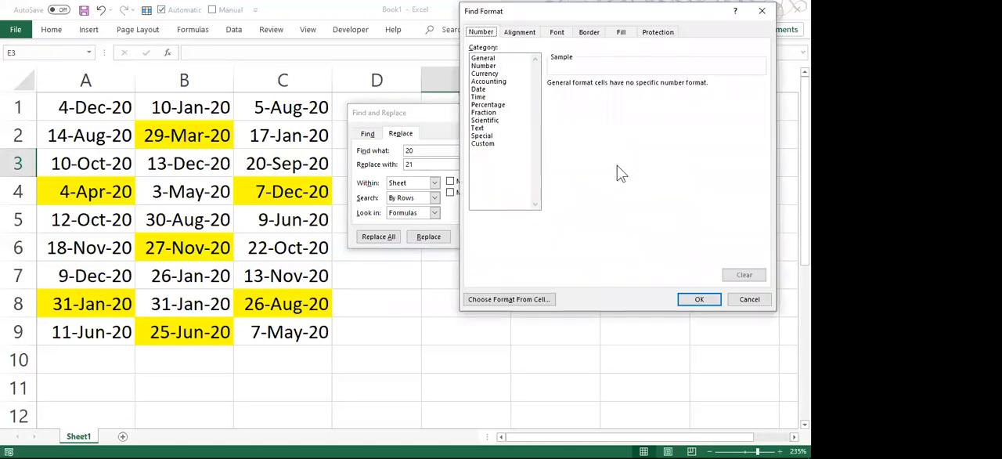
click(616, 36)
click(513, 150)
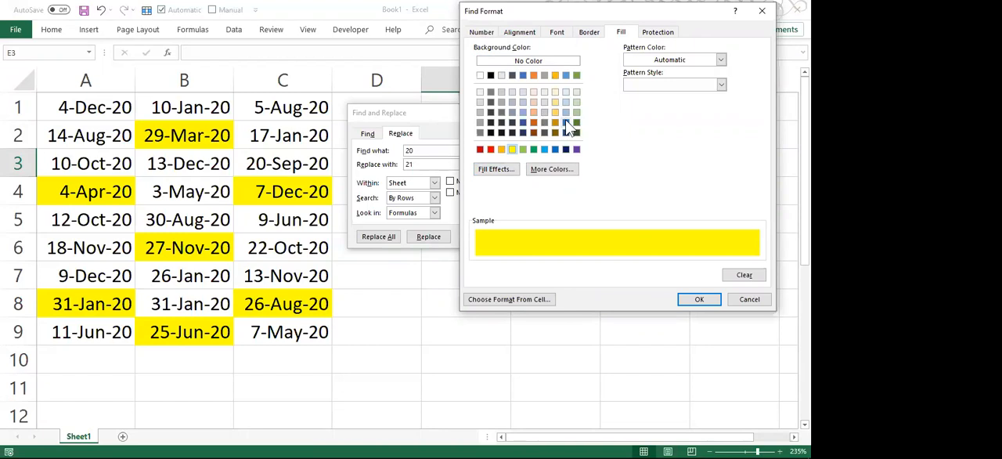
click(555, 103)
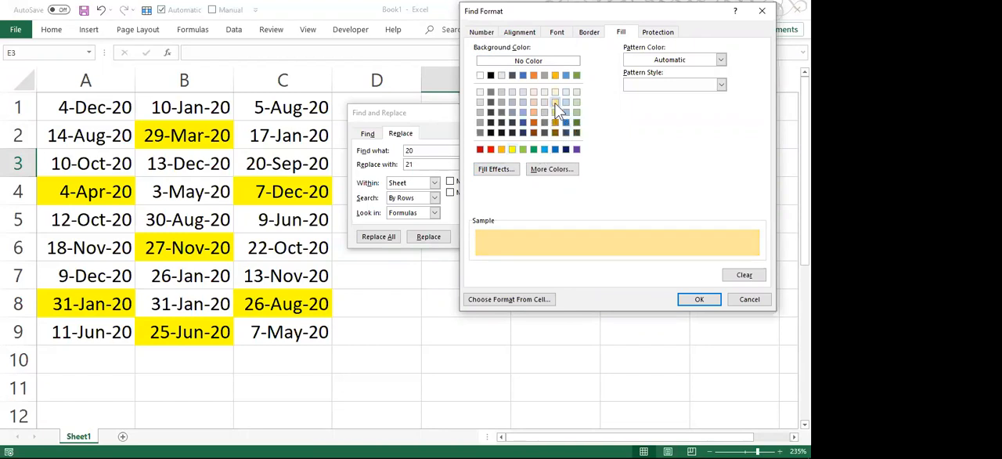
click(512, 149)
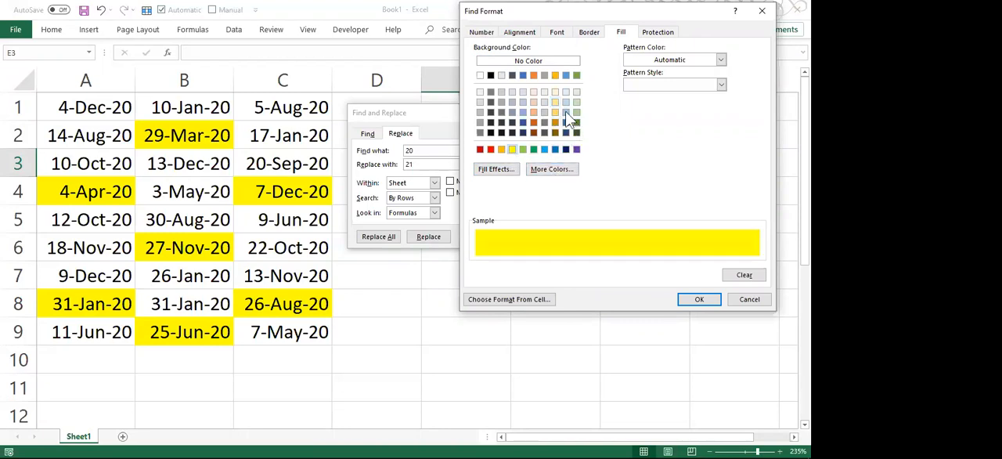
click(544, 148)
click(697, 299)
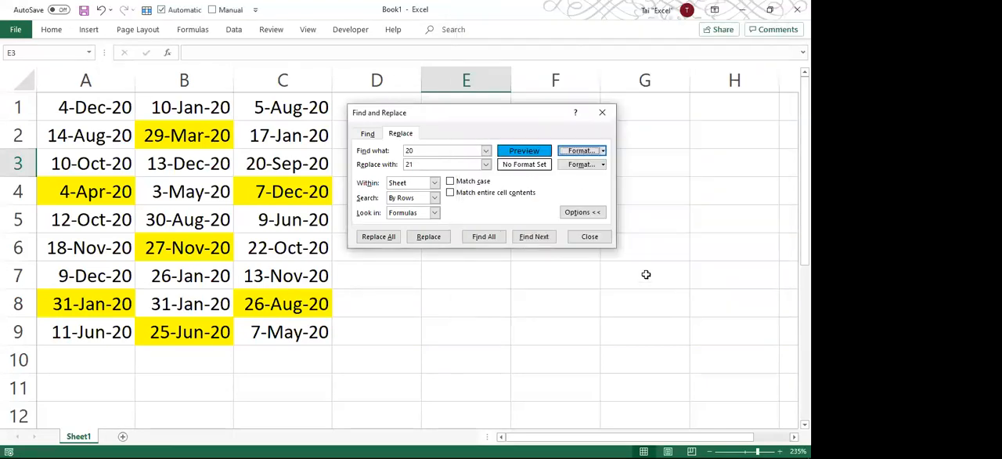
Fill the cells C2, A2 and B4 with light blue.
click(264, 135)
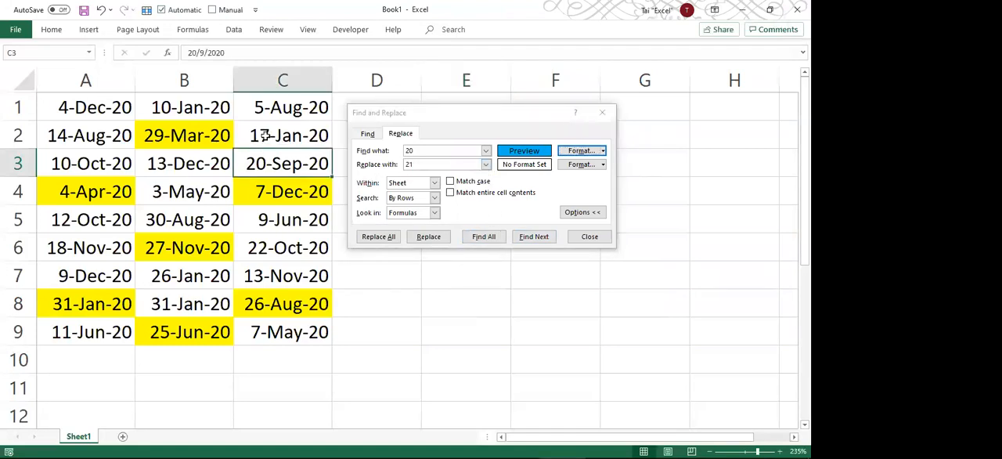
ctrl+click(114, 136)
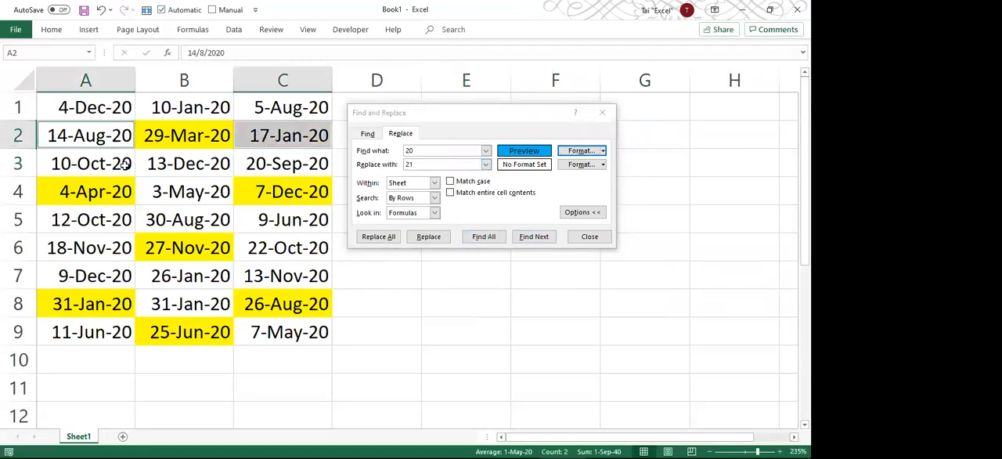
ctrl+click(176, 192)
right_click(179, 192)
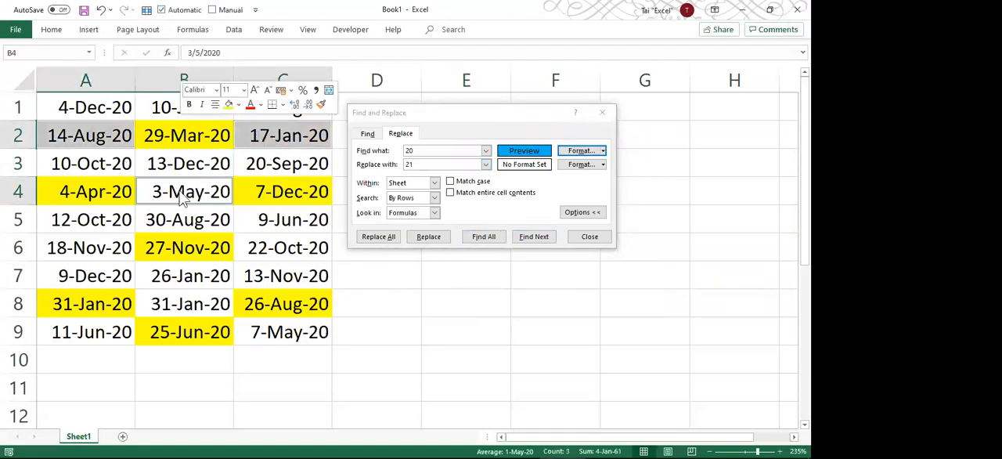
click(238, 104)
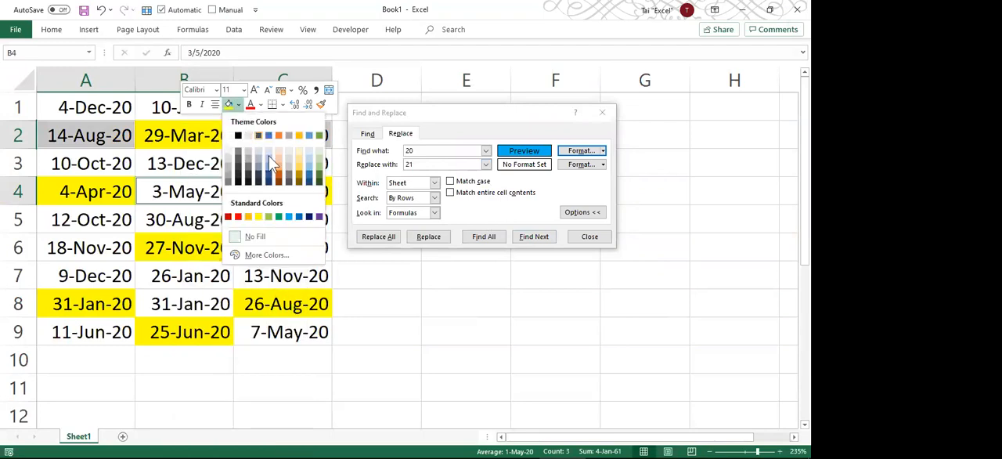
click(289, 219)
click(271, 241)
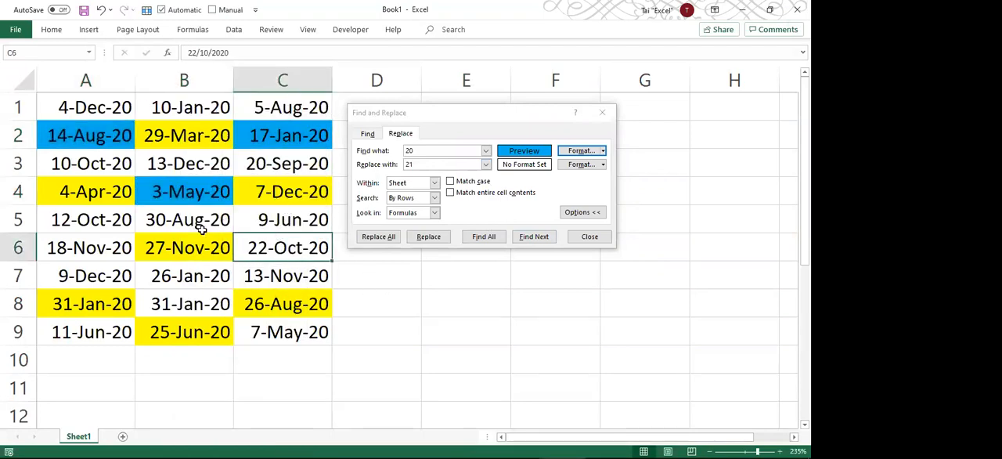
click(653, 148)
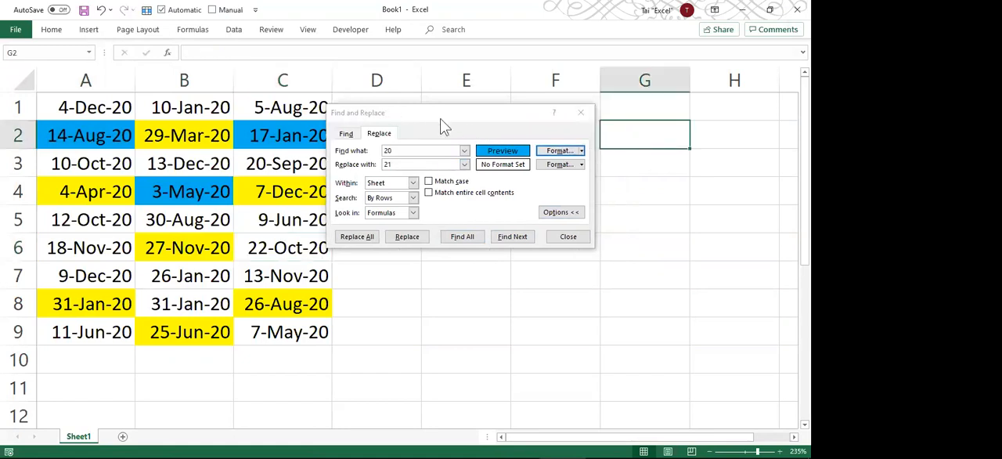
Replace every 20 with 21 in the light blue cells of the sheet.
drag(425, 112, 454, 118)
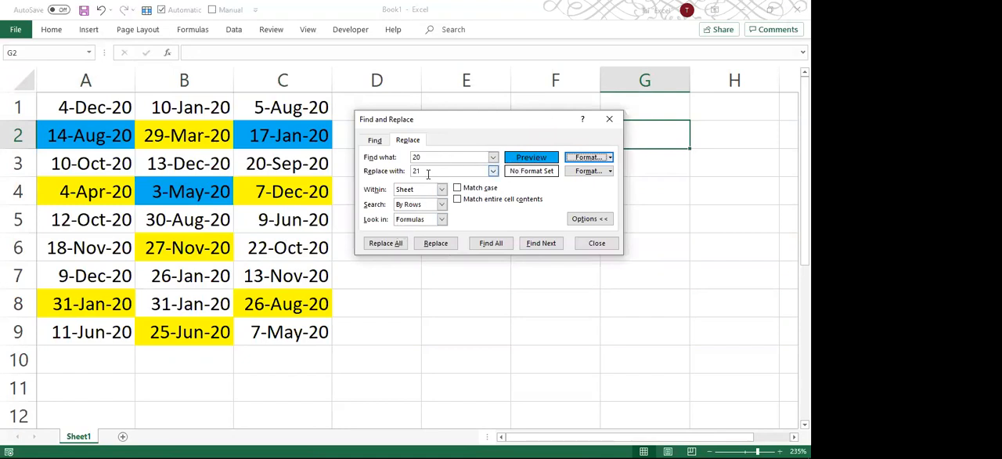
click(385, 244)
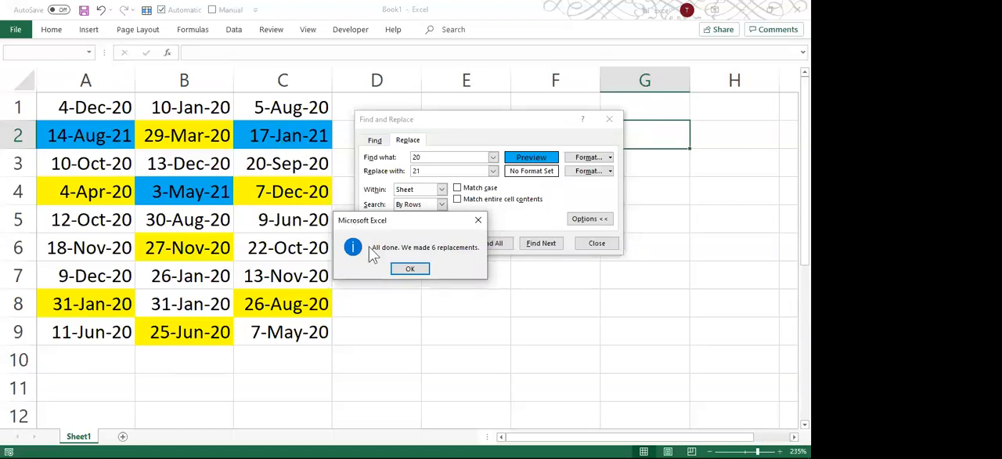
click(408, 270)
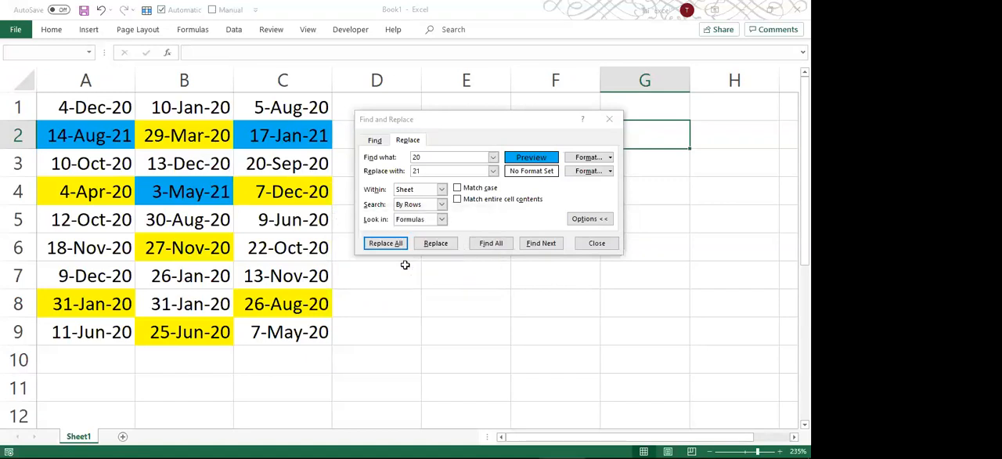
Undo the replacement in the light blue cells and move the Find and Replace dialog clear of the dates.
click(318, 199)
key(ctrl+z)
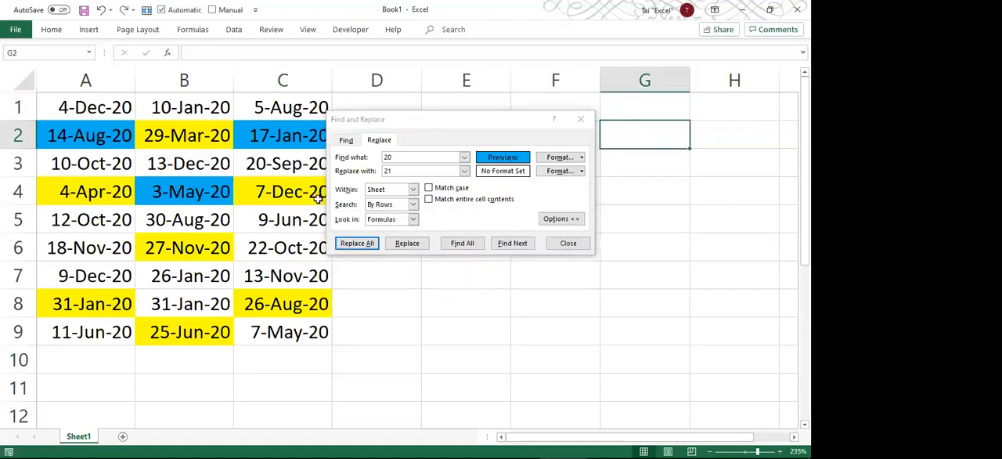
click(410, 123)
drag(411, 126, 430, 130)
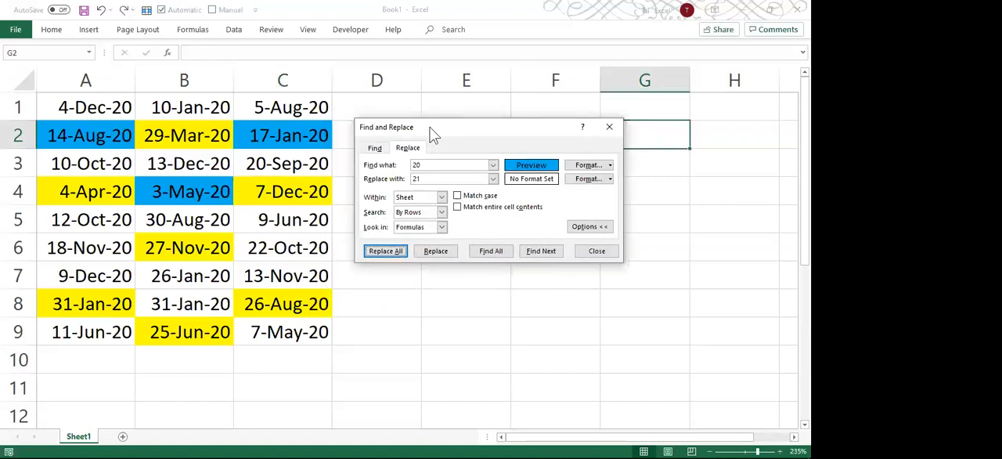
Set the search format to the darker standard blue fill and try to replace every 20 with 21.
click(610, 167)
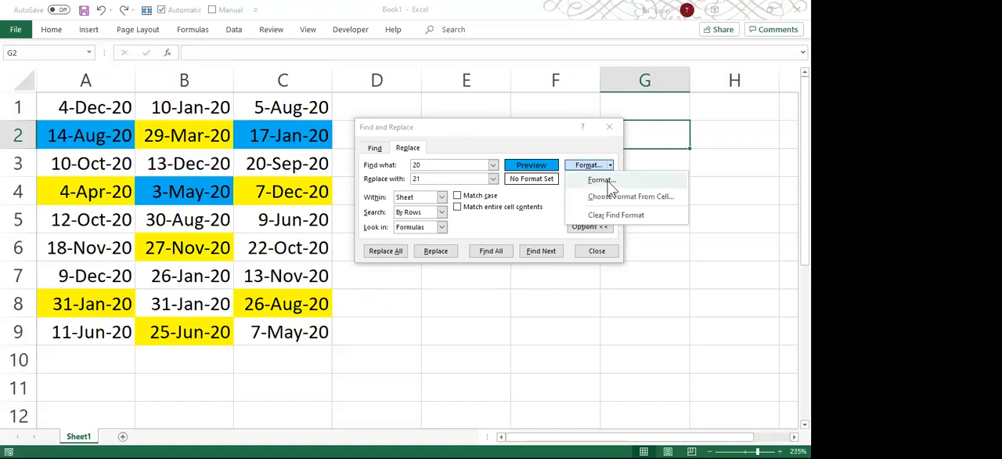
click(605, 181)
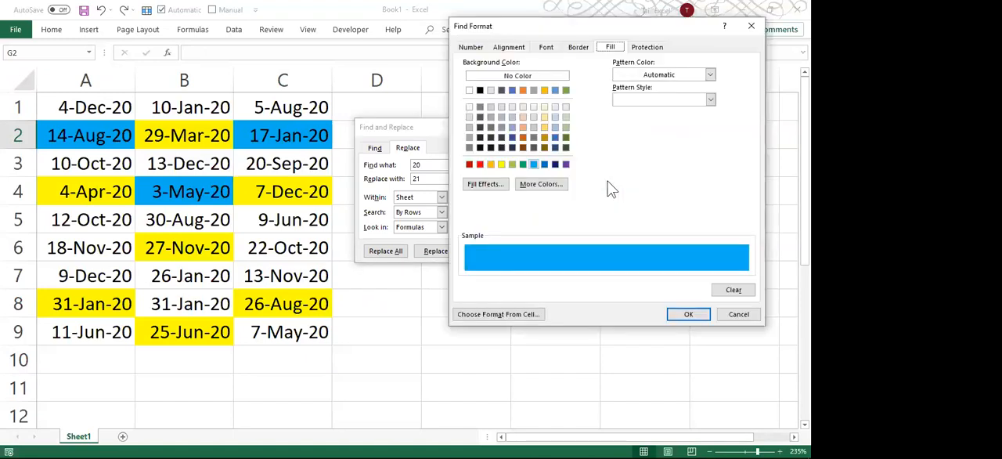
click(546, 166)
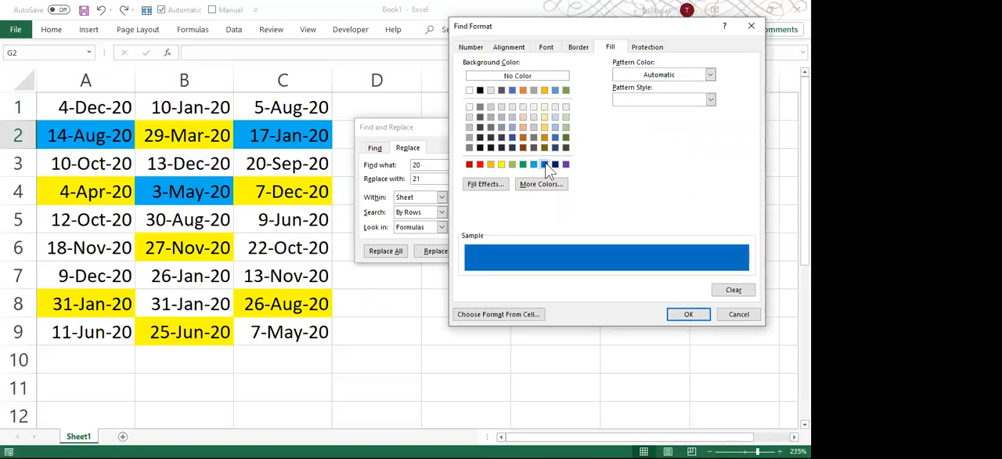
click(685, 314)
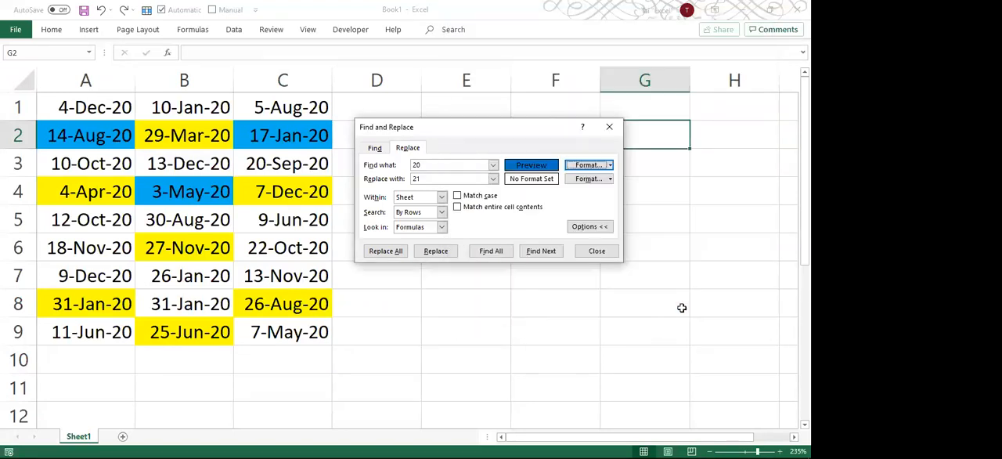
click(391, 252)
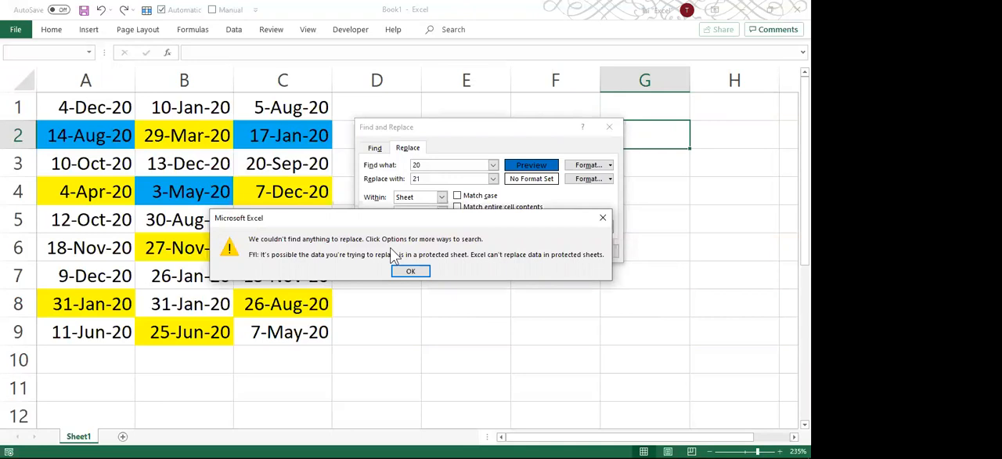
click(407, 270)
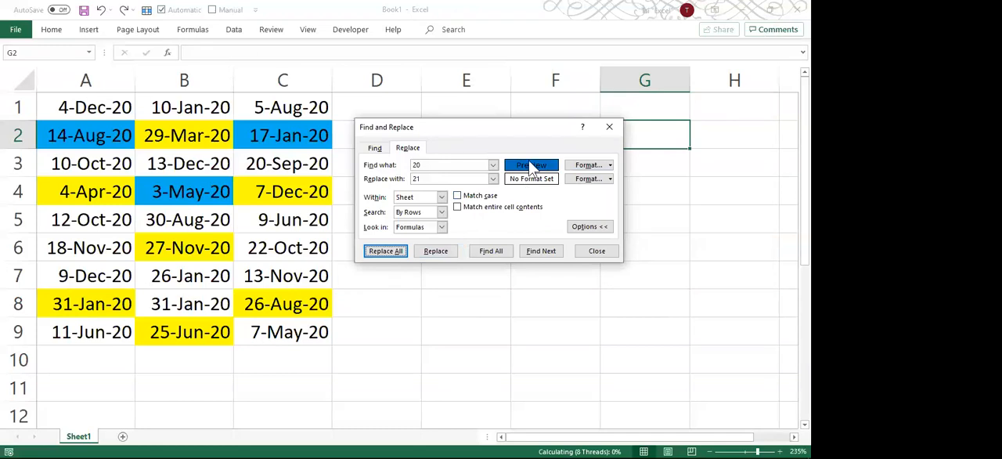
Take the search format from cell C2 and replace every 20 with 21 in the matching cells.
click(610, 166)
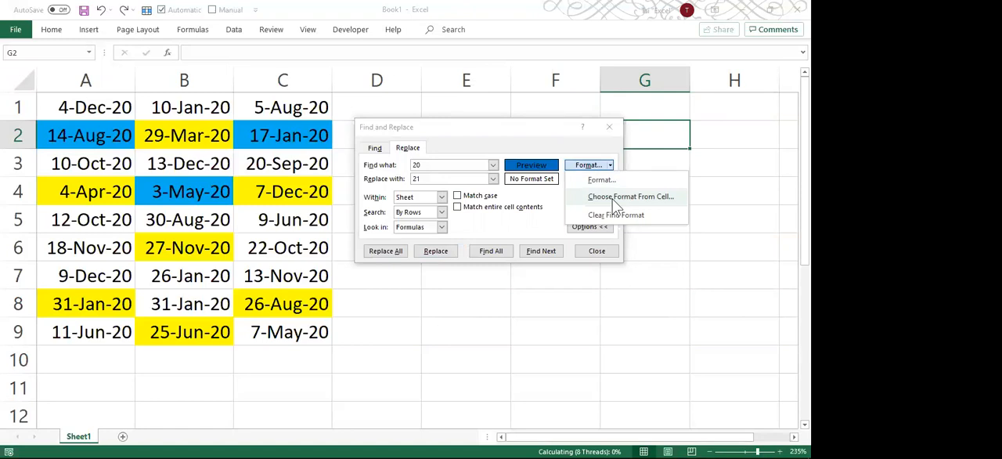
click(614, 201)
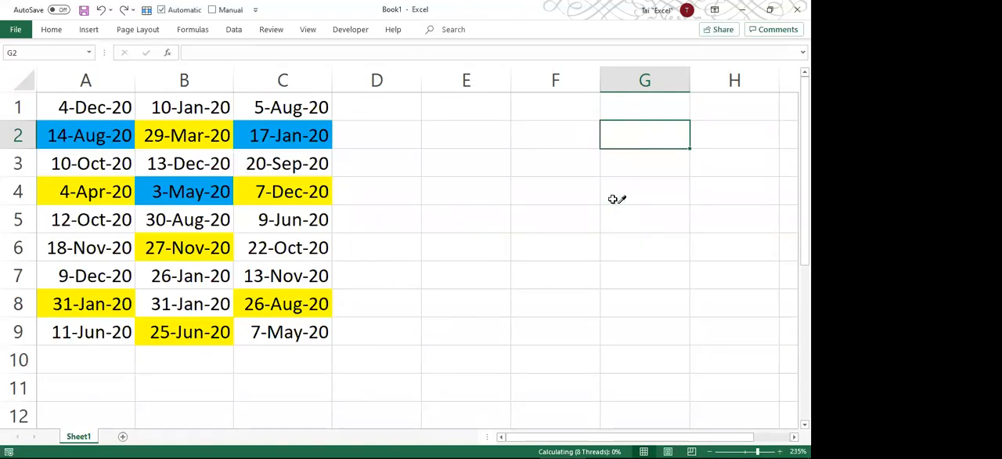
click(265, 134)
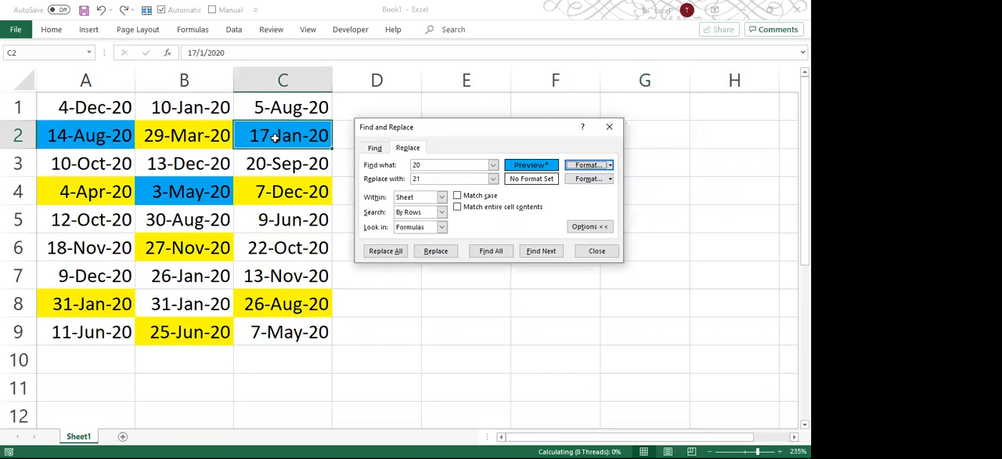
click(386, 252)
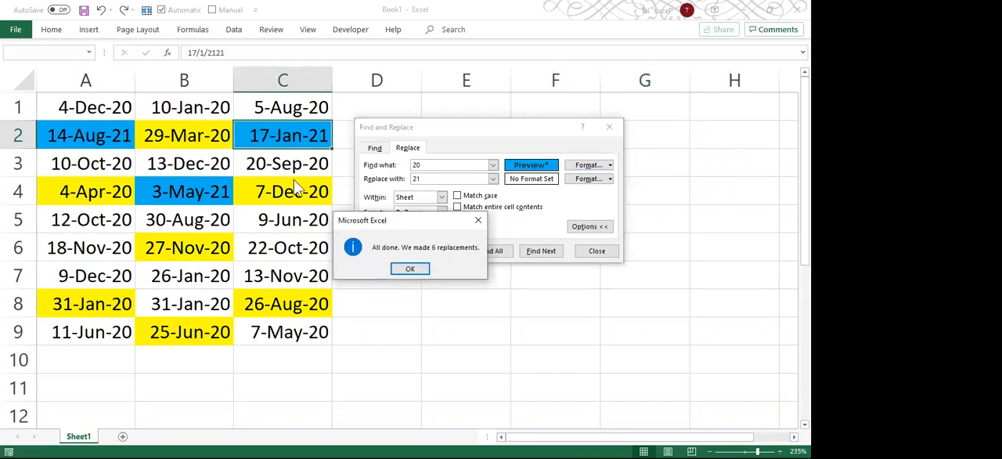
click(418, 270)
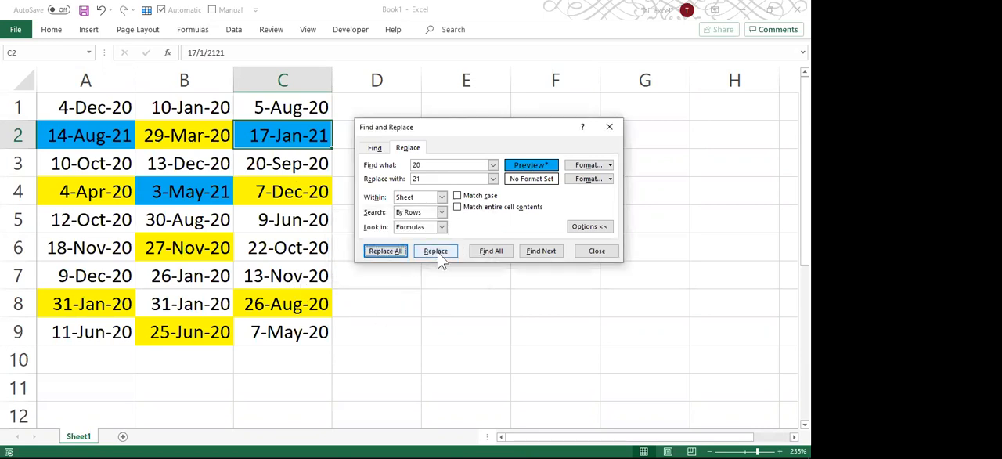
Take the search format from yellow cell B2 and the replacement format from blue cell C2, and replace every 20 with 21 in the sheet.
click(611, 165)
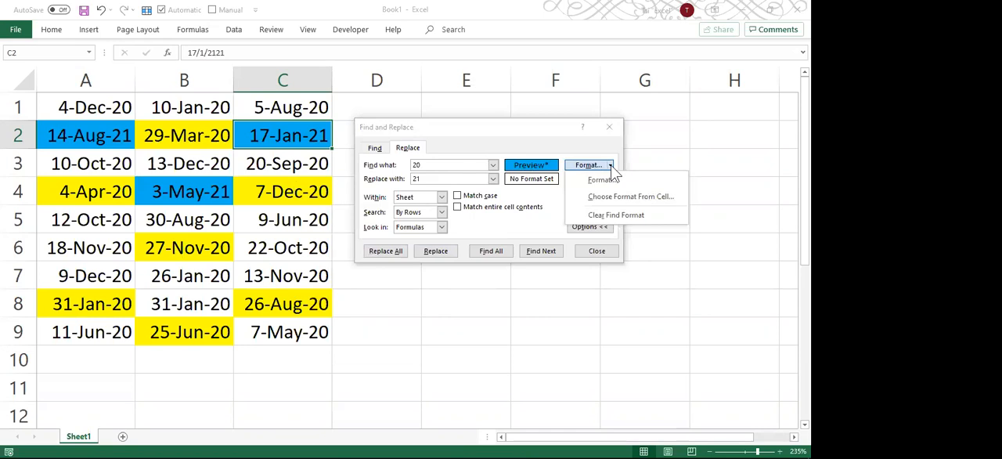
click(609, 197)
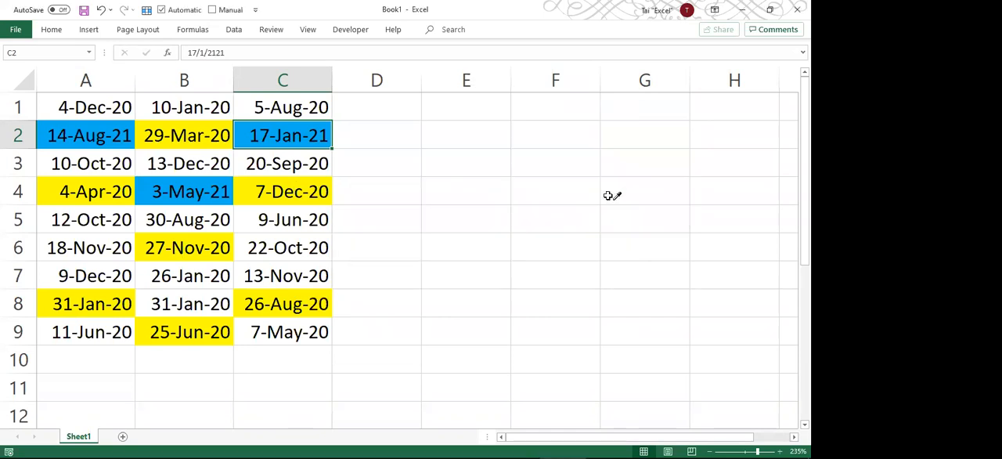
click(160, 129)
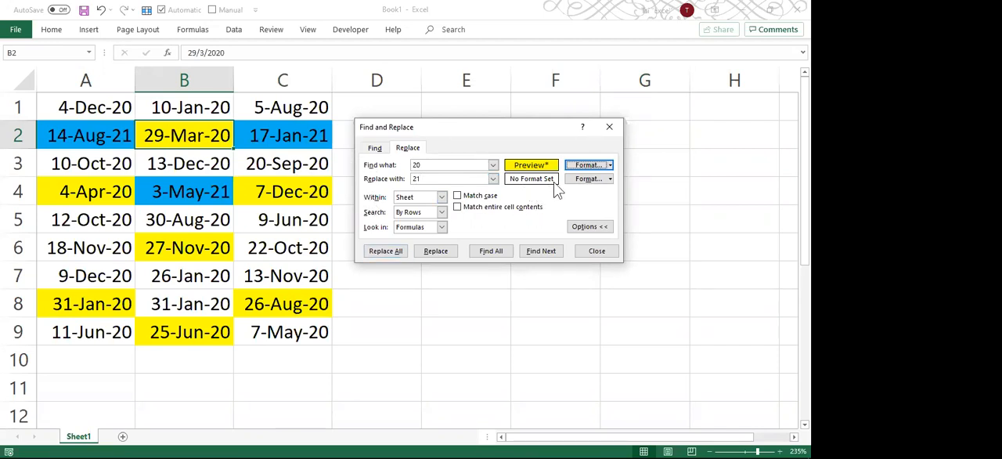
click(610, 180)
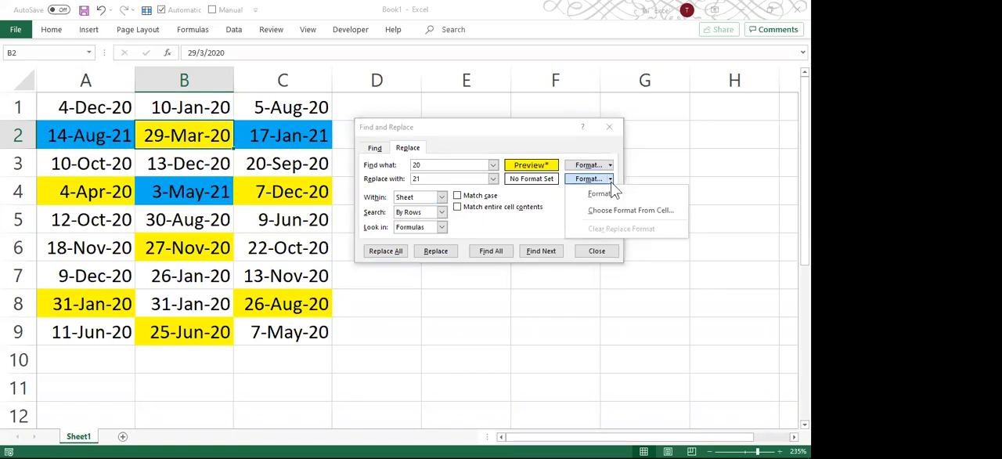
click(670, 211)
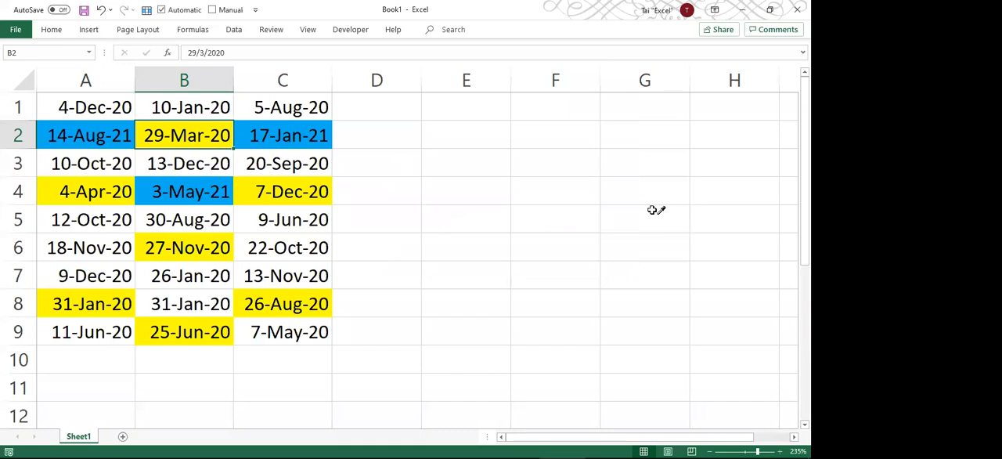
click(297, 132)
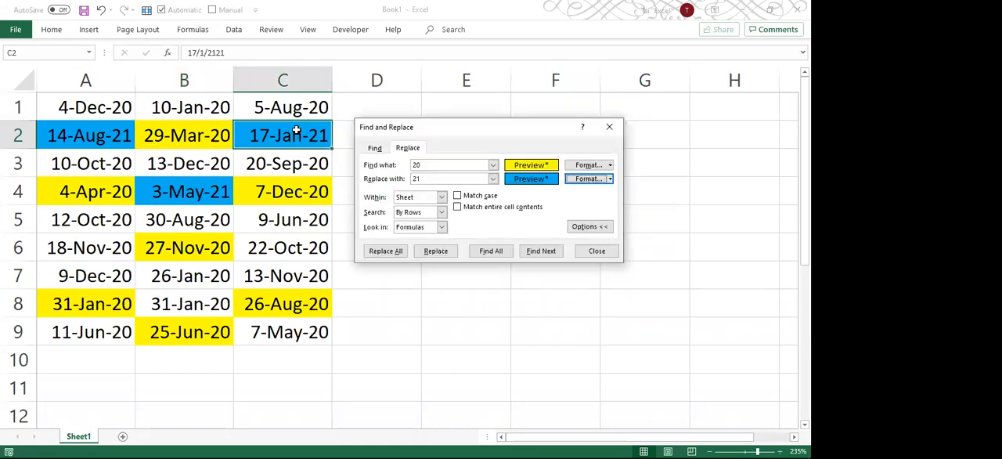
click(371, 253)
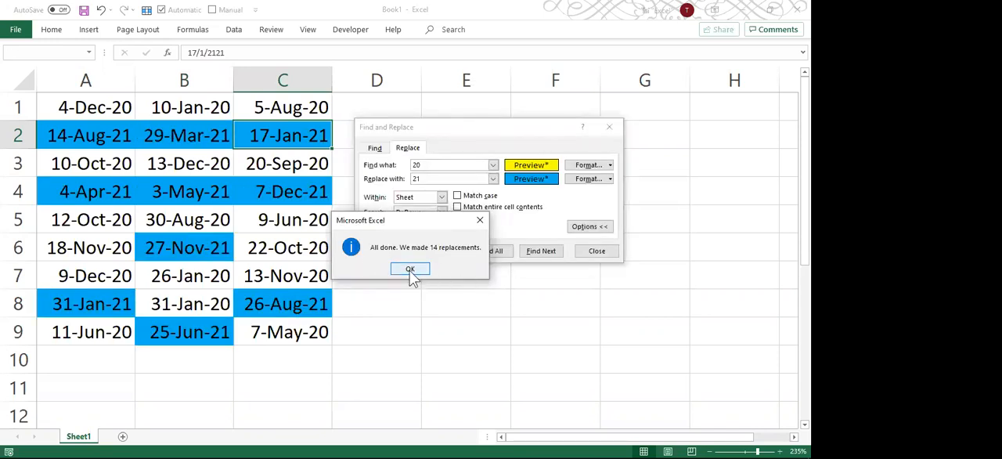
click(410, 269)
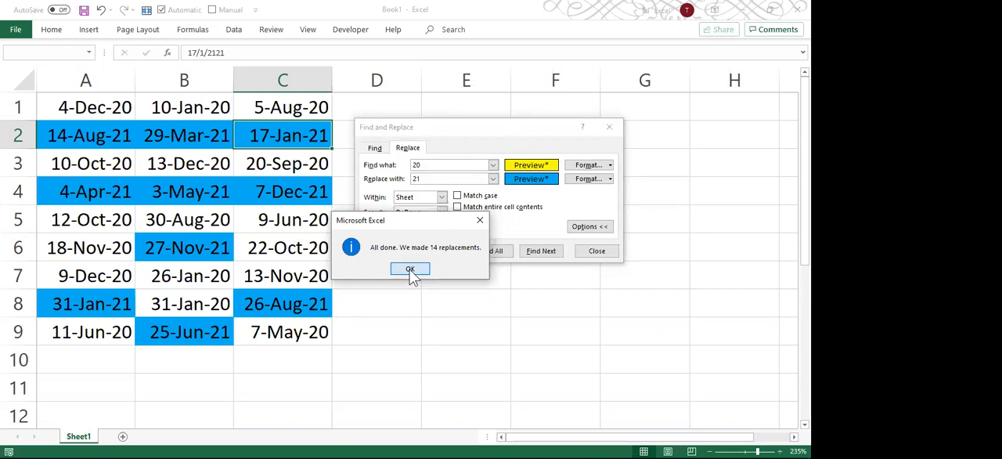
click(212, 222)
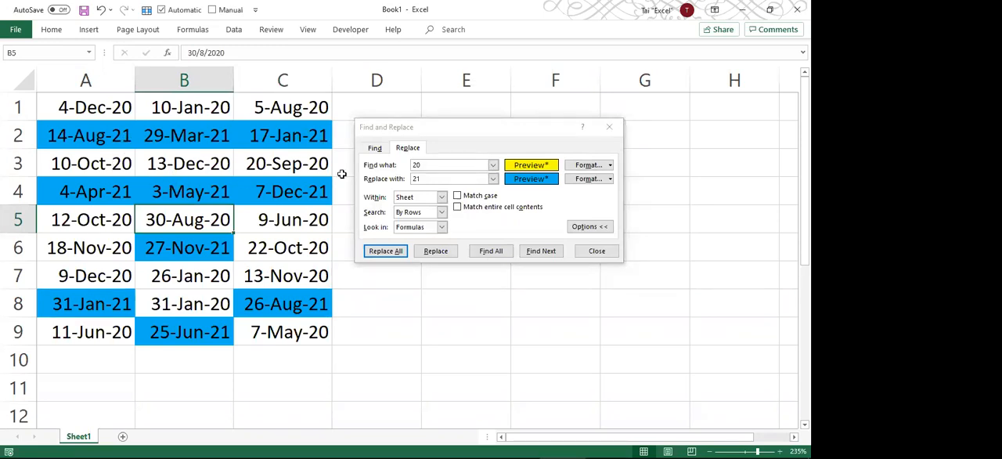
Close Find and Replace with the scope kept at Sheet, and undo the replacements and fill colours on the dates in A1:C9.
click(428, 199)
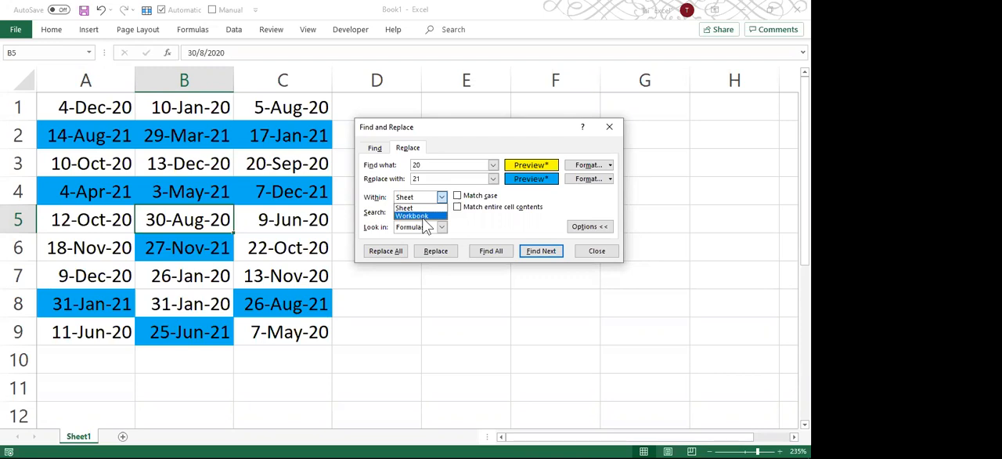
click(400, 207)
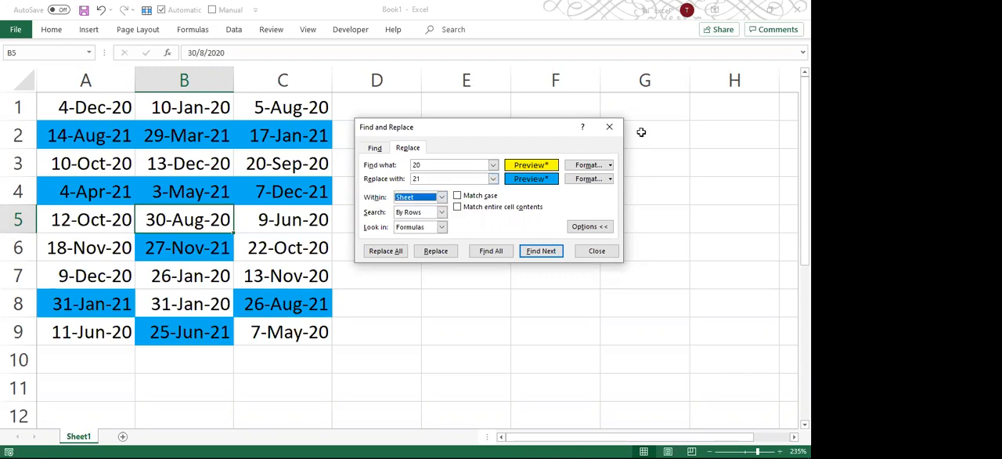
click(609, 130)
click(408, 172)
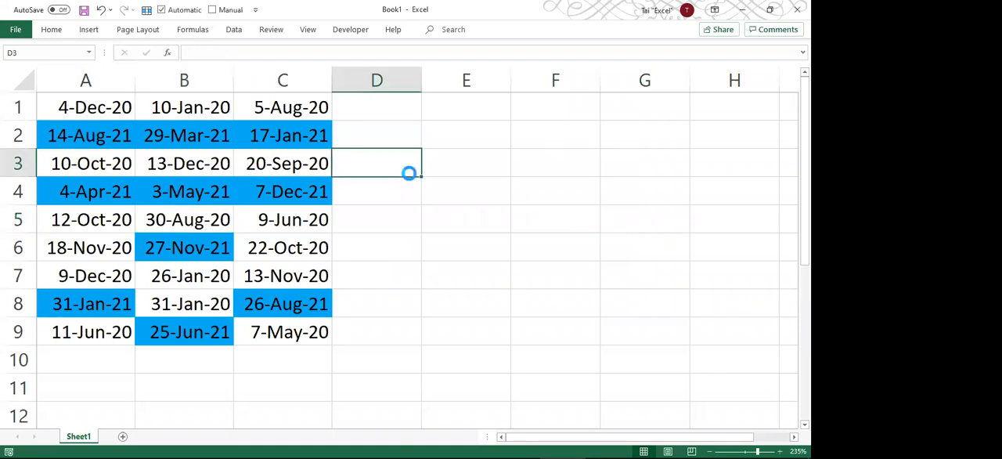
key(ctrl+z)
key(ctrl+z)
key(ctrl+z)
key(ctrl+z)
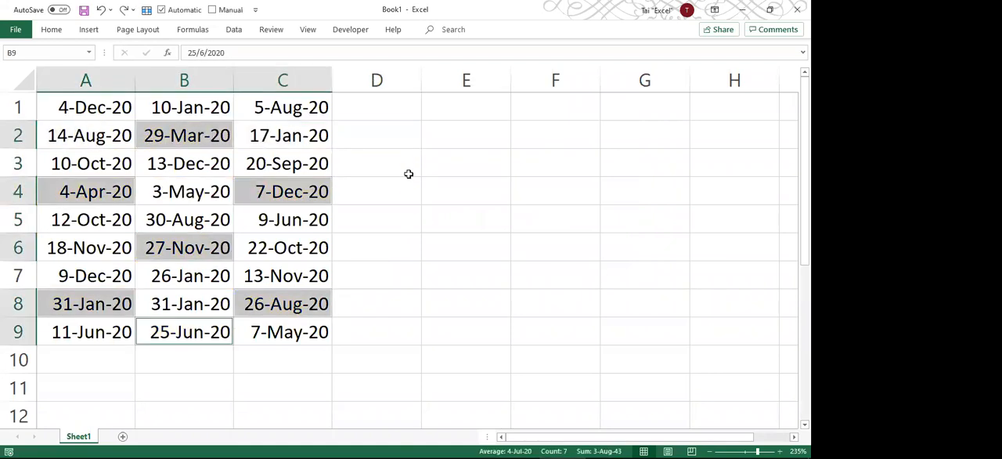
click(260, 163)
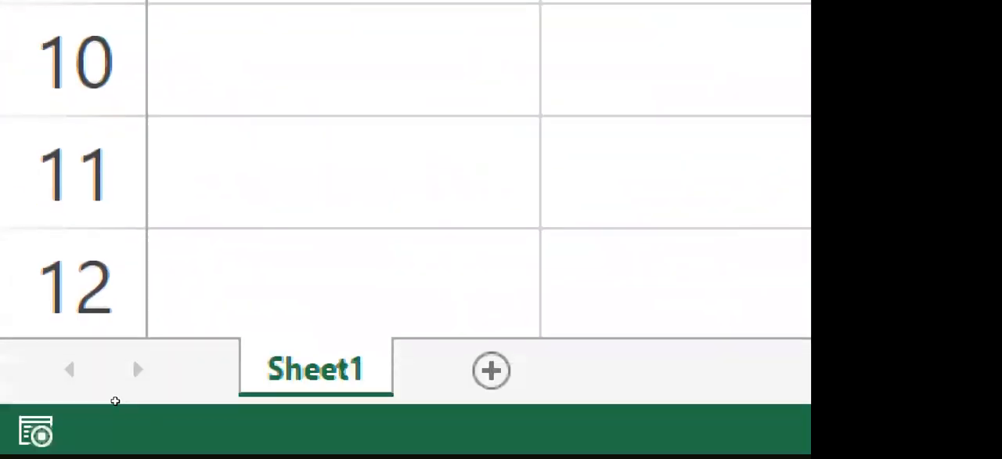
Duplicate Sheet1 within the workbook and compare the original with the copy.
click(315, 369)
drag(310, 374, 322, 364)
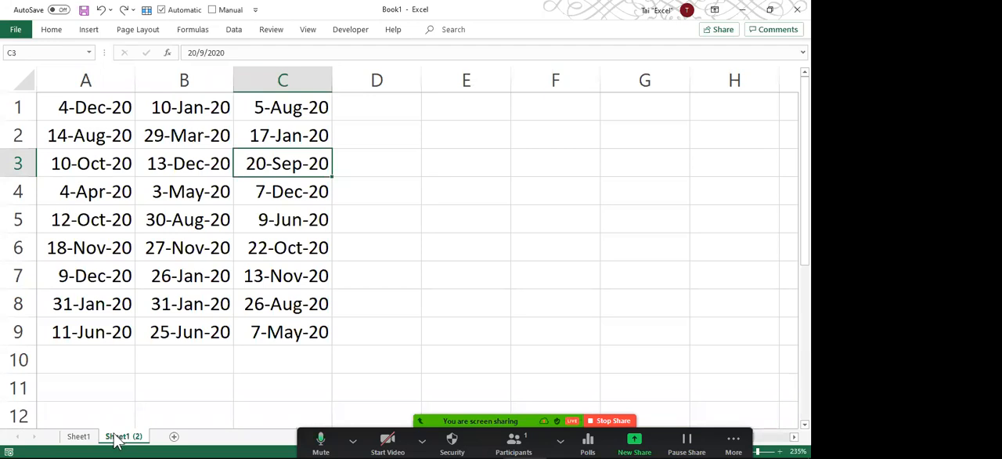
click(88, 440)
click(117, 440)
Rename the original sheet ORI and the copied sheet CLONE 1.
click(90, 437)
text(ORI)
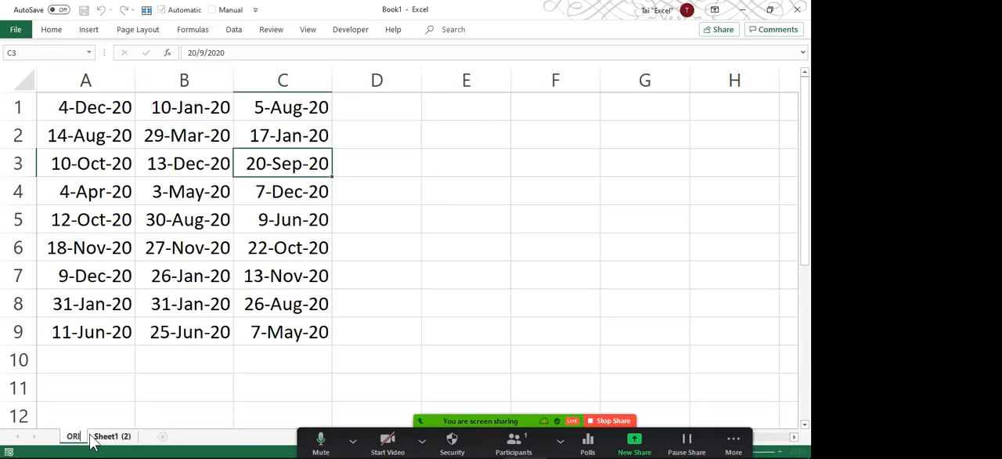
key(Return)
double_click(108, 439)
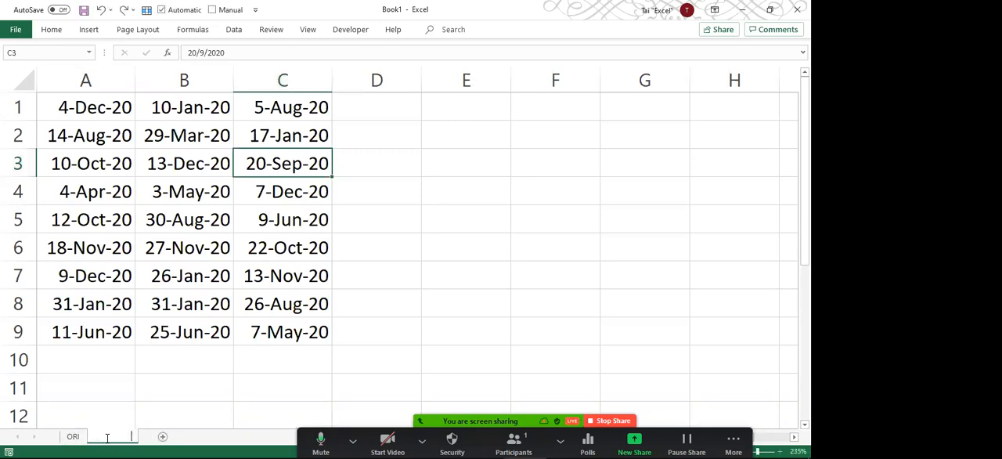
text(CLONE 1)
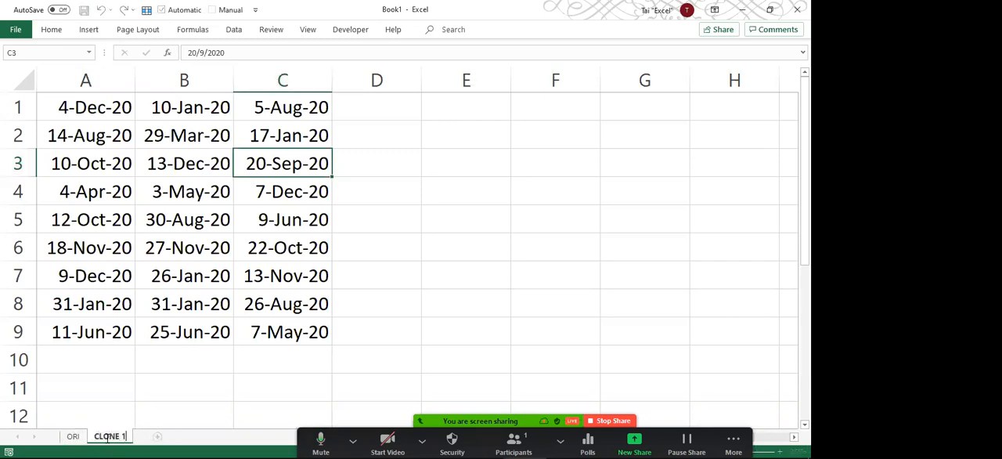
key(Return)
Fill the dates in A1:A9 of the ORI sheet with blue.
click(72, 438)
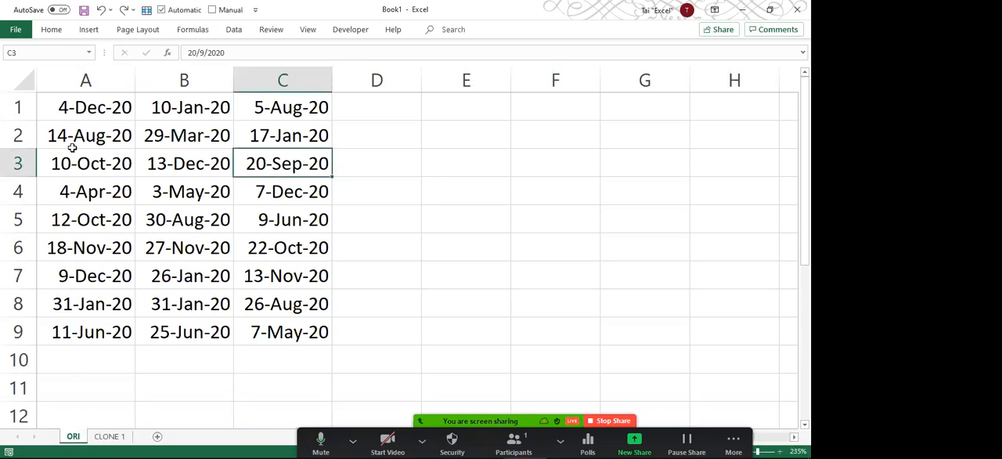
drag(79, 108, 77, 327)
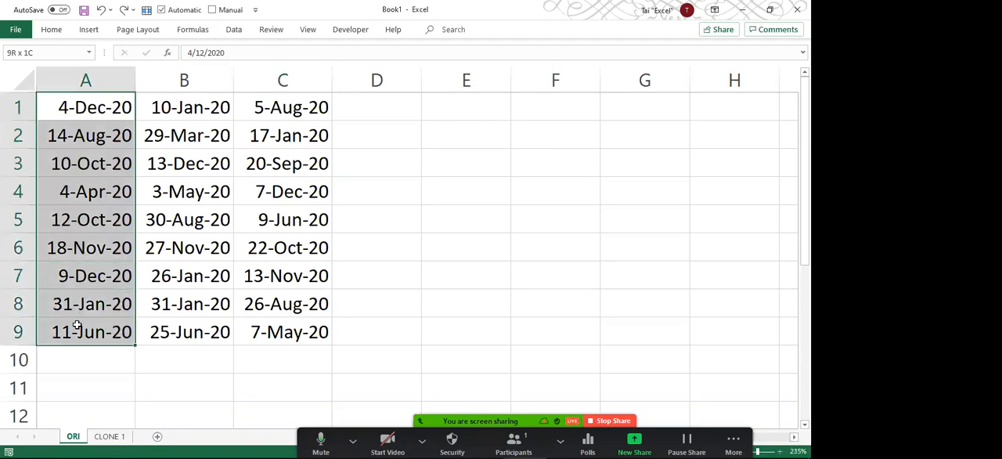
right_click(99, 184)
click(147, 121)
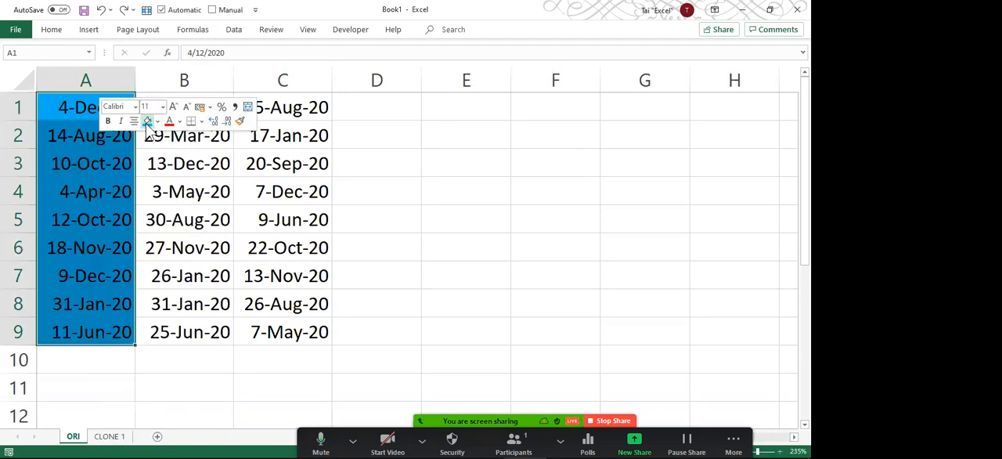
click(105, 164)
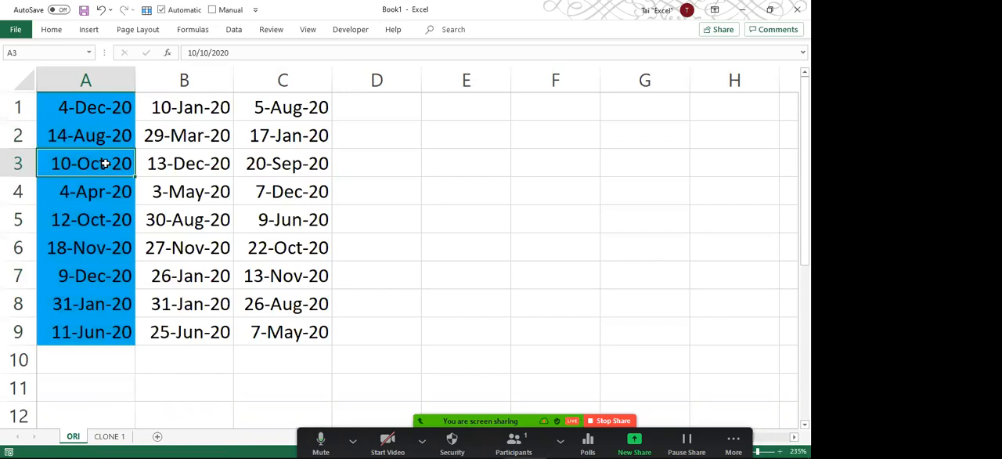
Fill the dates in C1:C9 of the CLONE 1 sheet with blue.
click(113, 436)
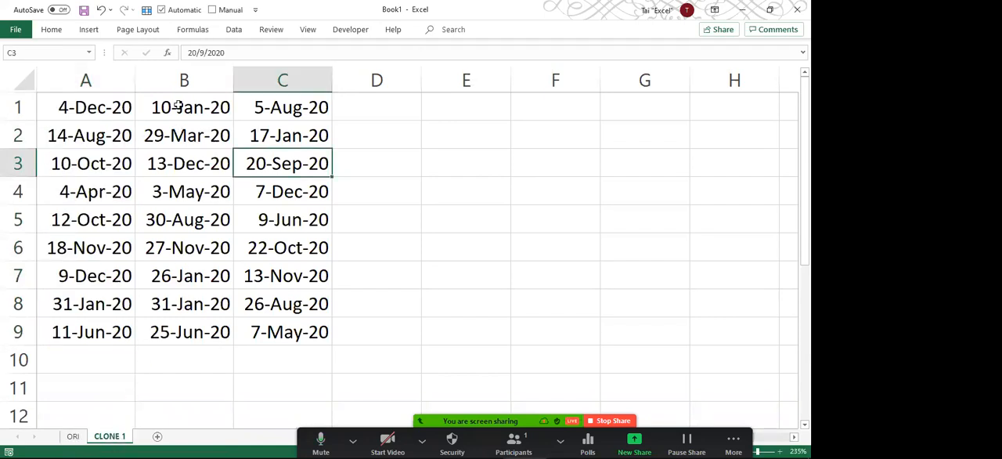
drag(288, 107, 286, 332)
right_click(278, 237)
click(329, 121)
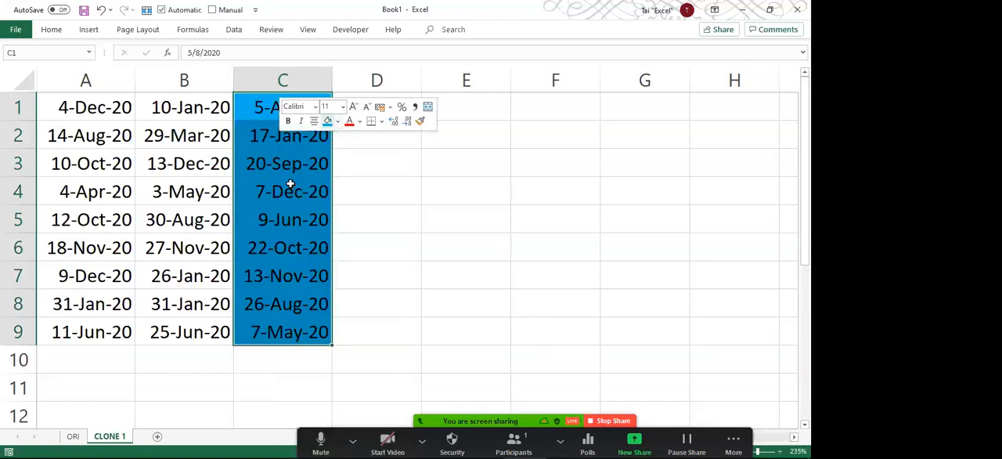
click(156, 192)
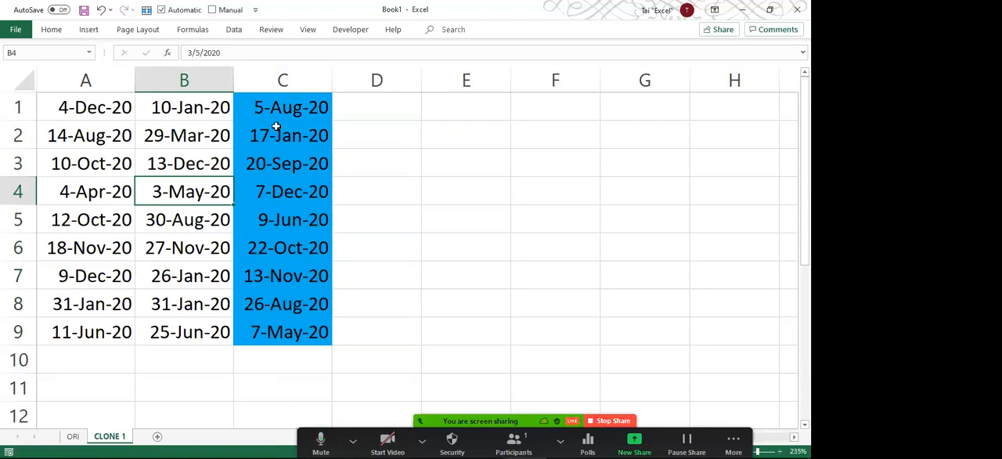
click(392, 160)
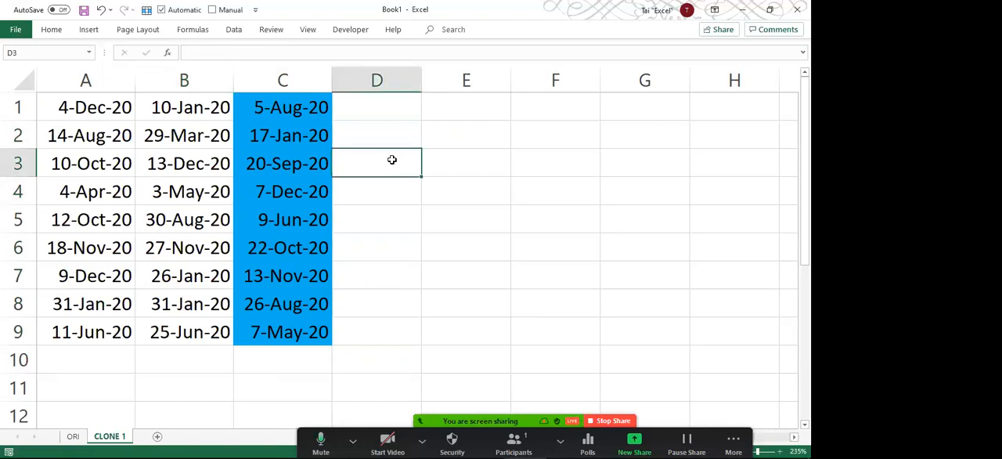
In Find and Replace, take the search format from blue cell C1 and clear the replacement format.
key(ctrl+h)
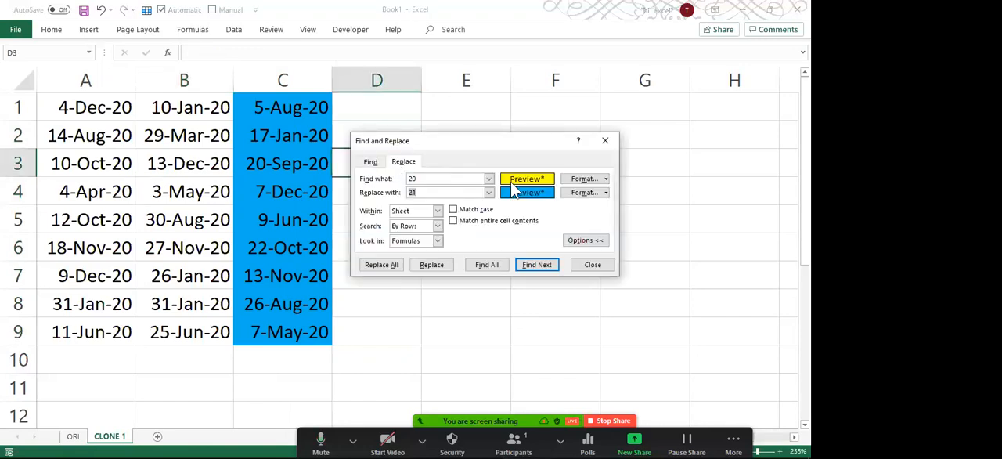
click(607, 181)
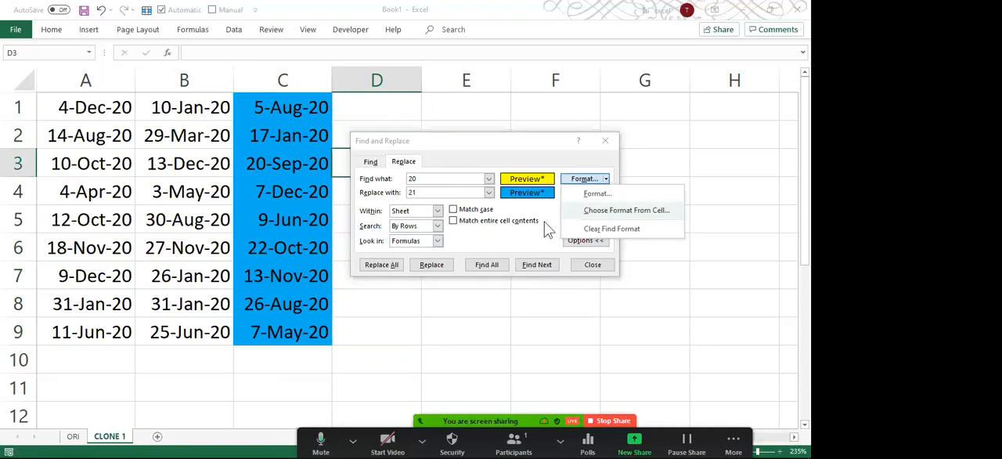
click(595, 213)
click(323, 108)
click(606, 192)
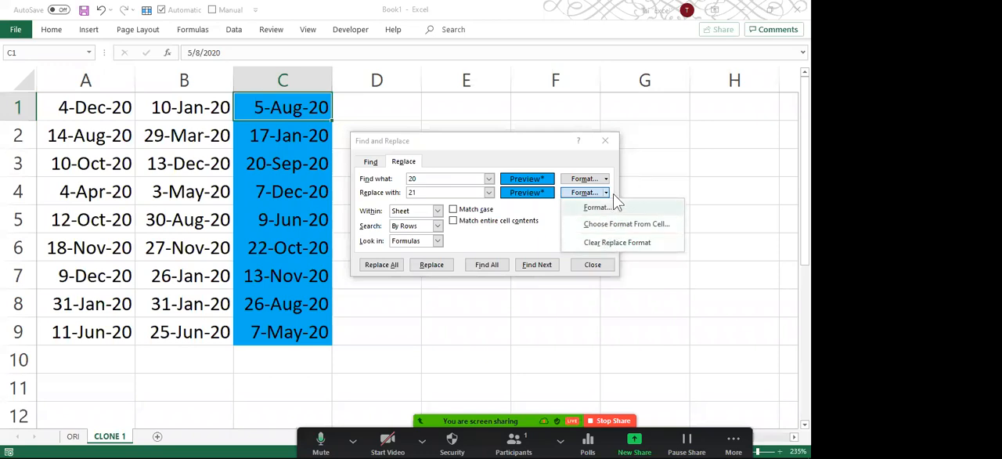
click(597, 245)
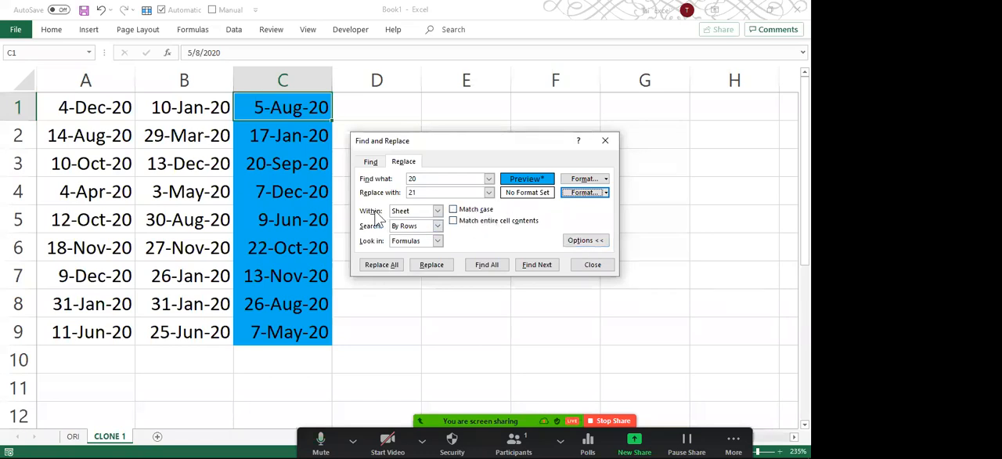
Replace every 20 with 21 in the blue cells with the scope set to Workbook, and check the dates on the ORI sheet.
click(436, 211)
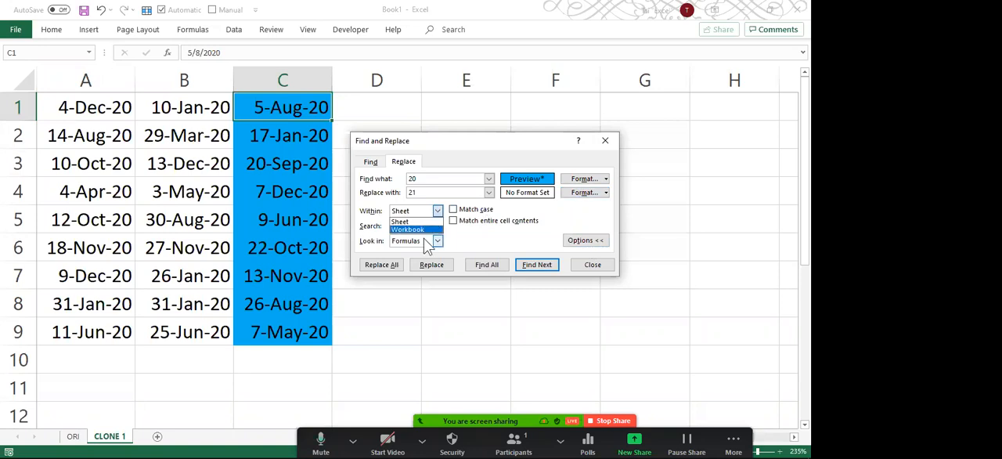
click(424, 236)
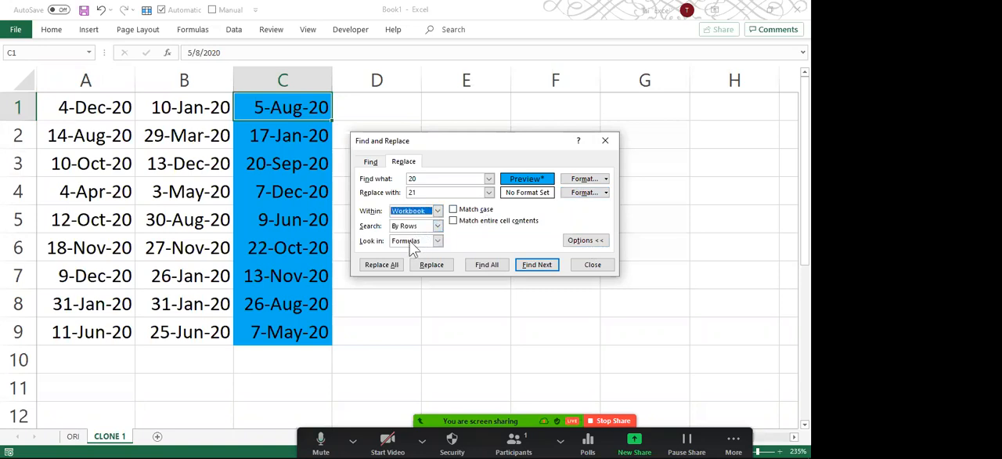
click(382, 266)
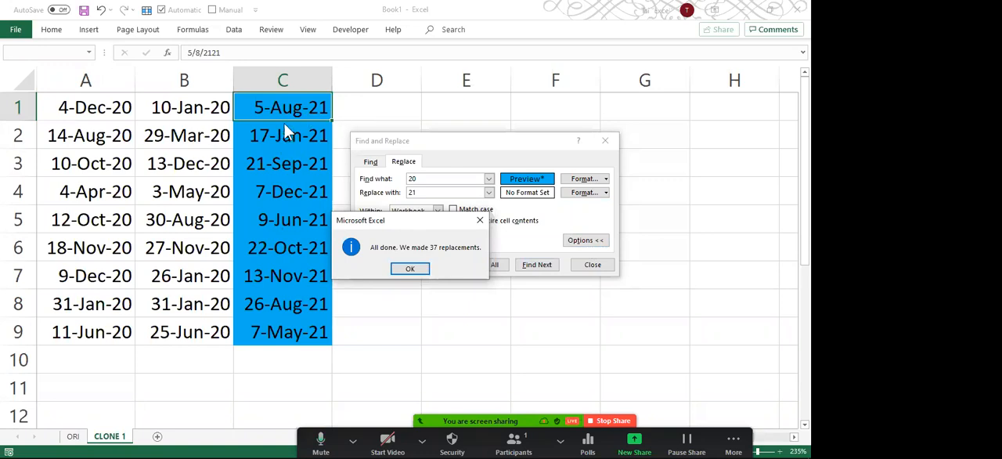
click(415, 270)
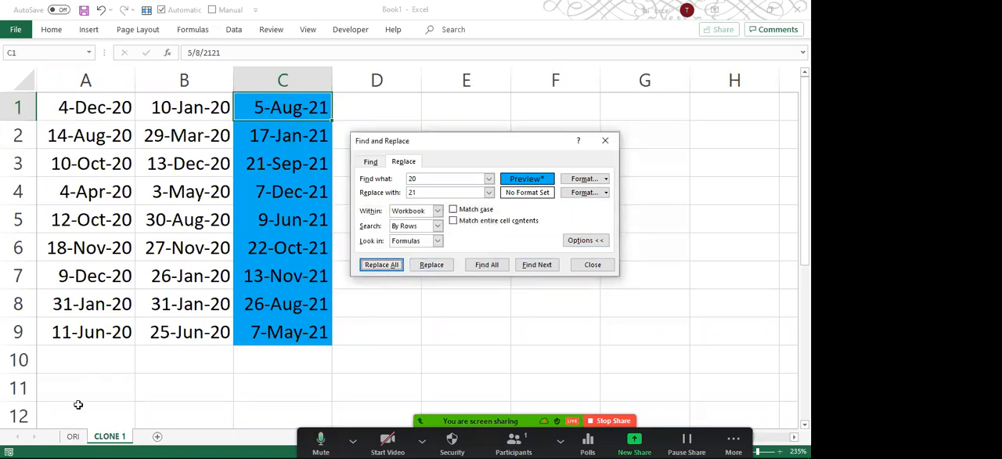
click(70, 439)
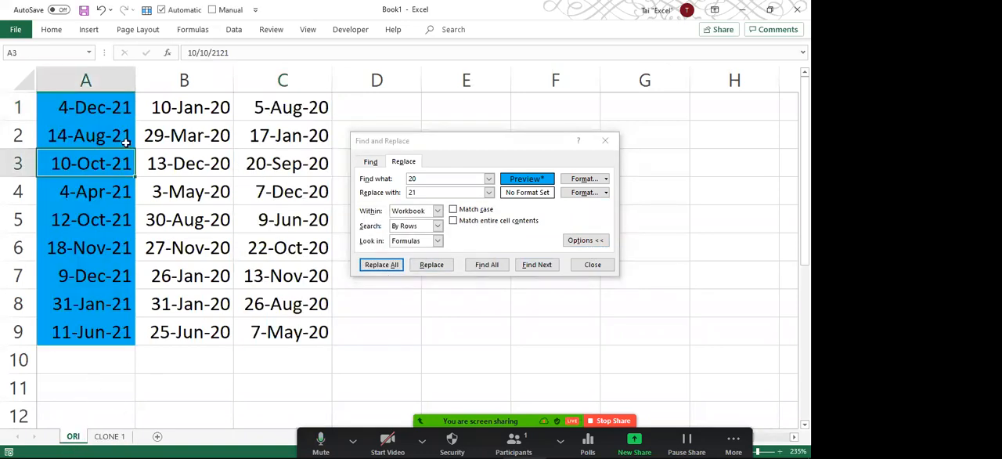
Check the dates in column A of the ORI sheet and close Find and Replace.
click(107, 109)
drag(107, 126, 108, 155)
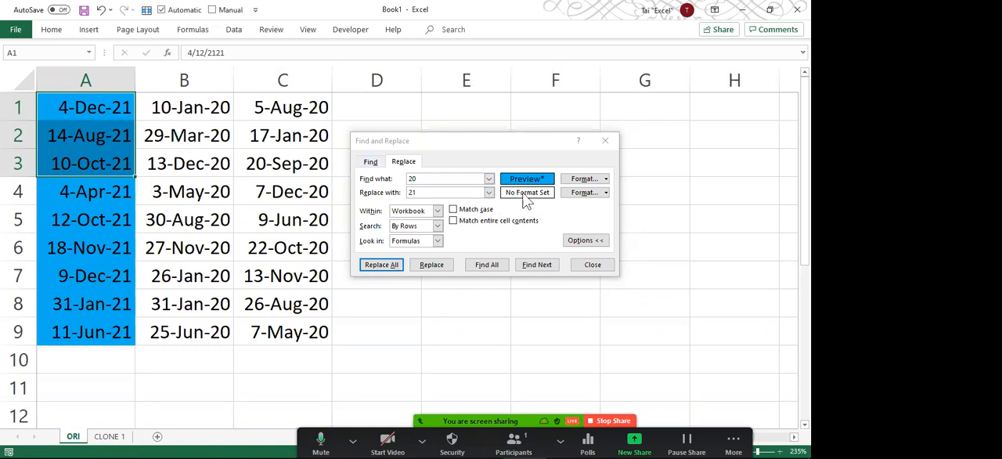
click(604, 142)
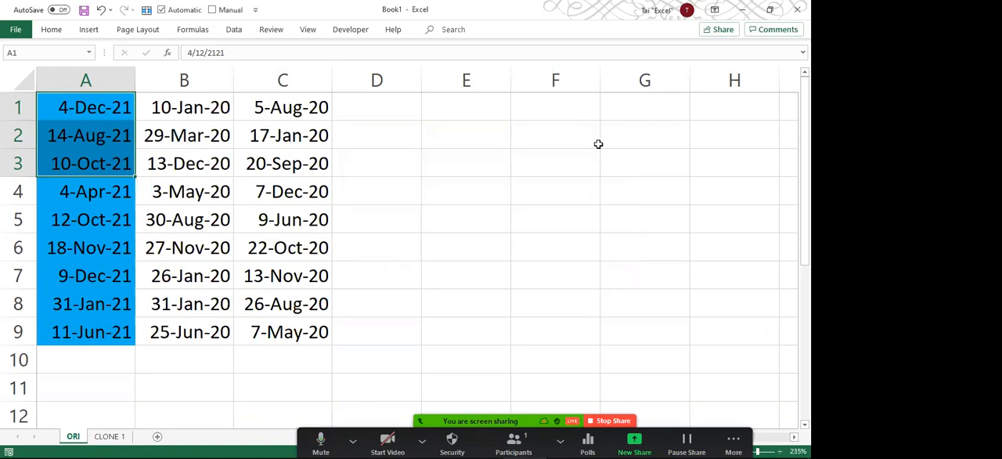
click(148, 162)
click(108, 134)
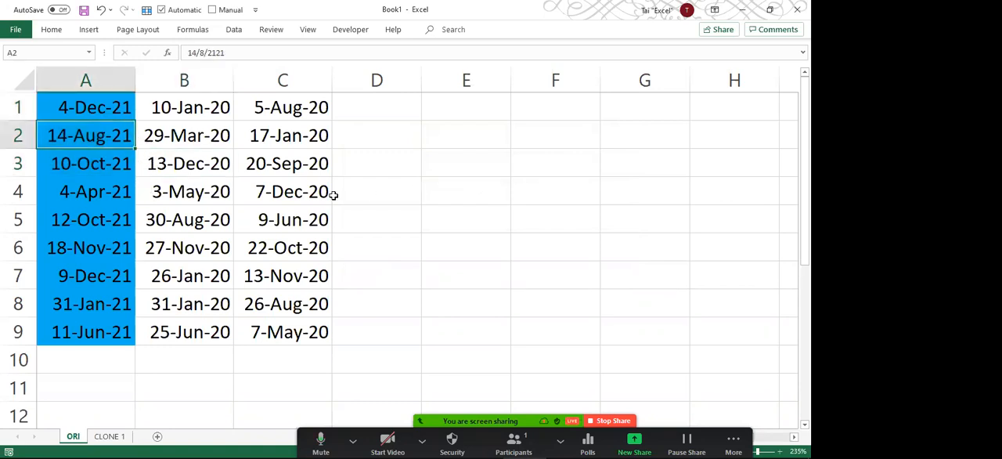
Reopen Find and Replace and clear both the search text and the replacement text, keeping the blue search format.
click(381, 152)
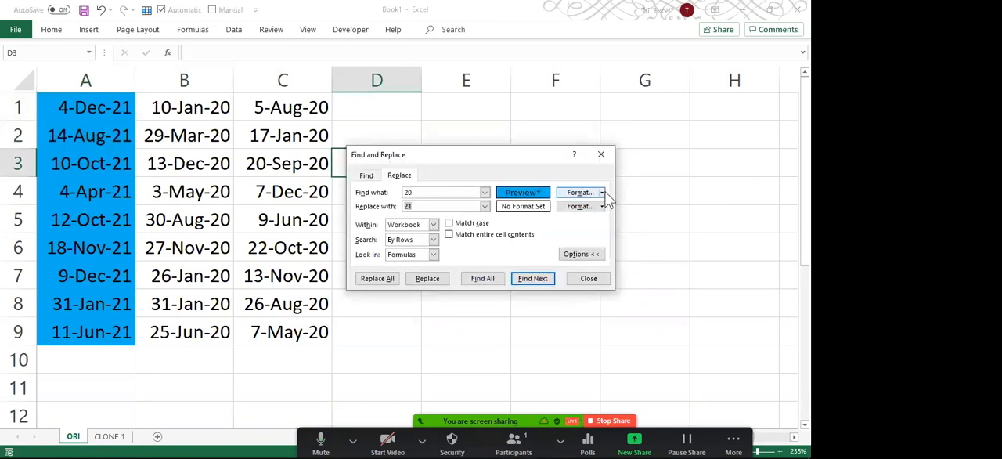
key(BackSpace)
drag(434, 192, 404, 192)
key(BackSpace)
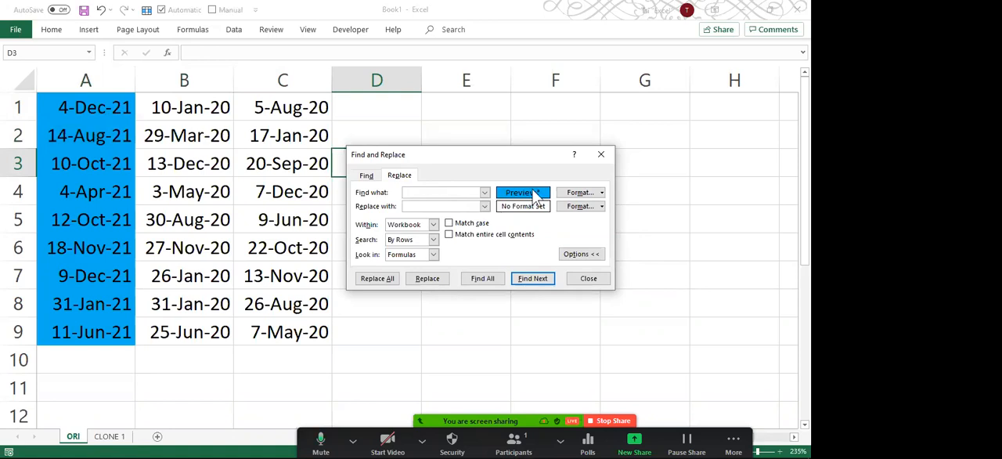
List all blue cells across the workbook, review the entries from both sheets in an enlarged results list, and close the dialog.
drag(517, 157, 518, 112)
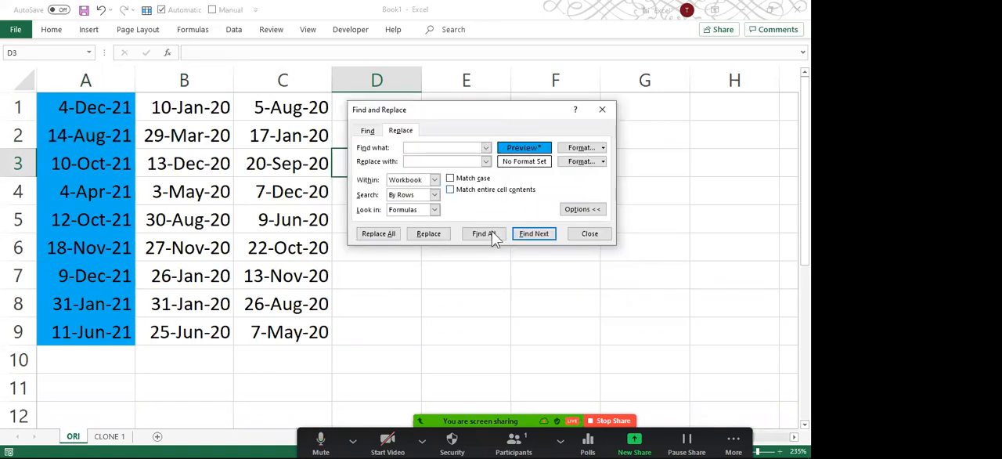
click(490, 242)
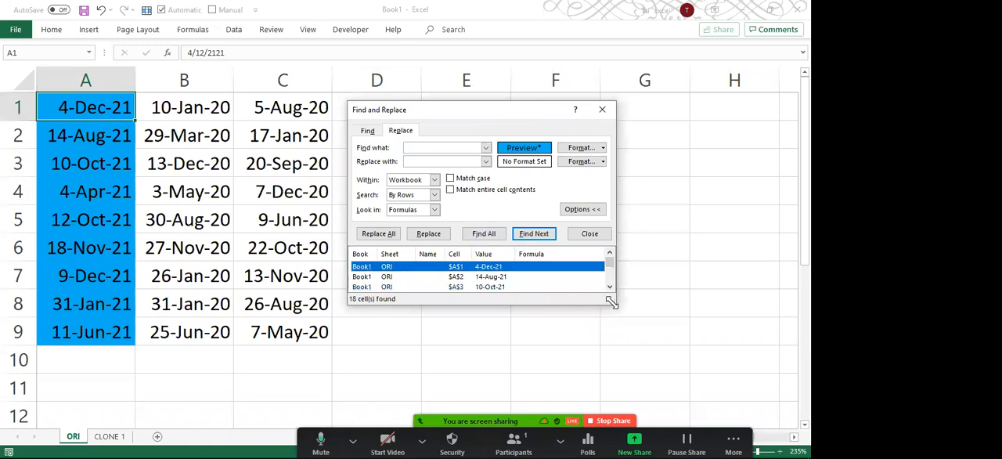
drag(611, 302, 613, 388)
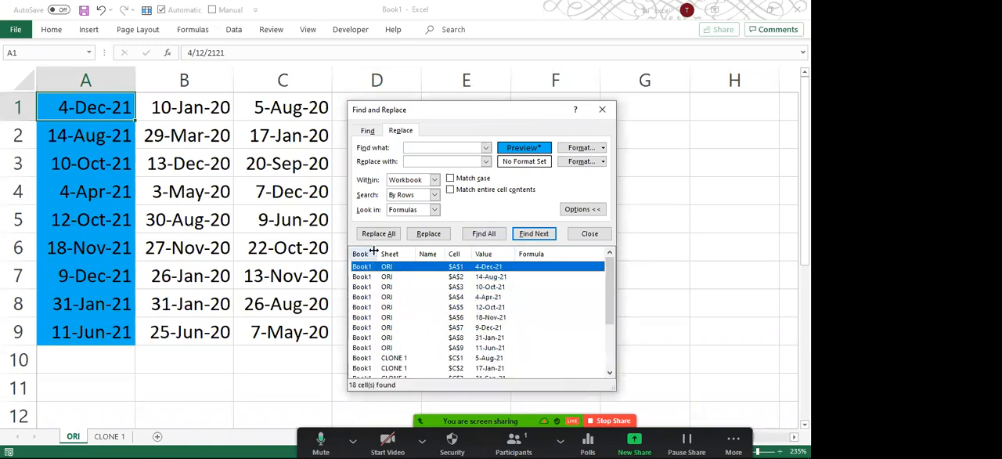
drag(376, 253, 384, 252)
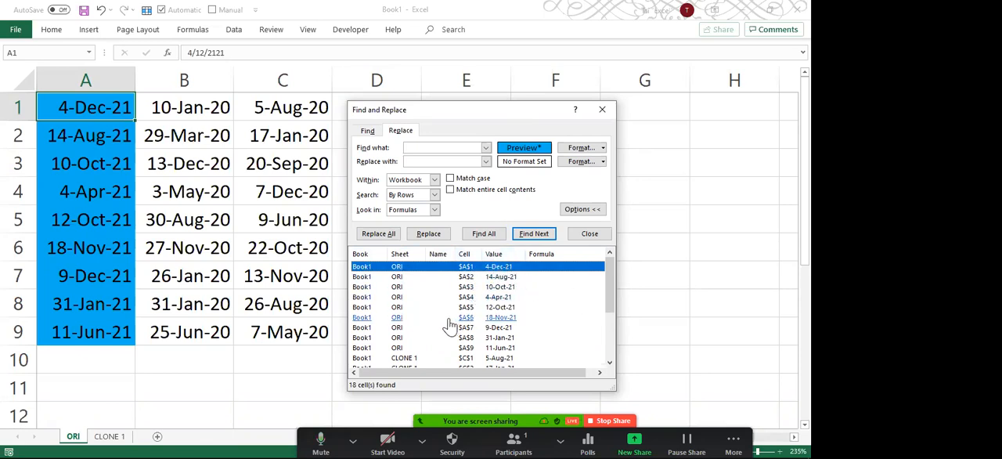
scroll(450, 325, down, 2)
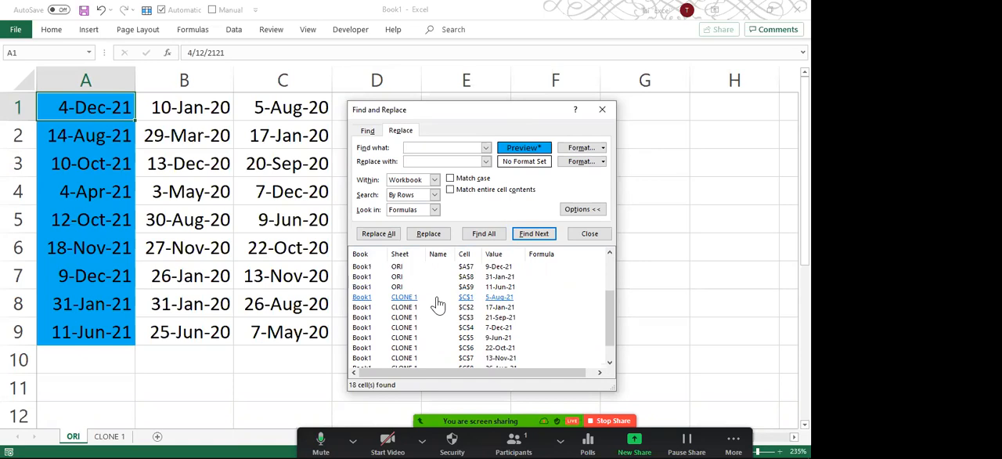
click(599, 111)
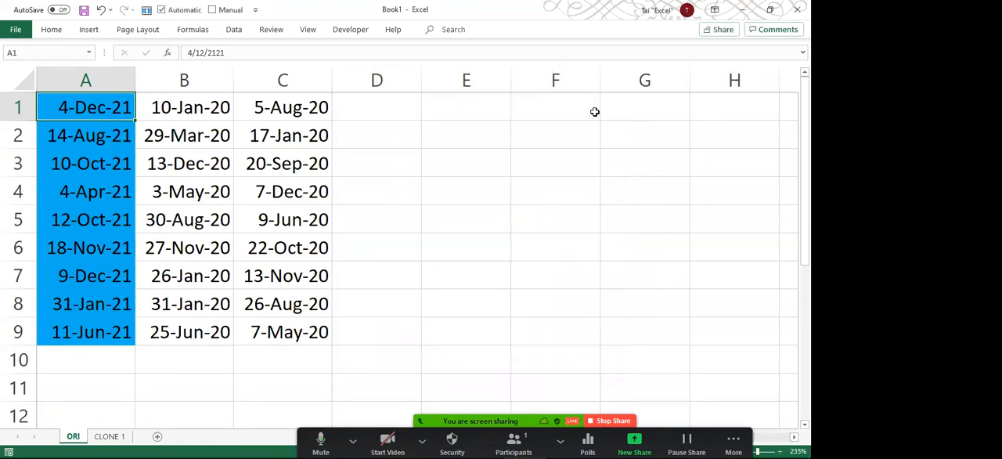
Hide the CLONE 1 sheet.
click(114, 438)
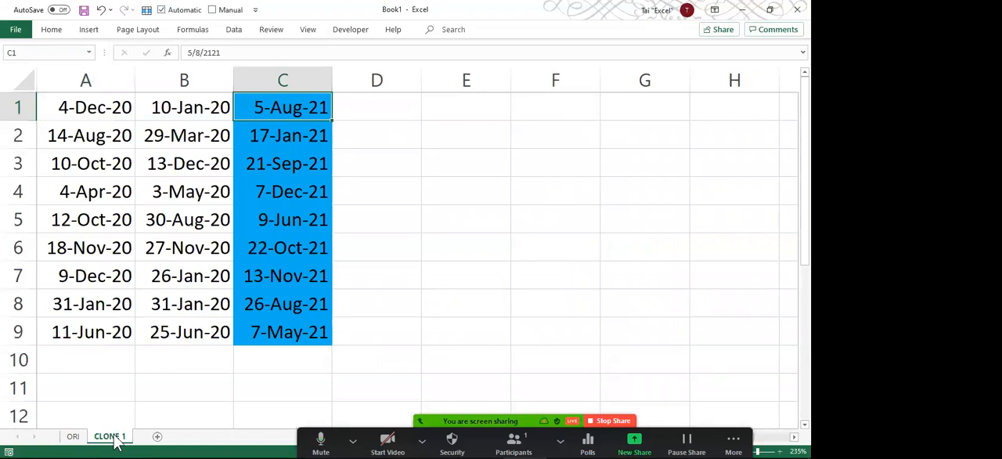
right_click(114, 440)
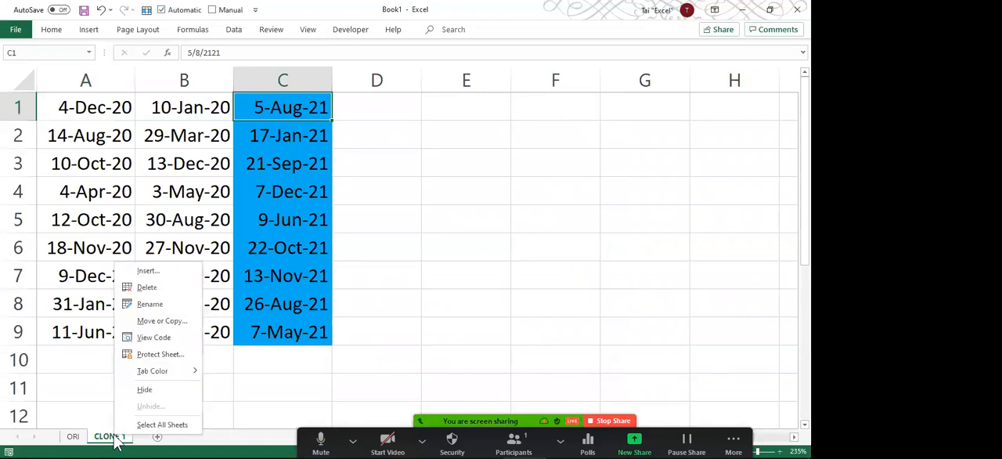
click(151, 386)
click(226, 245)
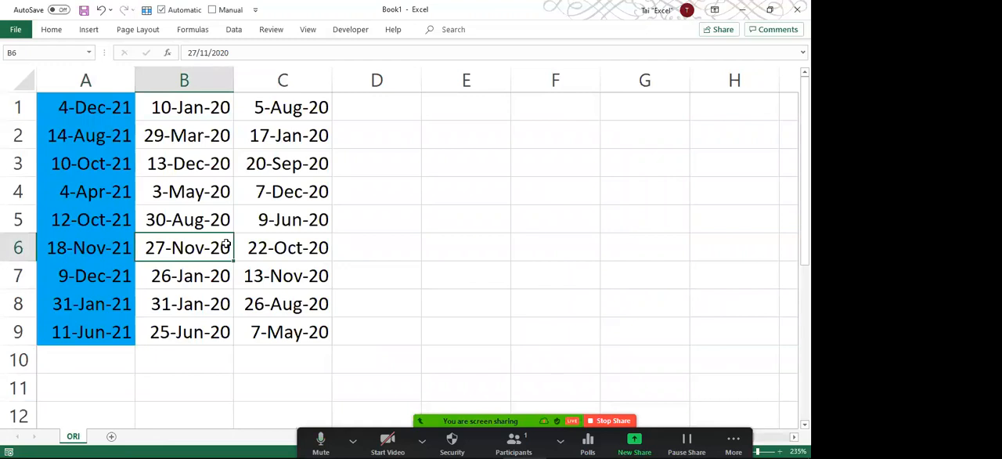
With CLONE 1 hidden, find all blue cells in the workbook, review the enlarged results list, and close the dialog.
key(ctrl+f)
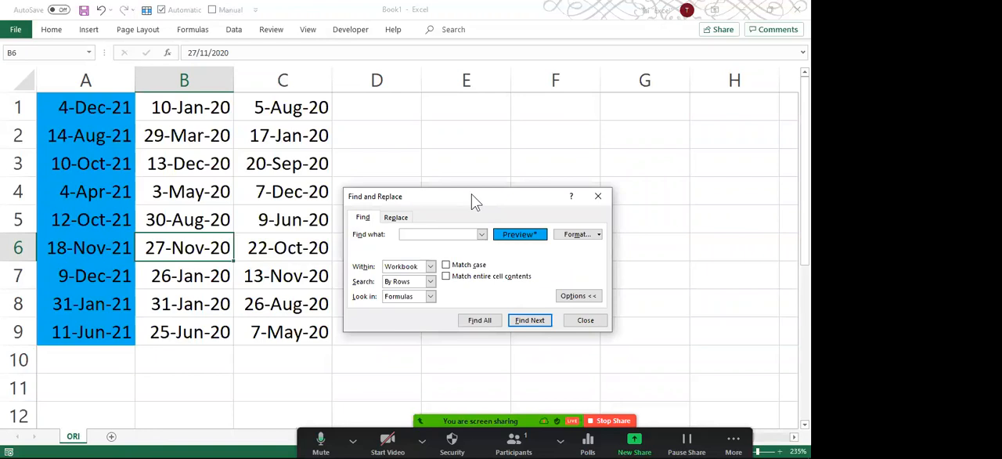
drag(471, 193, 471, 75)
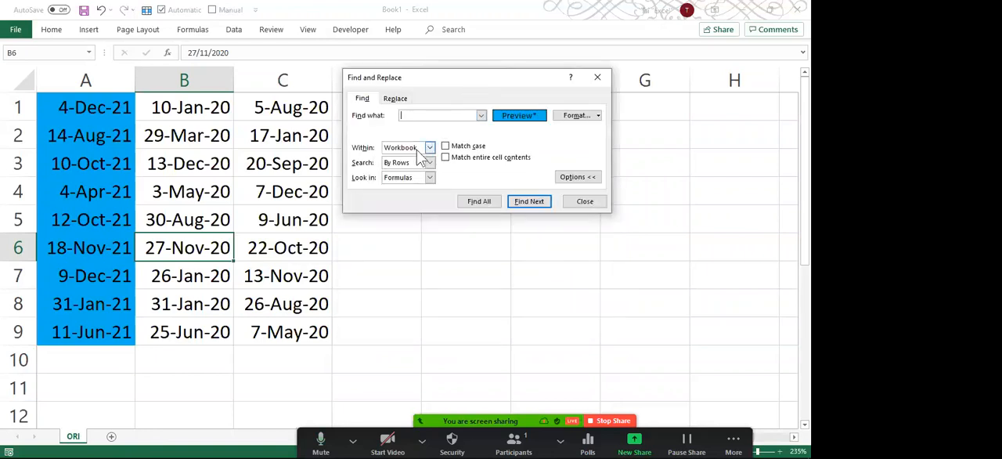
click(476, 205)
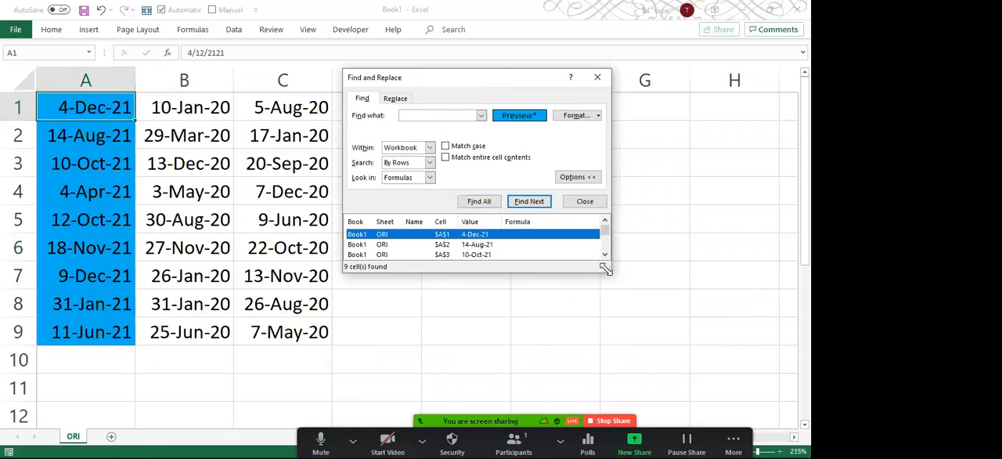
drag(605, 268, 610, 359)
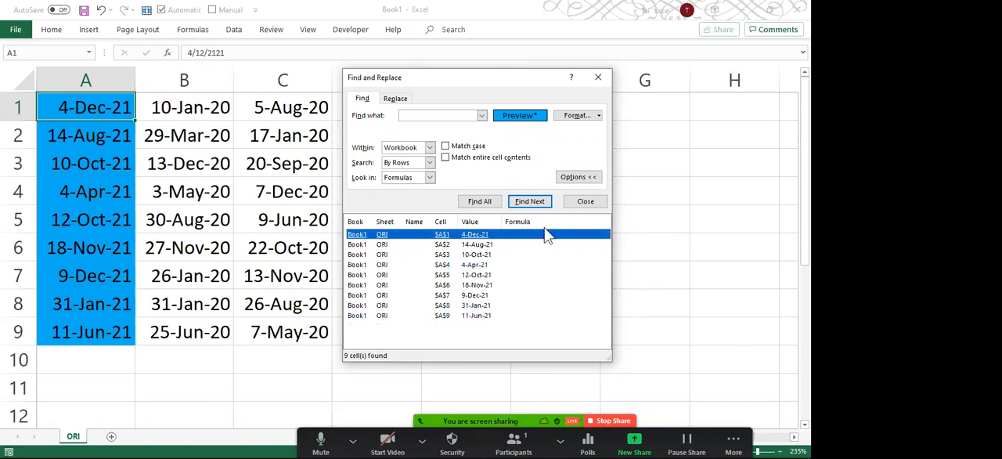
click(592, 203)
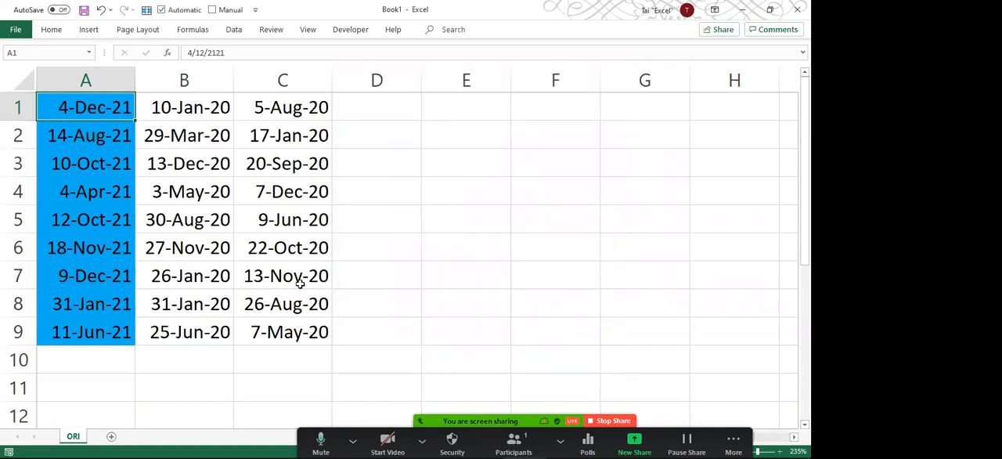
Unhide the CLONE 1 sheet.
right_click(74, 441)
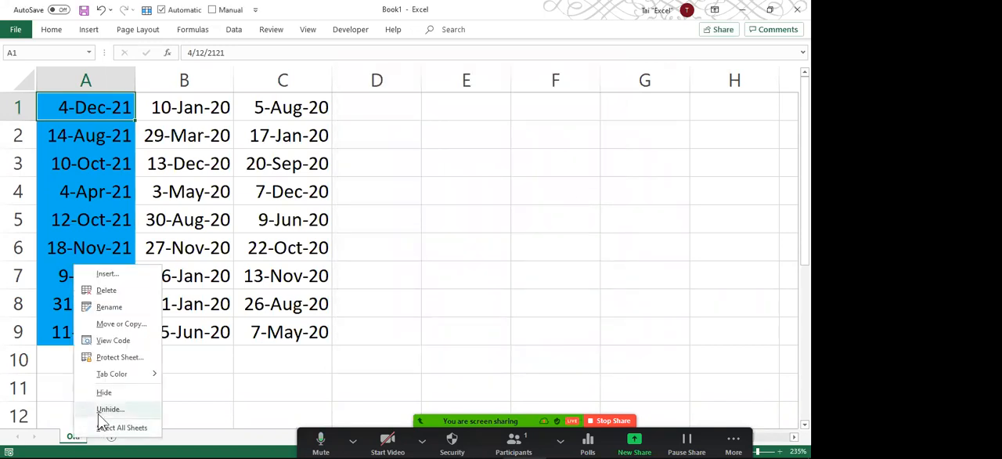
click(103, 408)
double_click(73, 370)
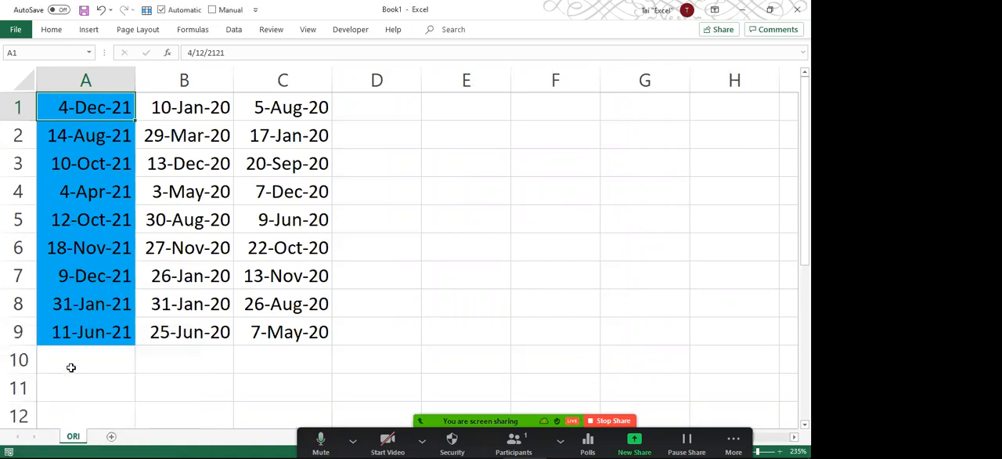
Compare the dates on the CLONE 1 and ORI sheets, finishing on CLONE 1.
click(230, 162)
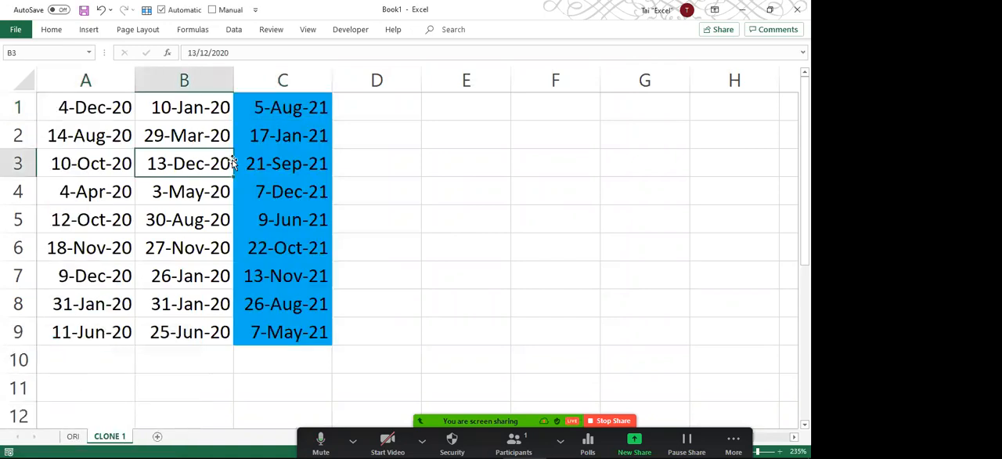
click(201, 110)
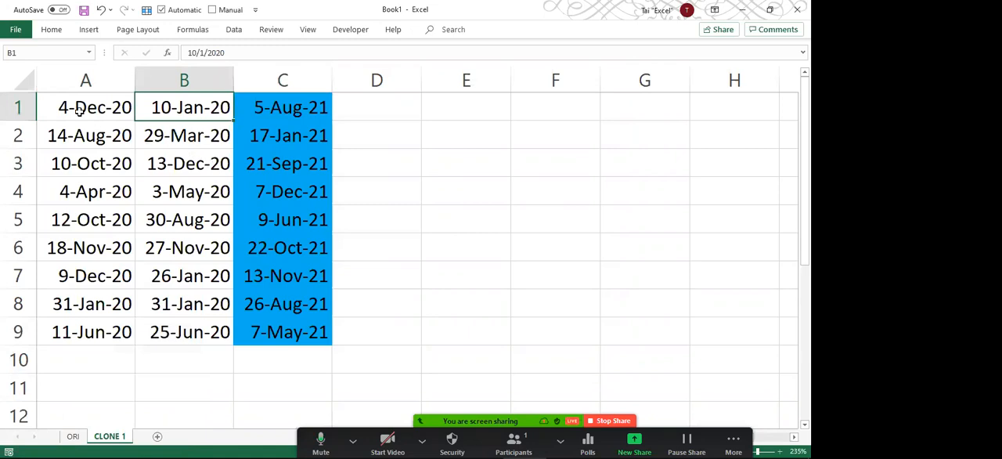
click(74, 437)
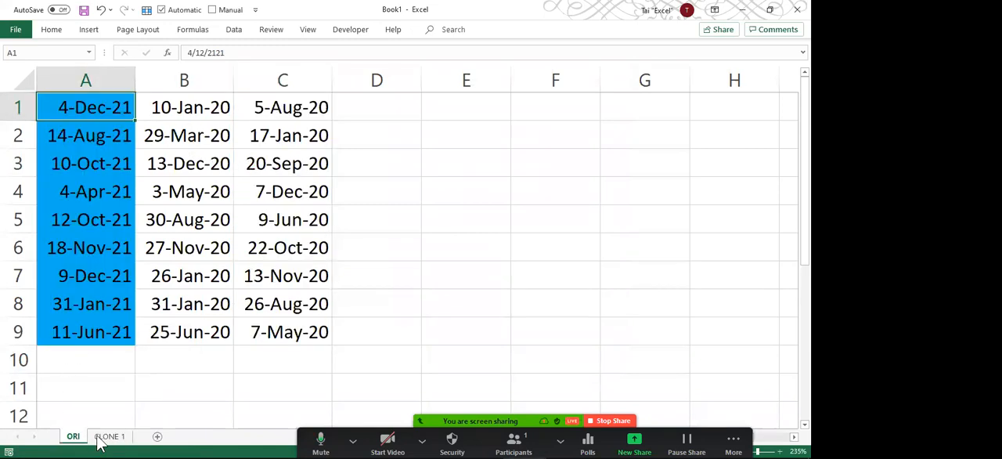
click(104, 438)
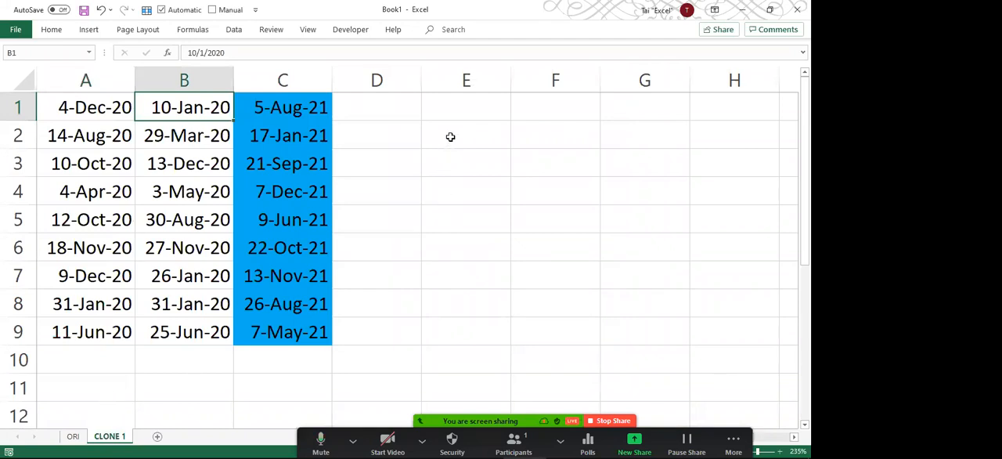
On CLONE 1, enter ALPHA ONE in E1 and BRAVO ONE in E2, with extra spaces before and between the words.
click(458, 108)
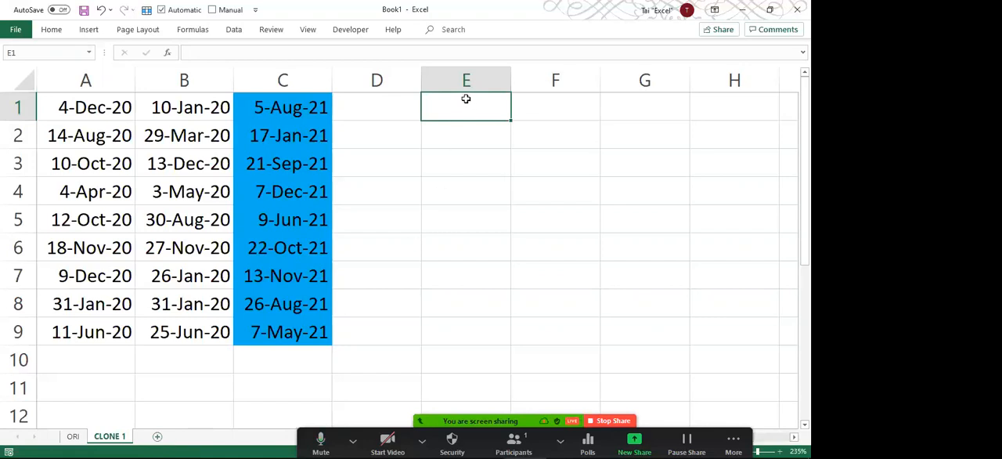
text(A)
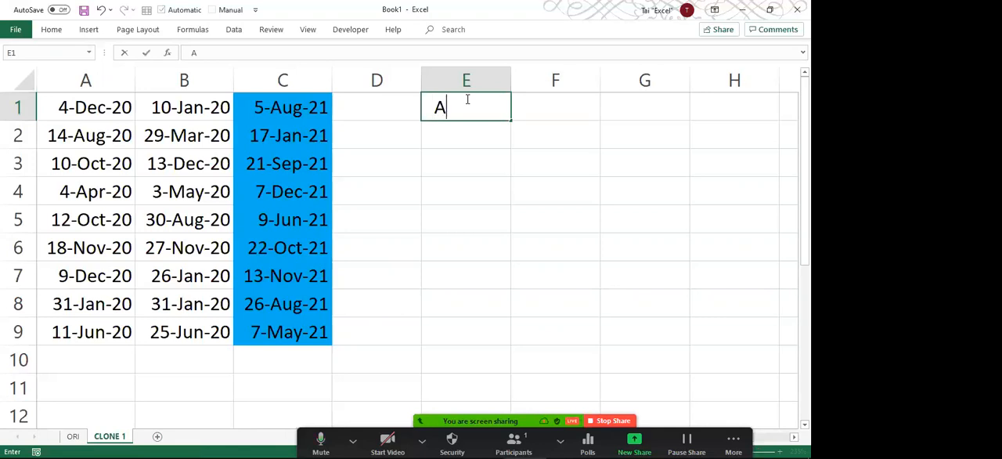
text(LPHA  ONE)
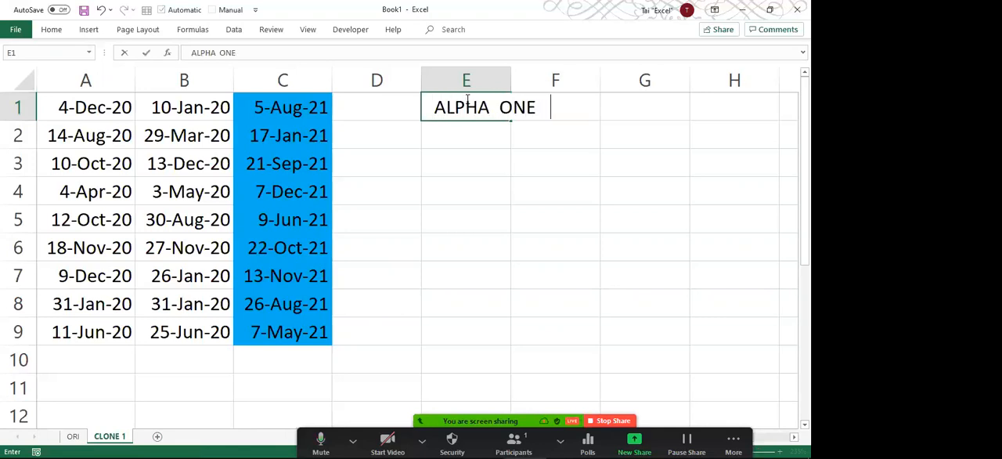
key(Return)
text(BRAVO)
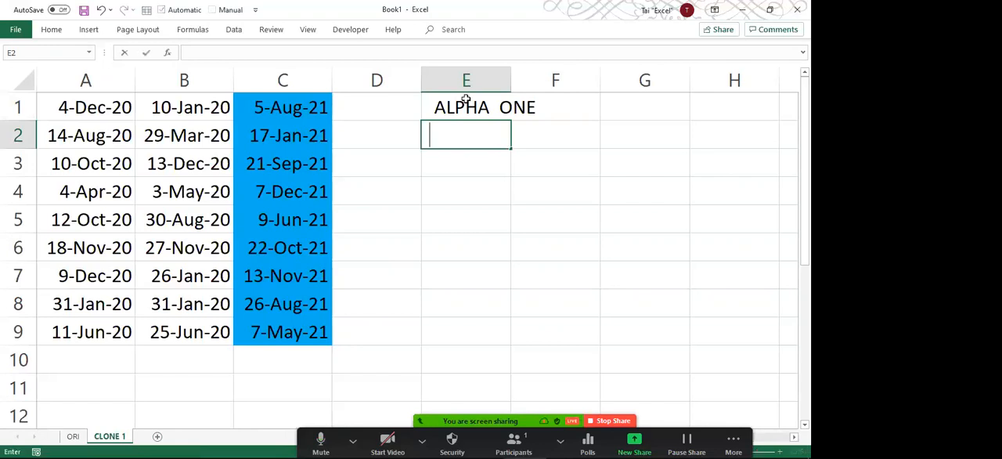
text(       ONE)
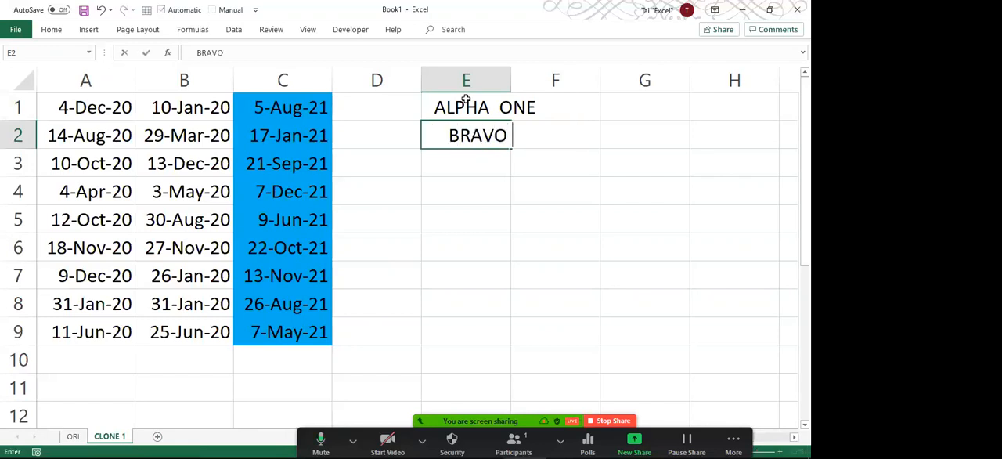
key(Return)
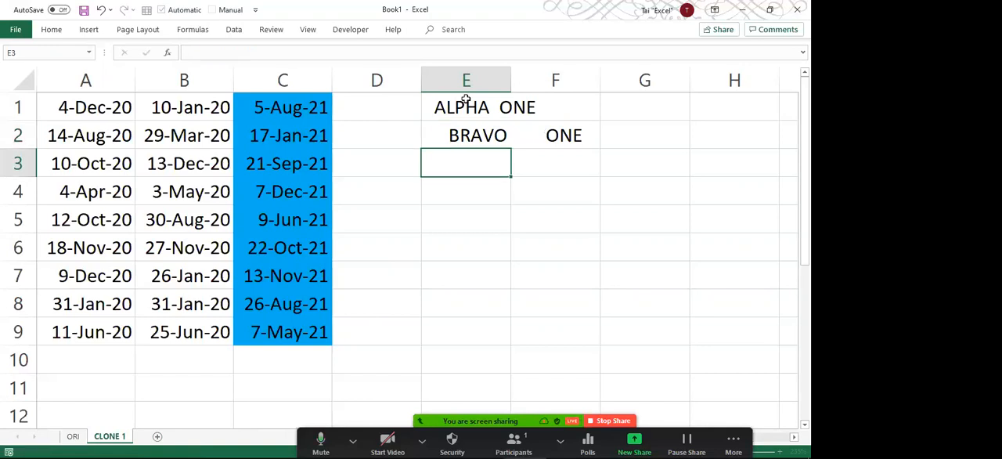
Enter CHARLIE THREE in E3 with many spaces between the words, and widen column E to about twice its width.
key(Return)
key(Up)
text(CA)
key(BackSpace)
text(HARI)
key(BackSpace)
text(LI)
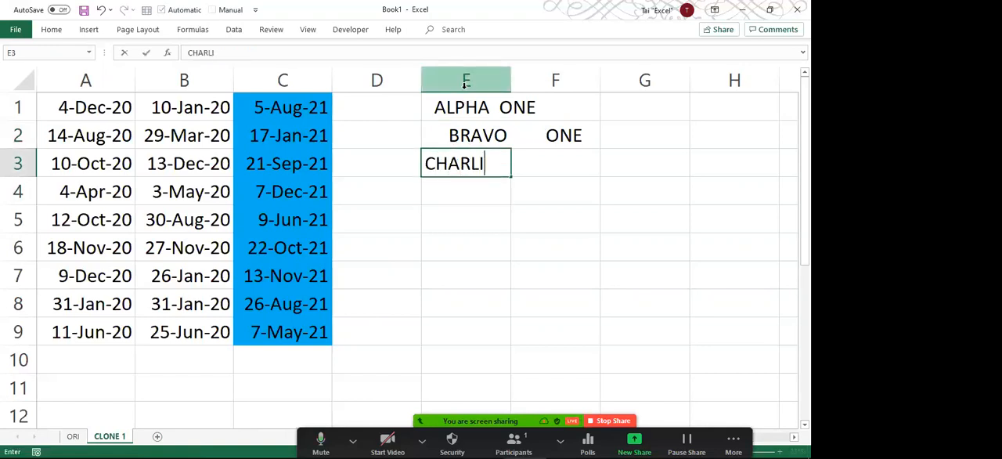
text(E             THREE)
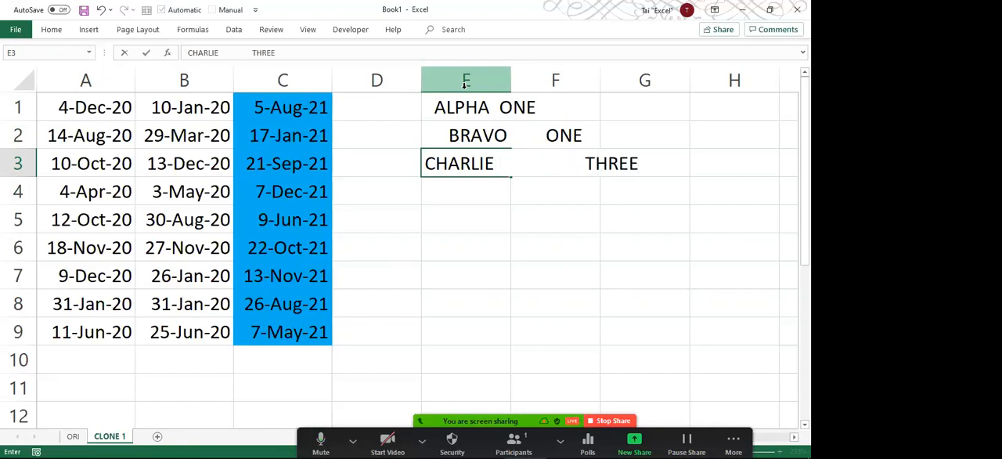
key(Return)
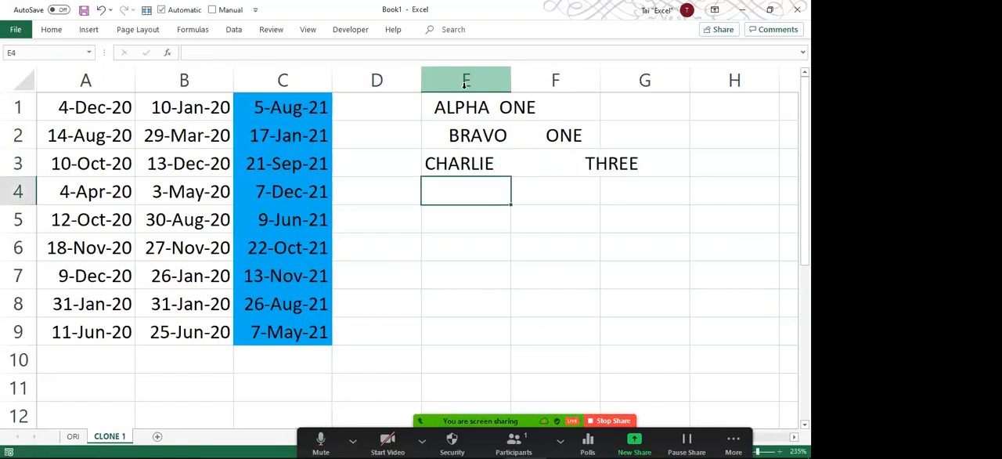
drag(510, 75, 623, 77)
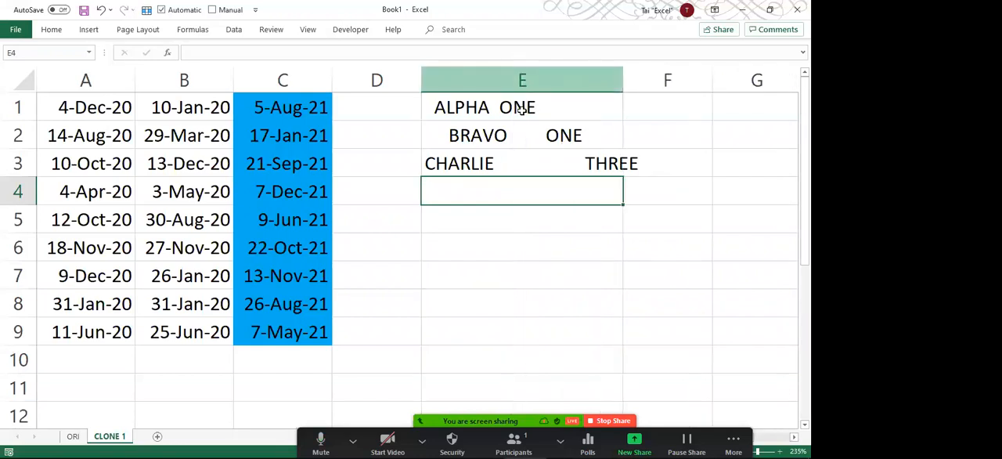
Select E1:E3, open Find and Replace for replacing, and clear the blue fill from the find format.
drag(467, 117, 460, 160)
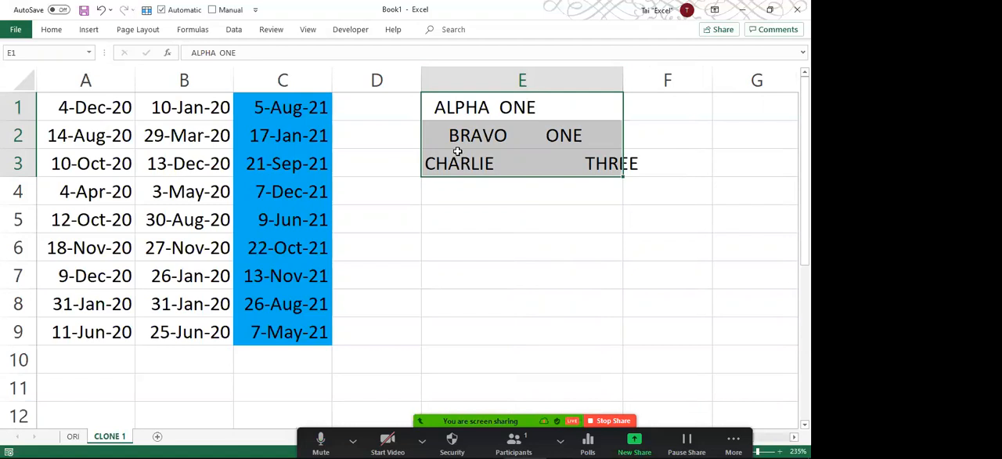
click(470, 105)
drag(469, 116, 475, 153)
click(499, 155)
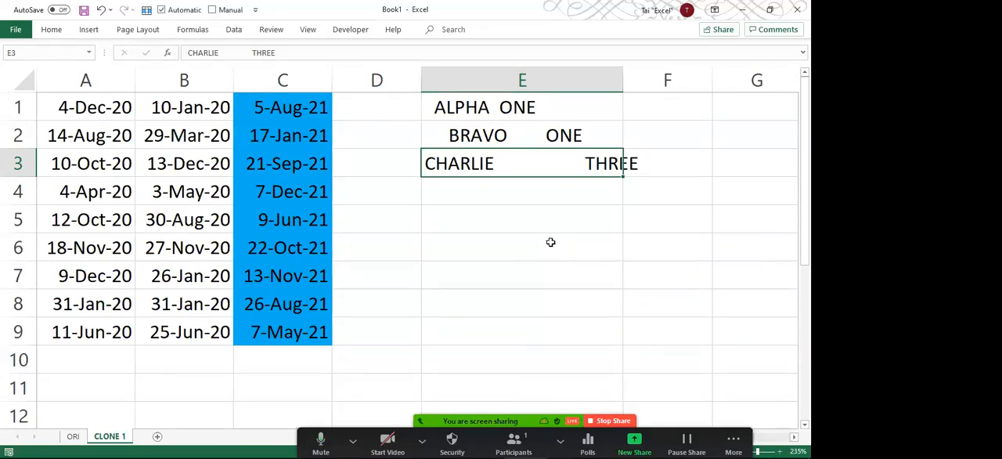
click(525, 107)
drag(524, 107, 523, 153)
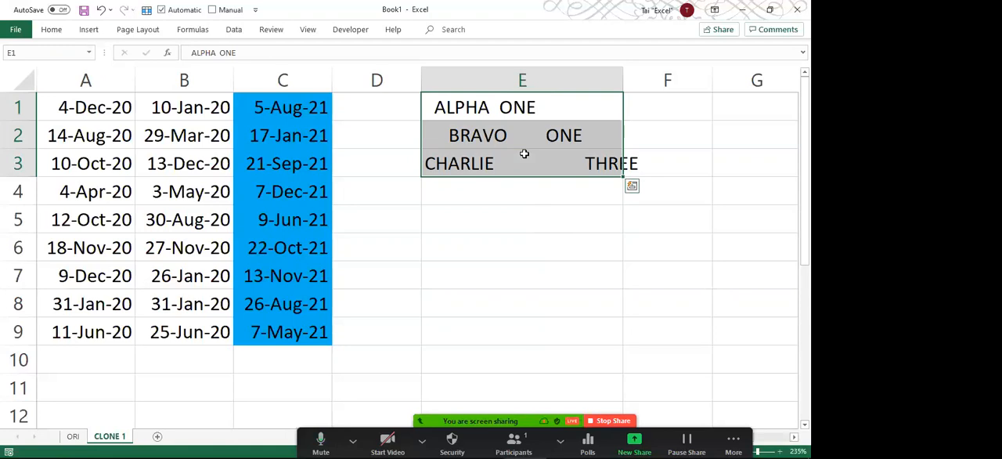
key(ctrl+h)
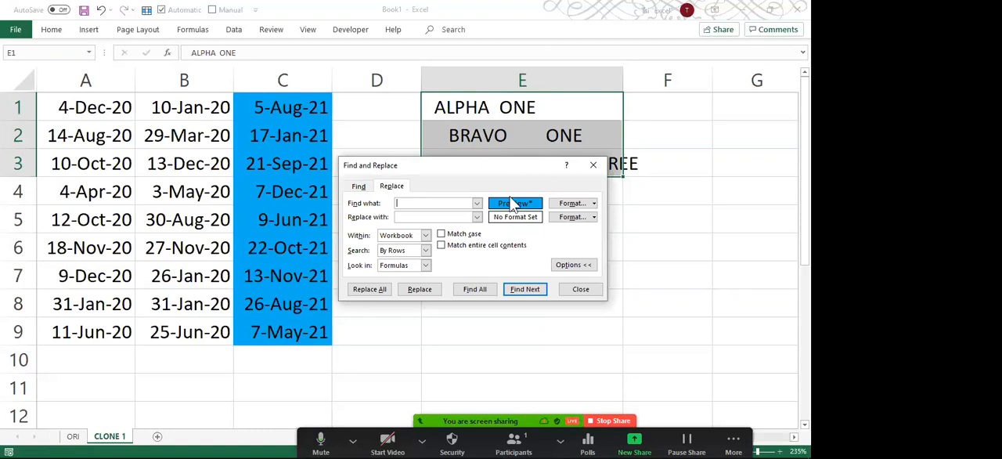
click(594, 203)
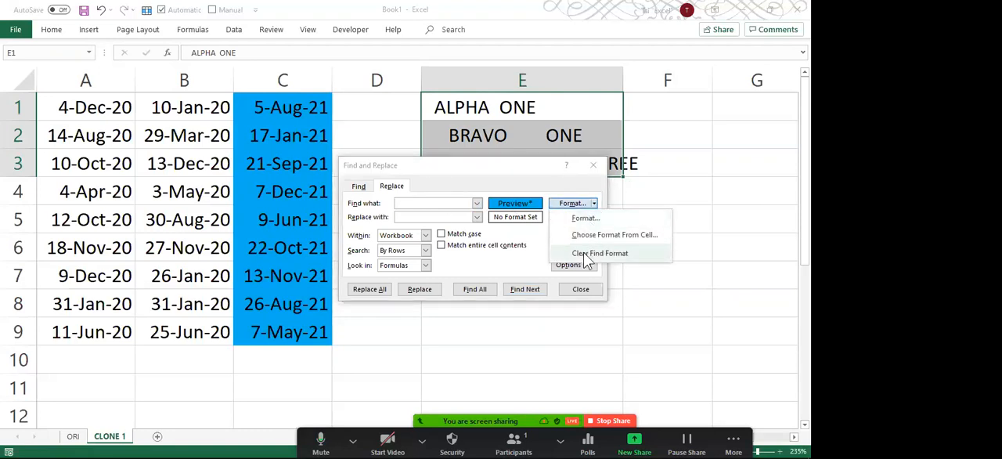
click(587, 253)
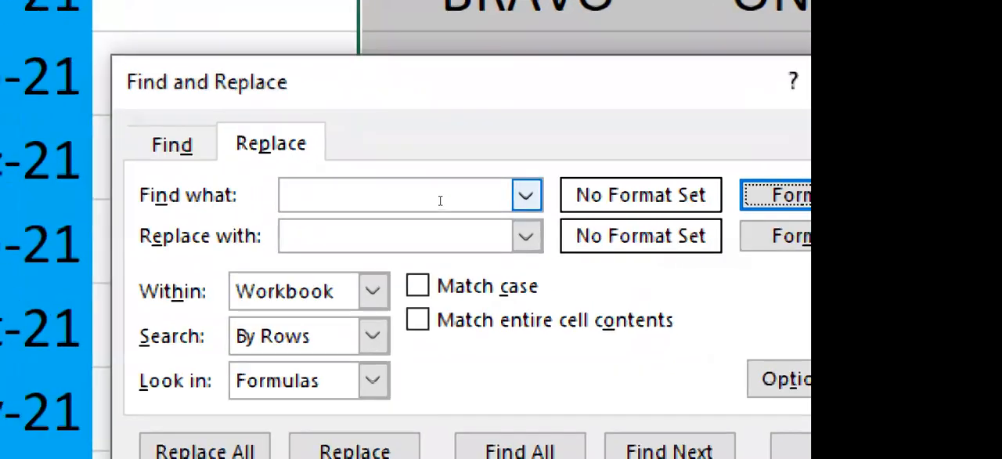
Set the find text to a single space with an empty replacement, and limit the search to Sheet.
click(440, 201)
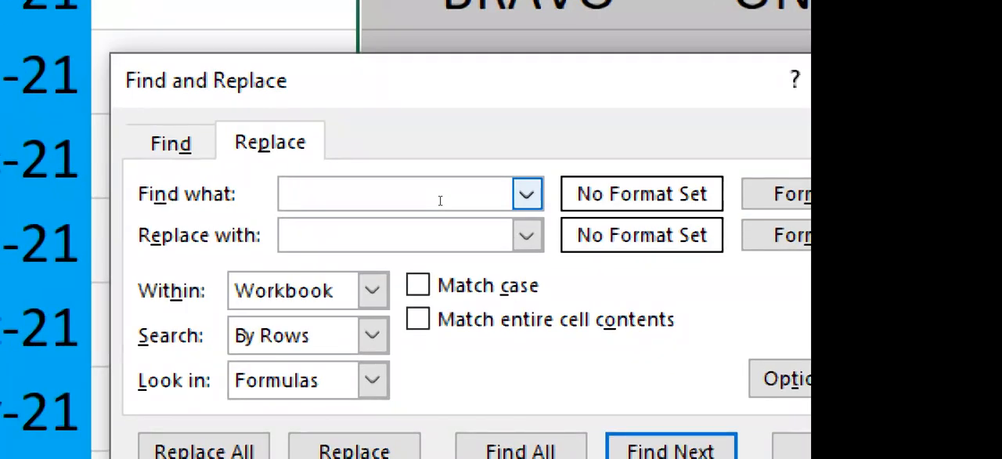
click(425, 228)
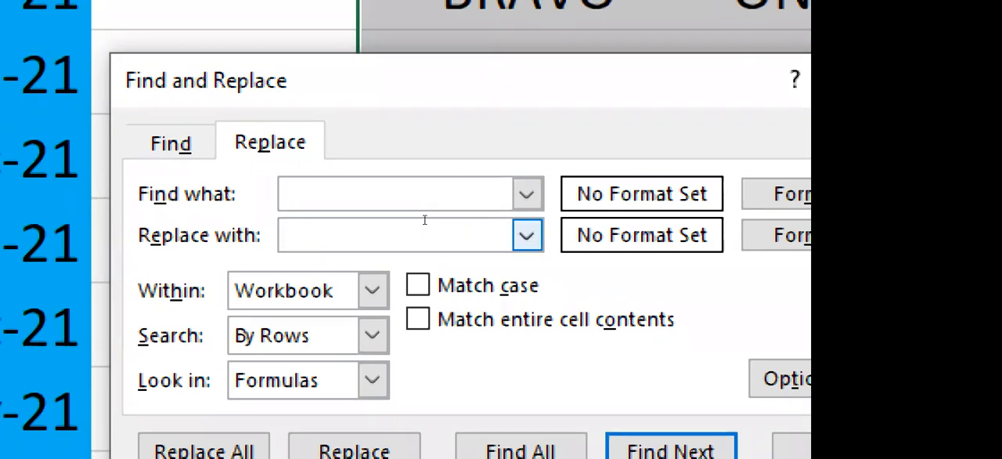
key(alt+h)
key(alt+Down)
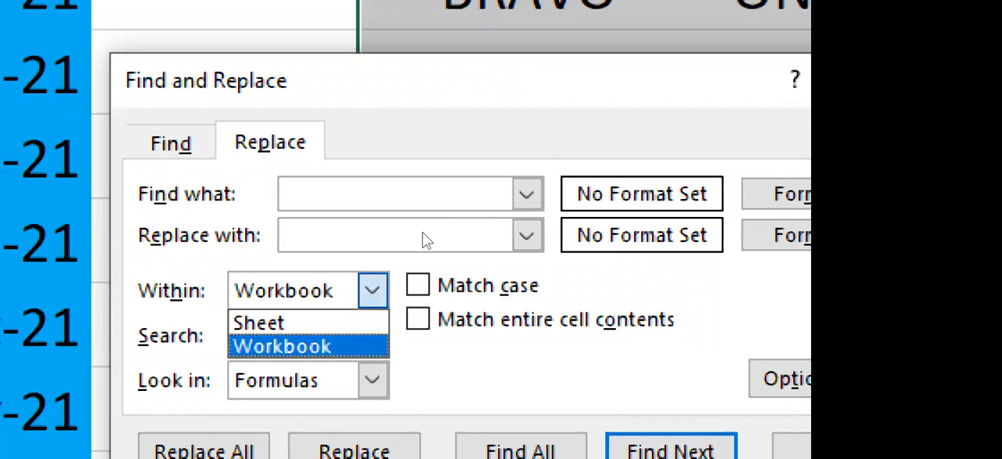
key(Up)
key(Return)
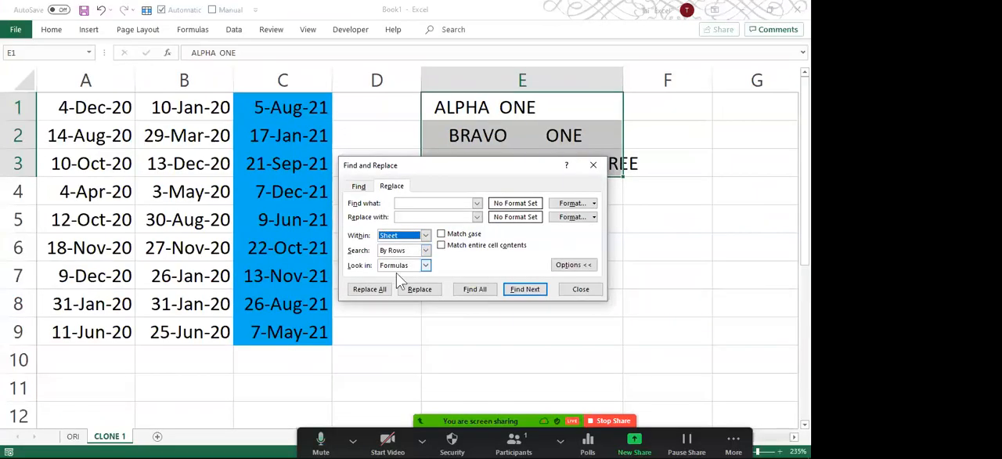
Replace all spaces in E1:E3 with nothing and close Find and Replace.
click(373, 290)
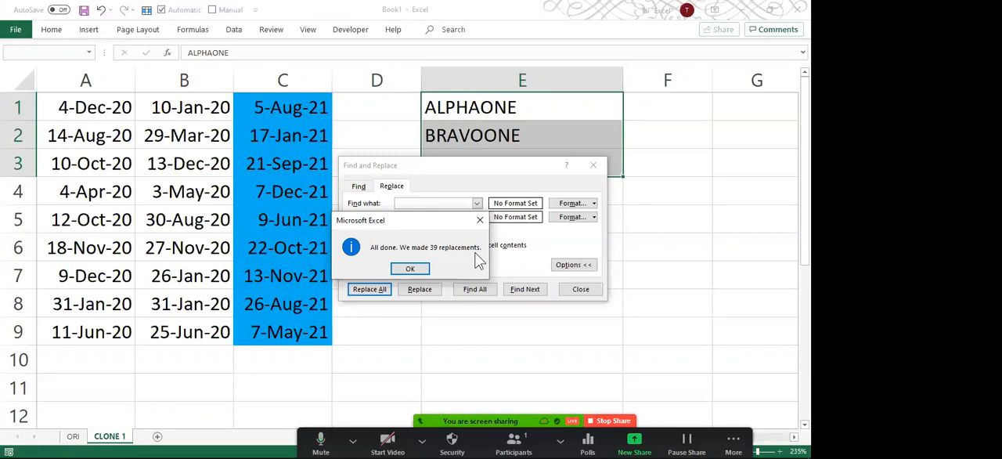
click(410, 268)
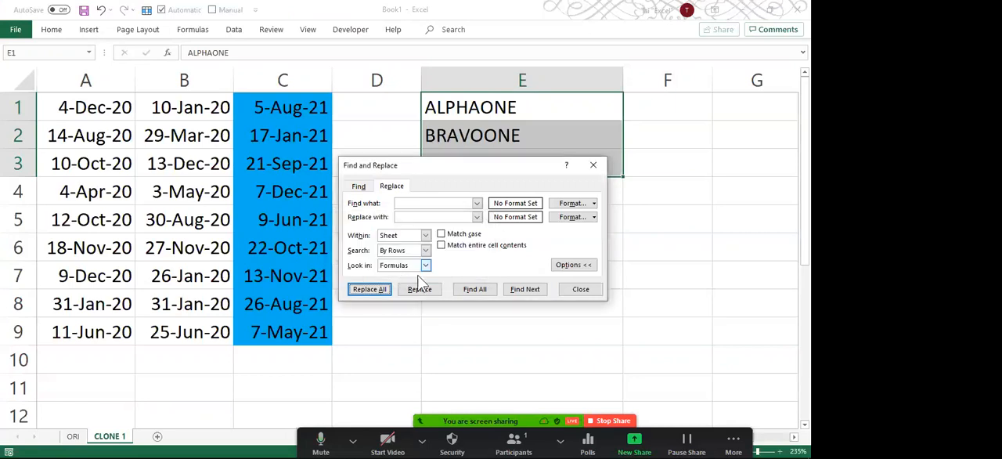
click(589, 289)
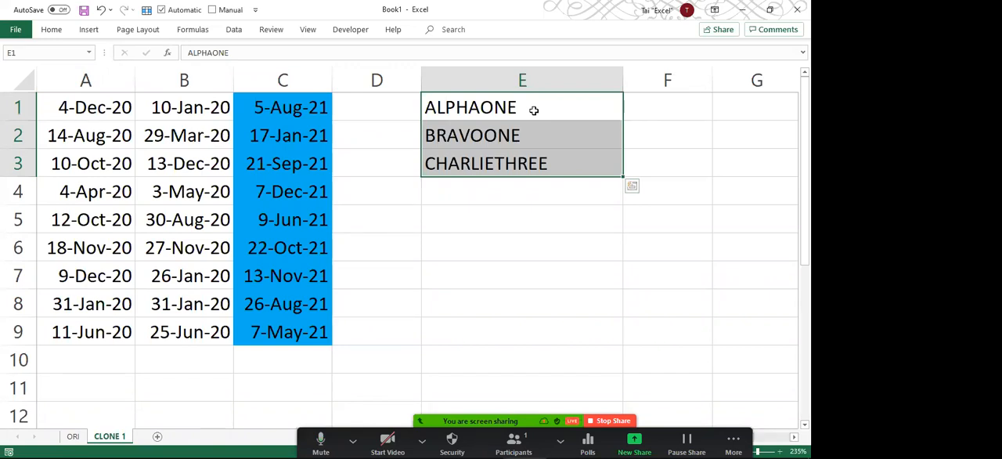
Check the text in E1 for leftover leading spaces without changing it.
double_click(533, 109)
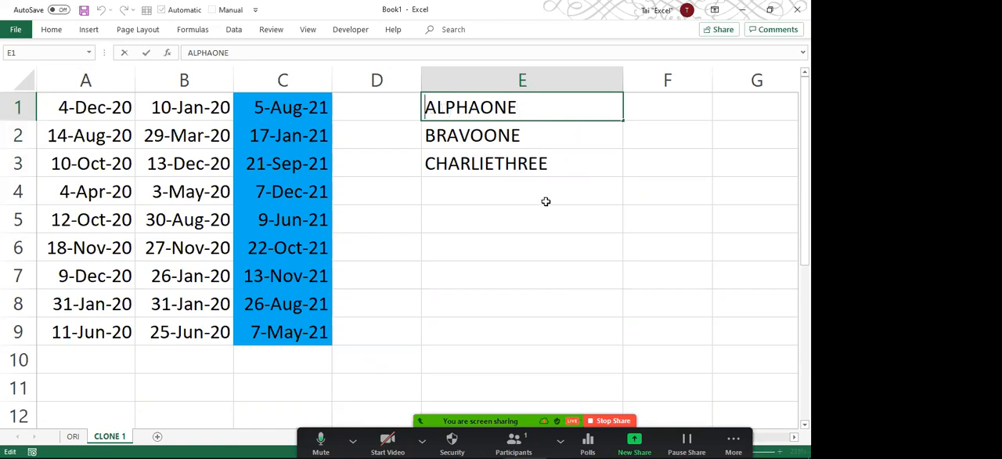
key(Escape)
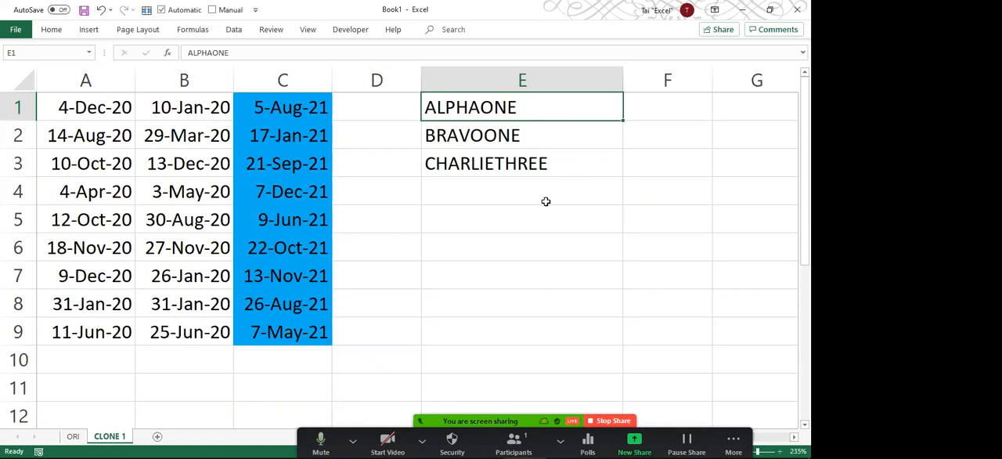
click(459, 190)
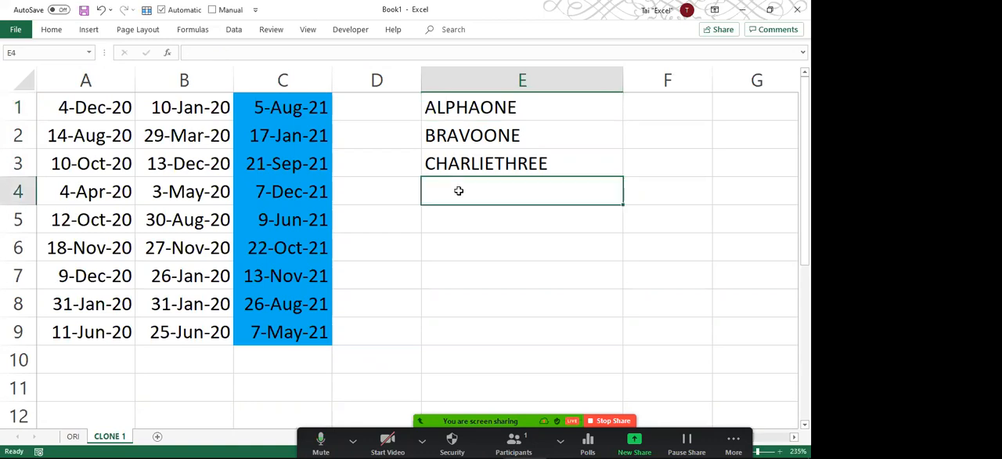
click(172, 170)
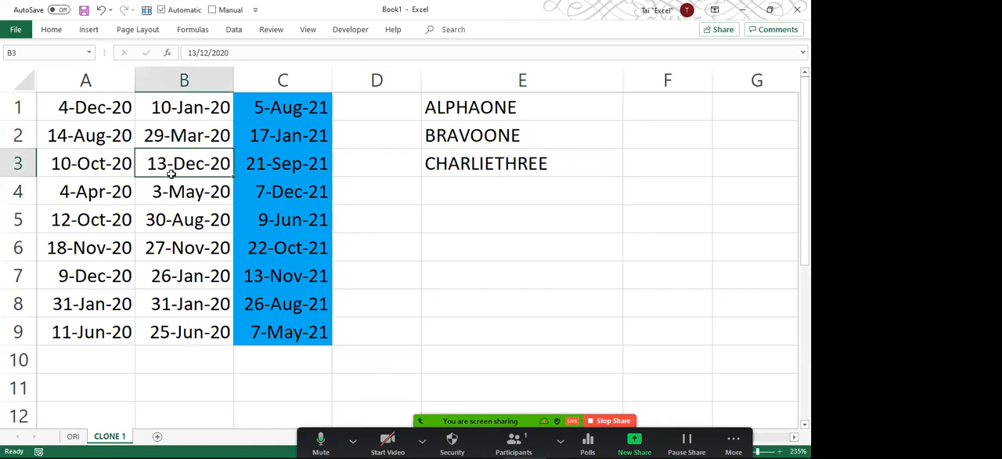
Enter 123.45 in E5, 456.31 in E6 and 465.51 in E7.
click(473, 221)
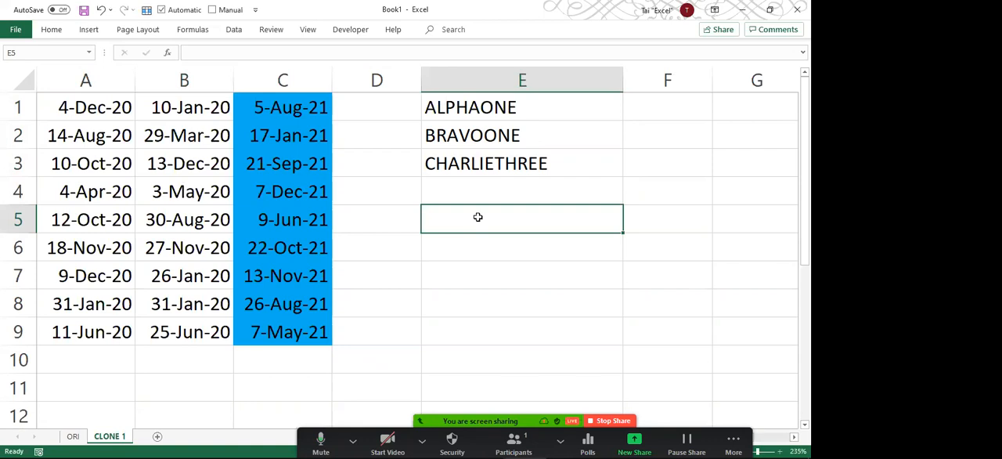
text(123)
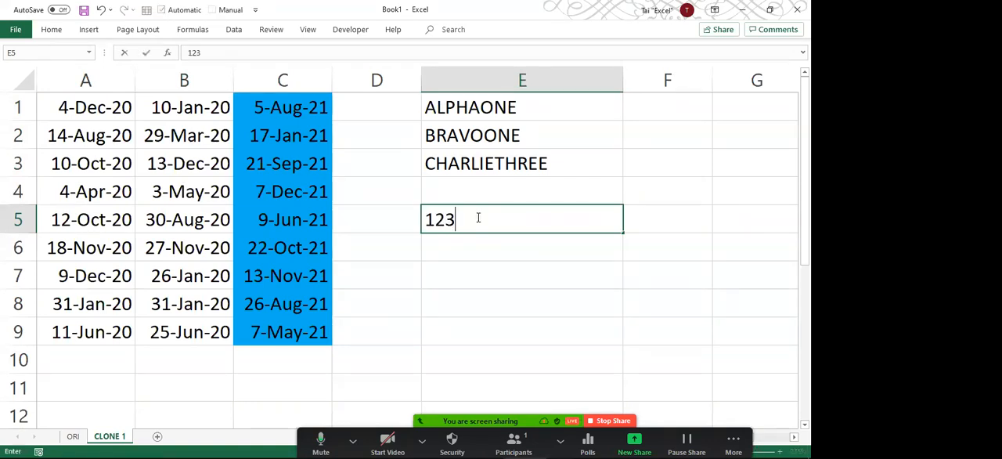
text(.45)
key(Return)
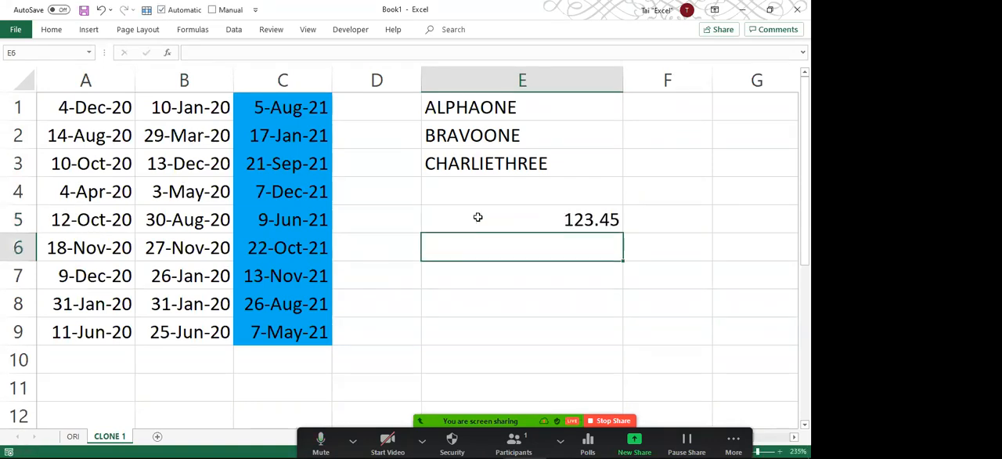
text(456.)
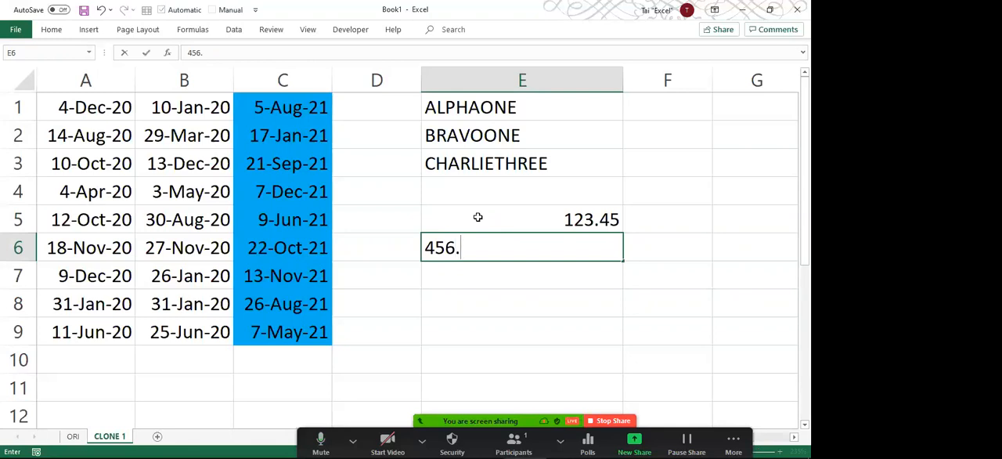
text(32)
key(BackSpace)
text(1)
key(Return)
text(465.51)
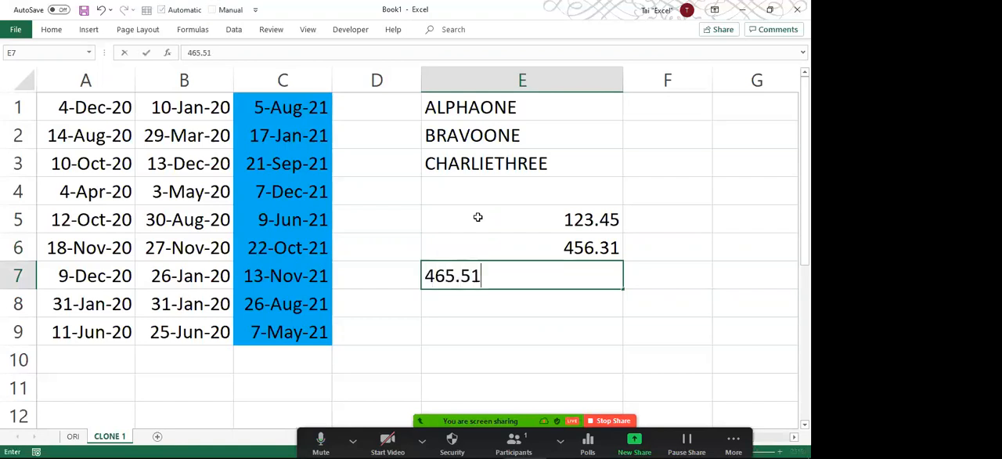
key(Return)
Try to replace all occurrences of a space followed by 4 with 6 in the numbers in E5:E7.
drag(523, 219, 523, 274)
click(550, 274)
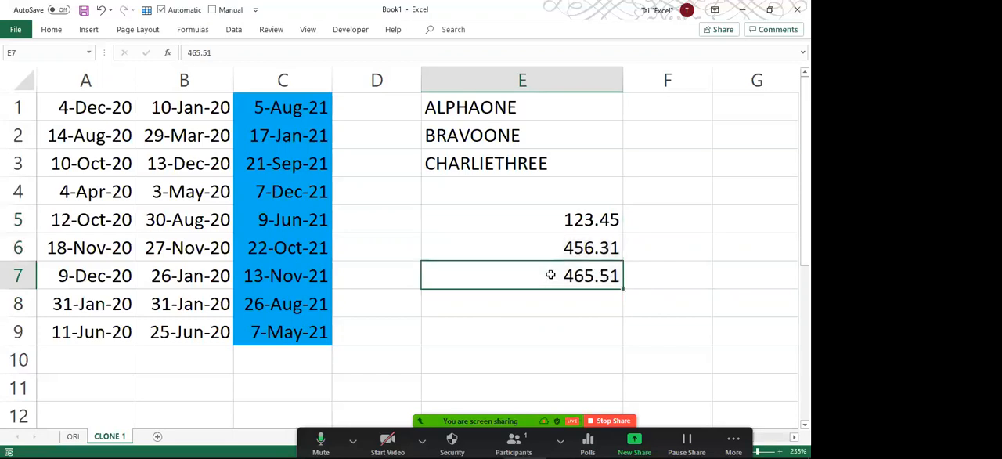
drag(528, 223, 527, 278)
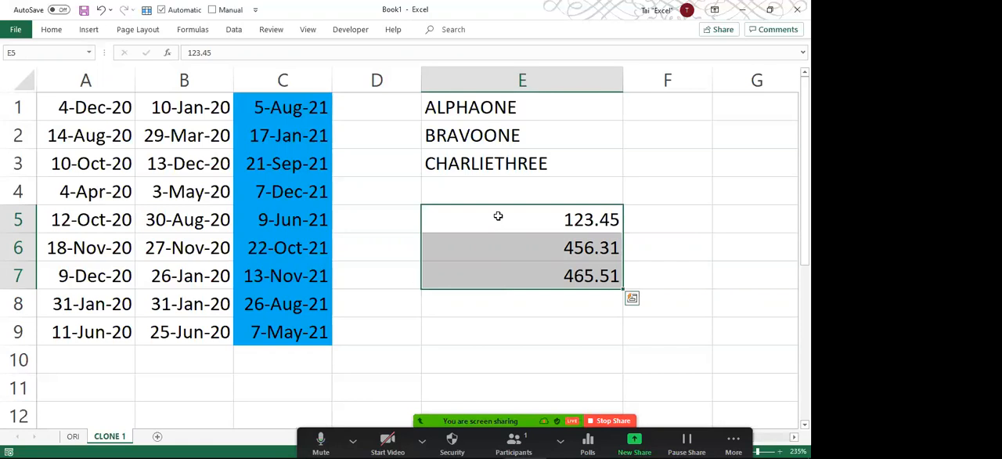
drag(498, 216, 494, 263)
key(ctrl+h)
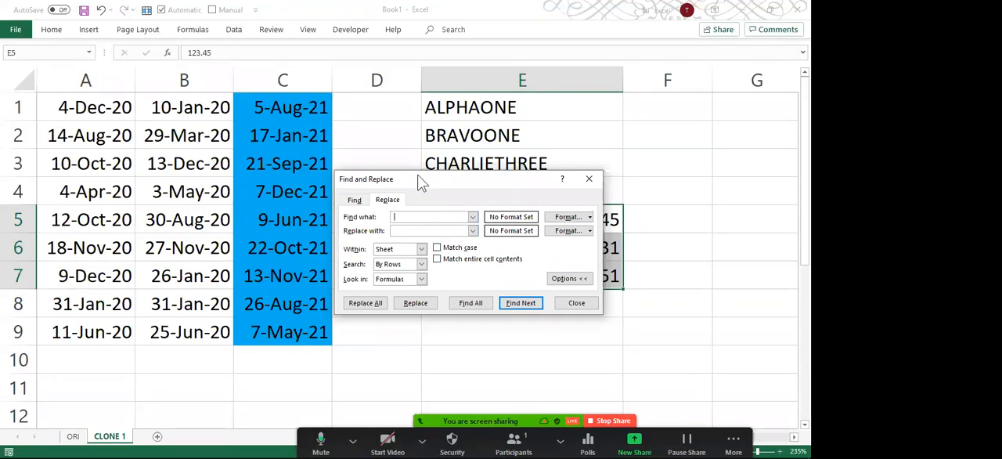
drag(418, 178, 359, 61)
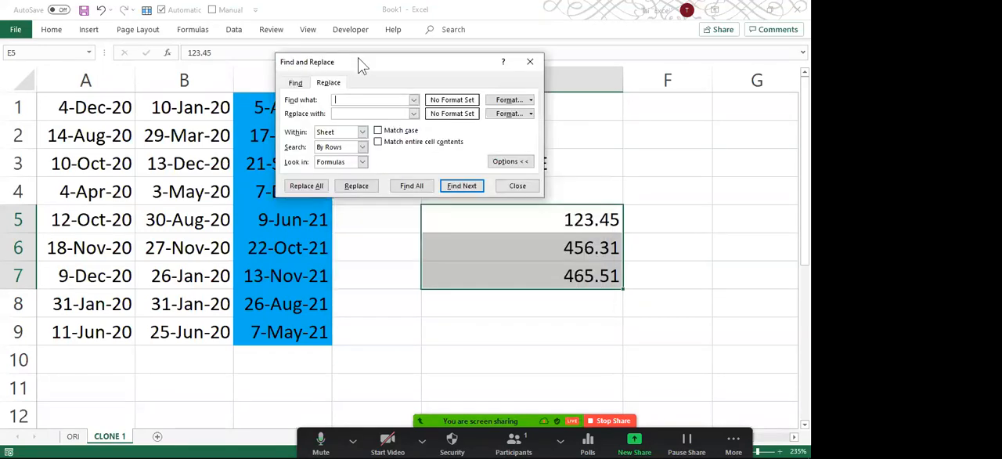
click(360, 115)
text(6)
click(308, 188)
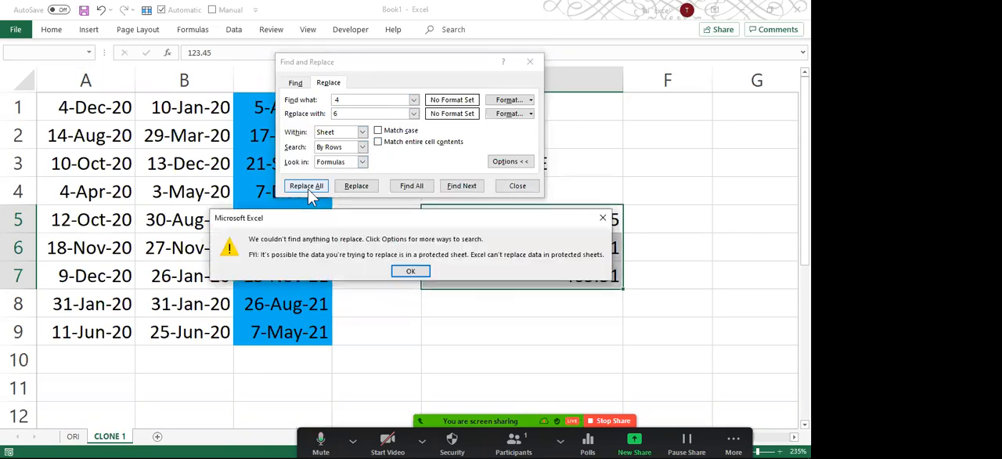
click(411, 272)
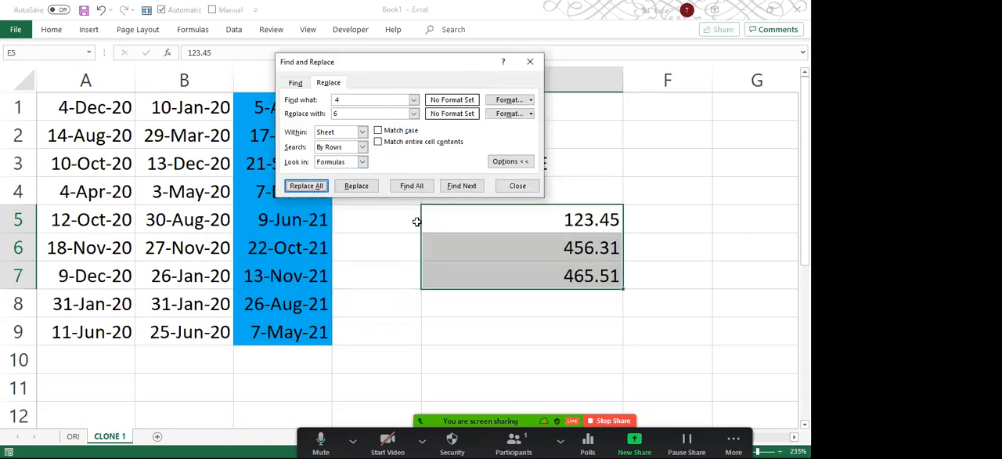
Remove the space before 4 in the find text and replace every 4 in E5:E7 with 6.
click(373, 102)
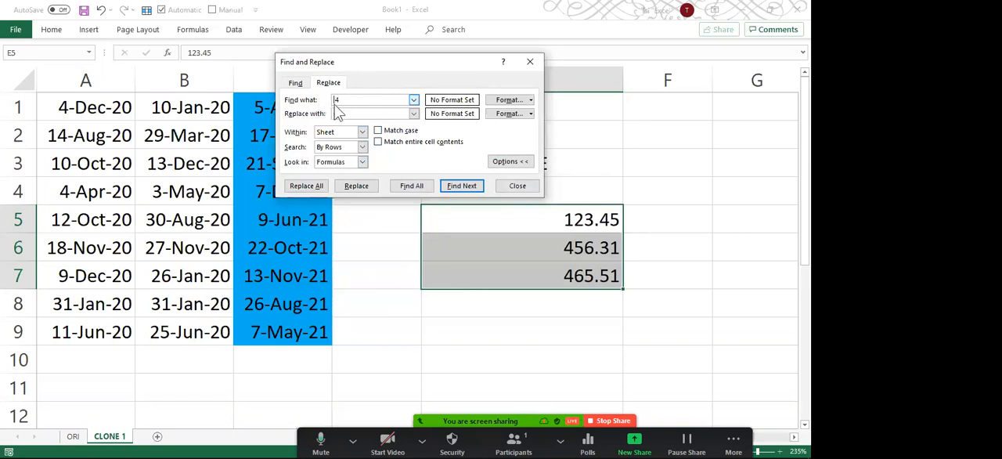
click(306, 185)
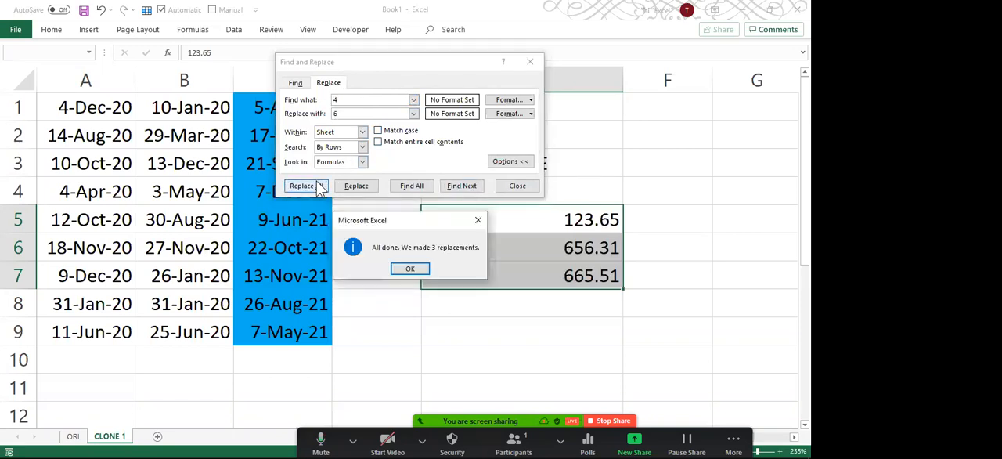
click(406, 270)
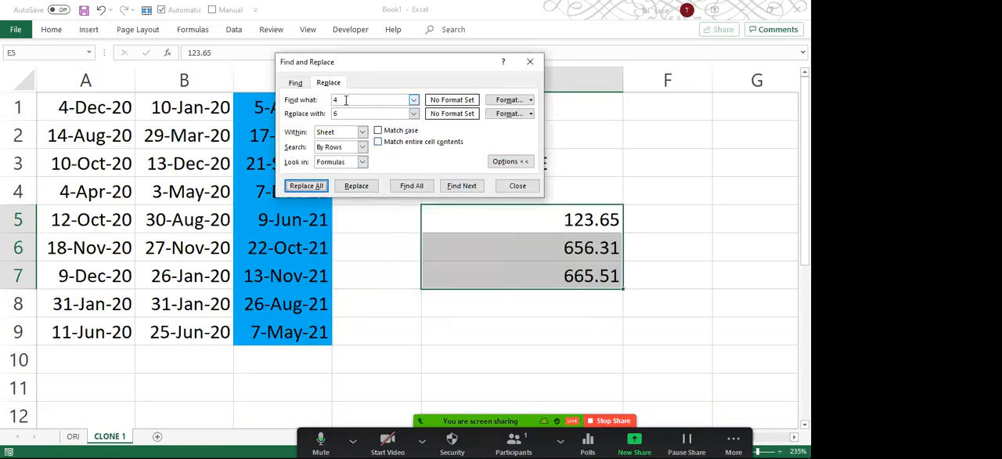
drag(344, 100, 335, 100)
click(335, 100)
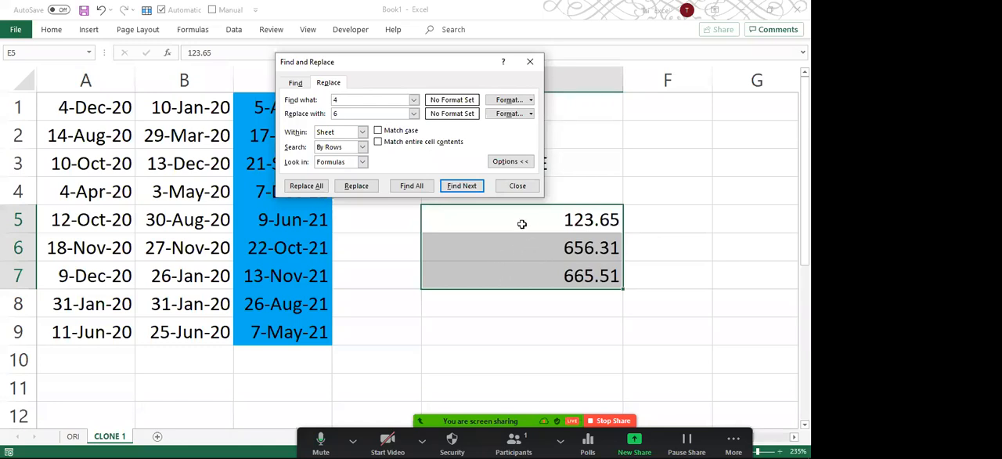
click(516, 190)
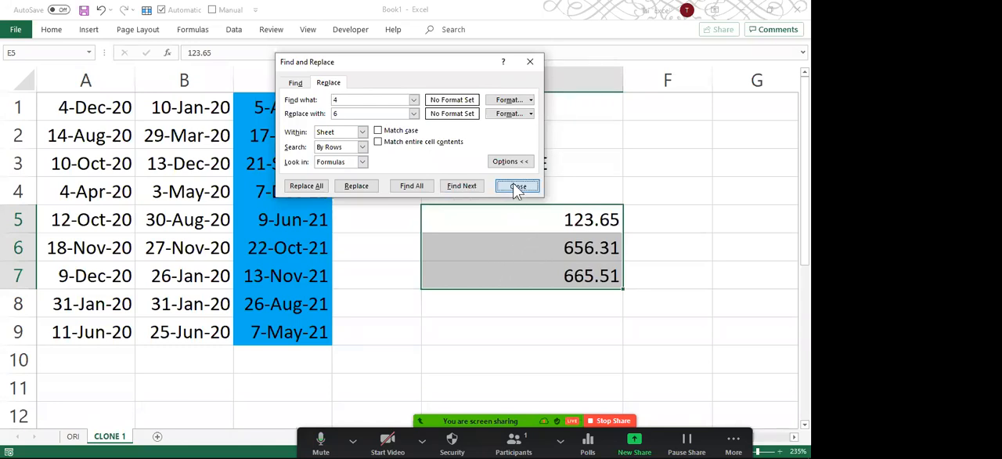
click(397, 213)
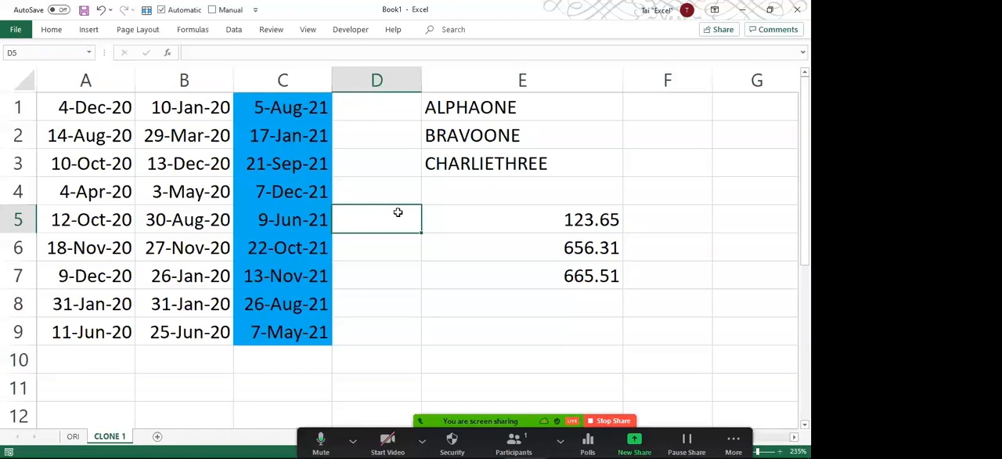
Delete column C with the blue-filled dates, and delete all remaining cells on the CLONE 1 sheet.
click(271, 74)
key(ctrl+minus)
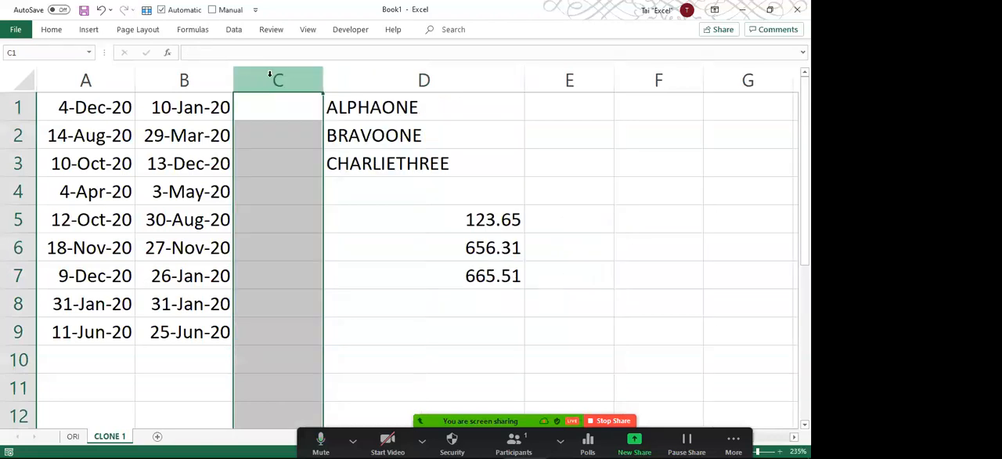
click(166, 78)
click(26, 79)
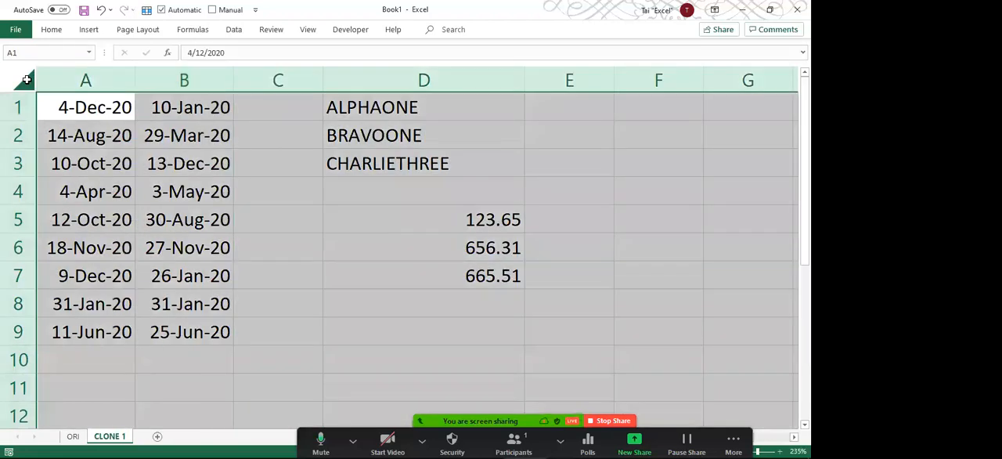
key(ctrl+minus)
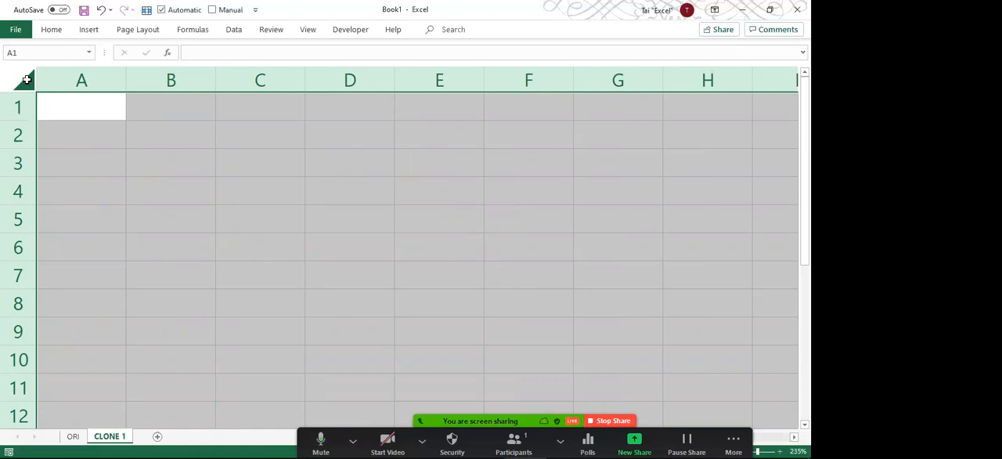
Enter the headers PRODUCT, QTY, AMOUNT and DATE in cells A1 to D1.
click(65, 108)
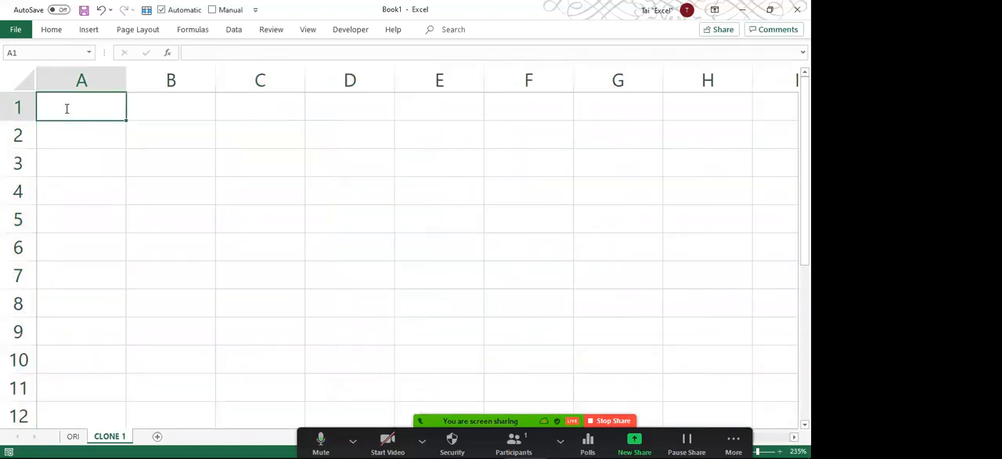
text(PRODUCT)
key(Tab)
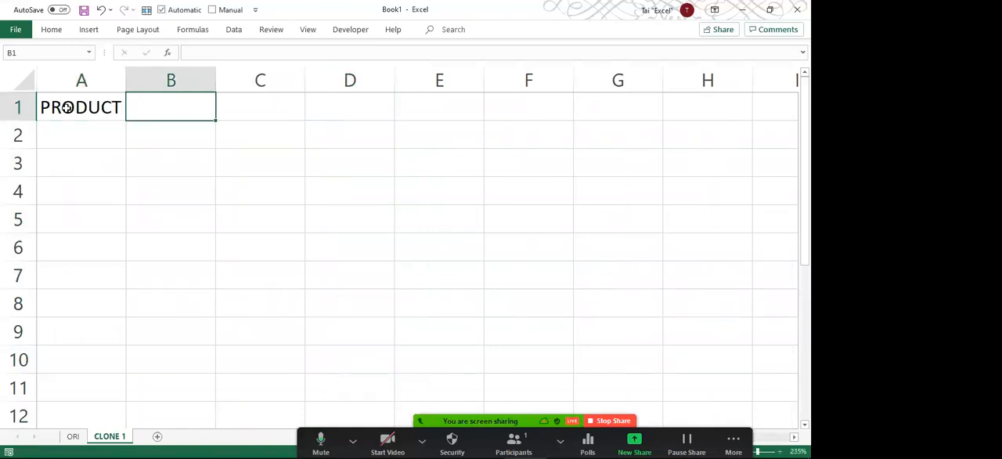
text(P)
key(BackSpace)
text(QTY)
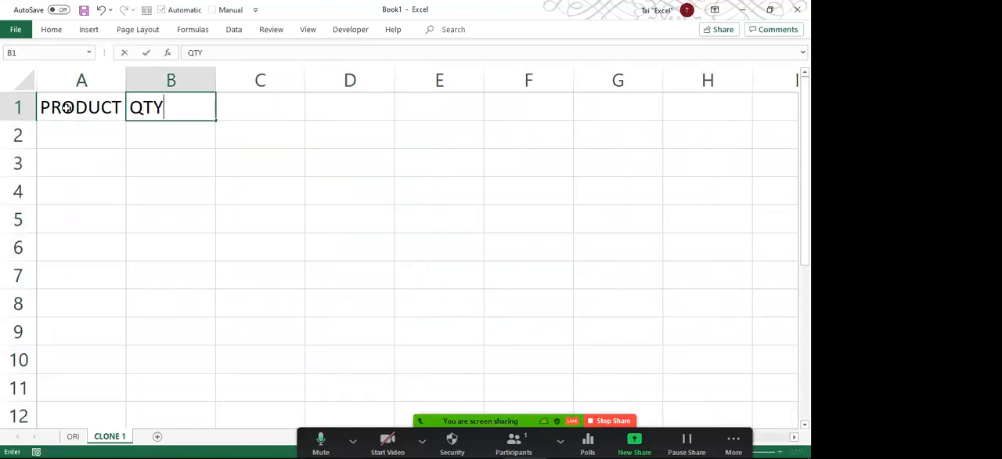
key(Tab)
text(AMOUNT)
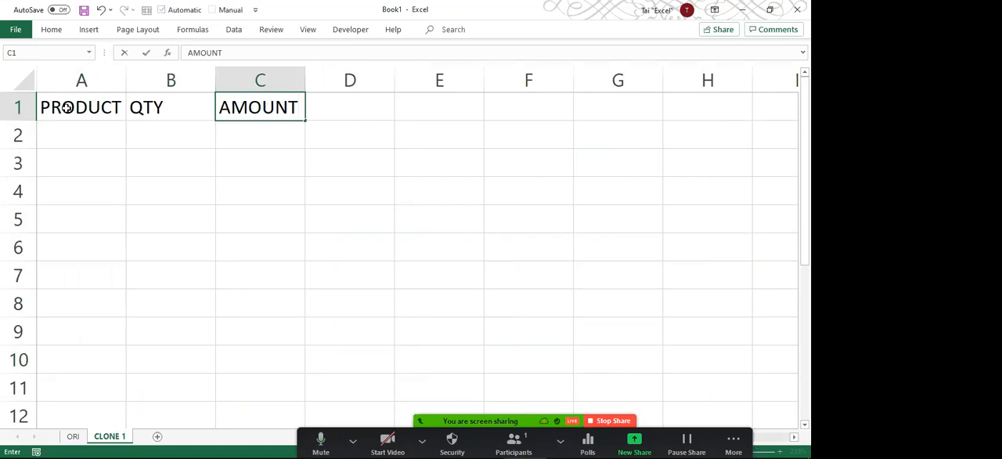
key(Tab)
text(DATE)
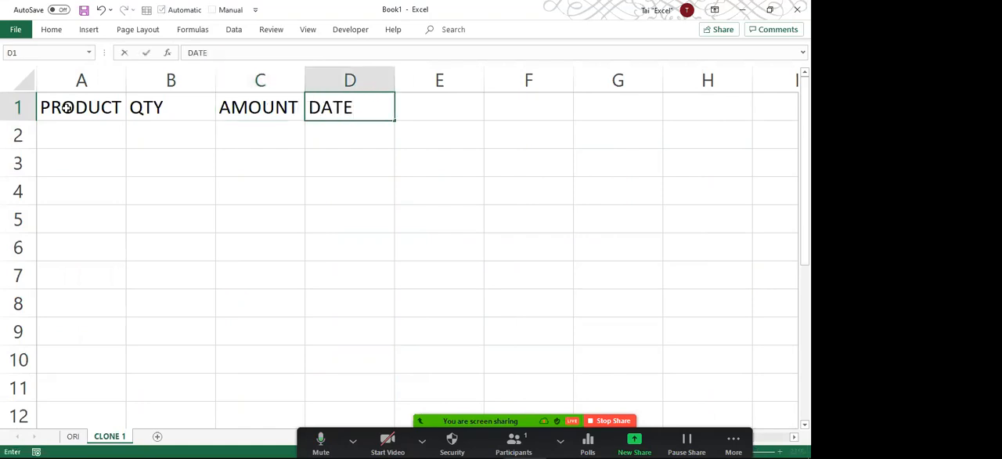
key(Return)
Move the DATE header to B1, between PRODUCT and QTY, shifting QTY and AMOUNT one column over.
key(Up)
key(ctrl+c)
key(Left)
key(Left)
key(ctrl+shift+equal)
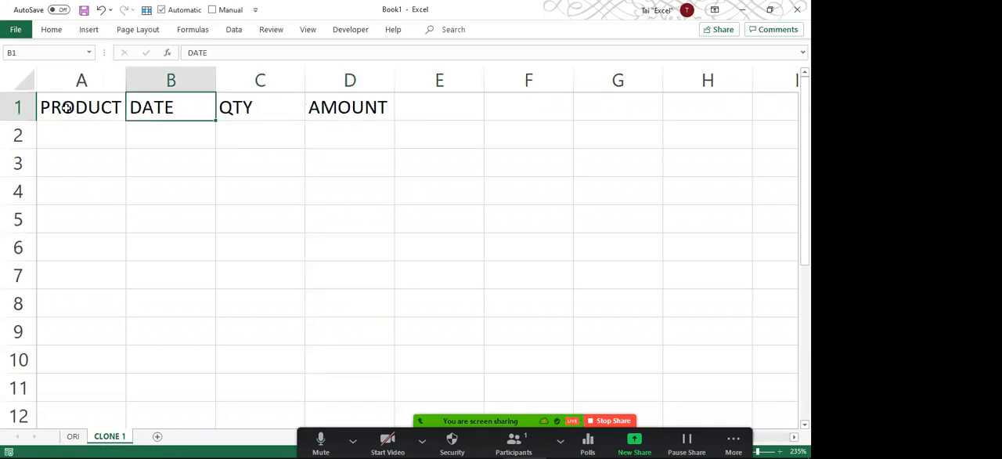
Enter the products ALPHA, BRAVO and CHARLIE in cells A2 to A4.
key(Left)
key(Down)
text(ALPHA)
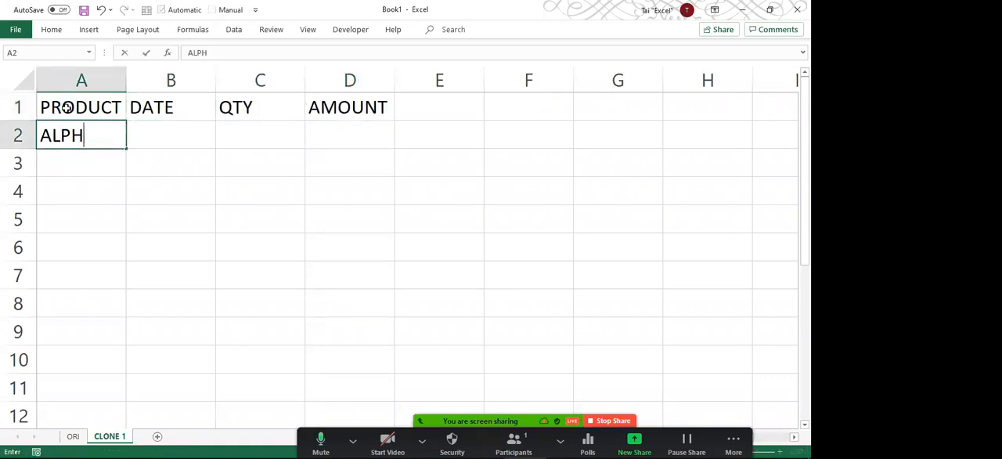
key(Return)
text(BRAO)
key(BackSpace)
text(VO)
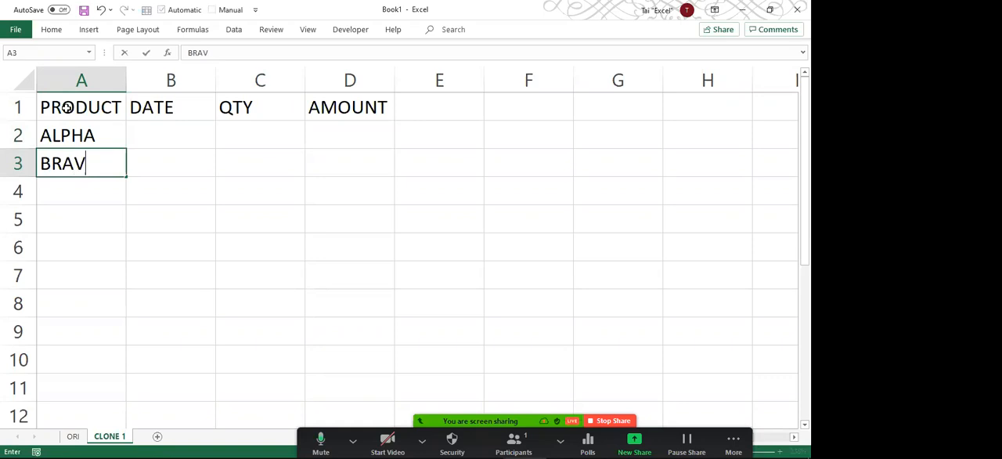
key(Return)
text(CHARLIE)
key(Return)
Enter the products DELTA, ECHO, FOXTROT and GOFT in cells A5 to A8.
text(ECHO)
key(BackSpace)
key(BackSpace)
key(BackSpace)
key(BackSpace)
text(DELTA)
key(Return)
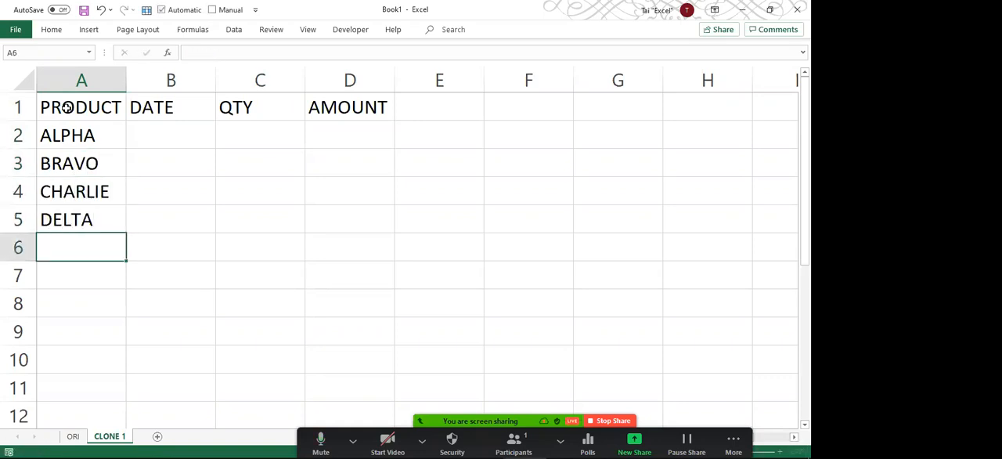
text(ECHO)
key(Return)
text(FOXTROT)
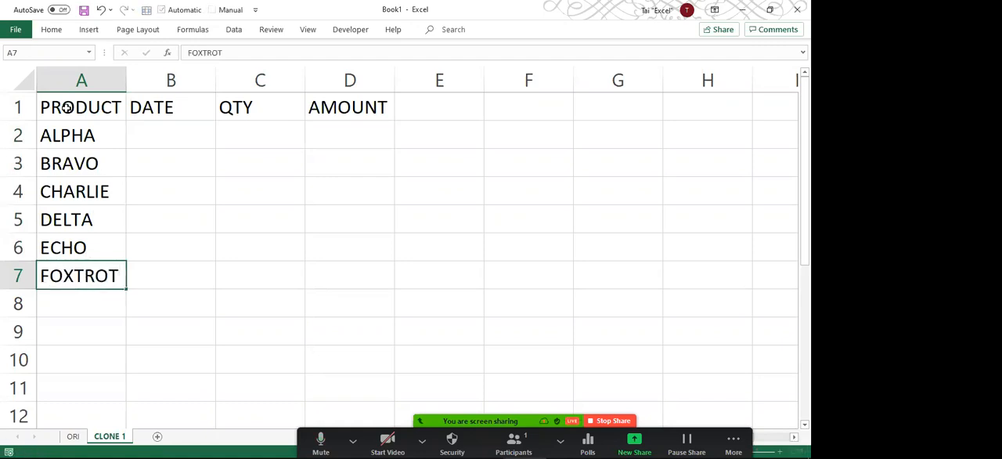
key(Return)
text(GOFT)
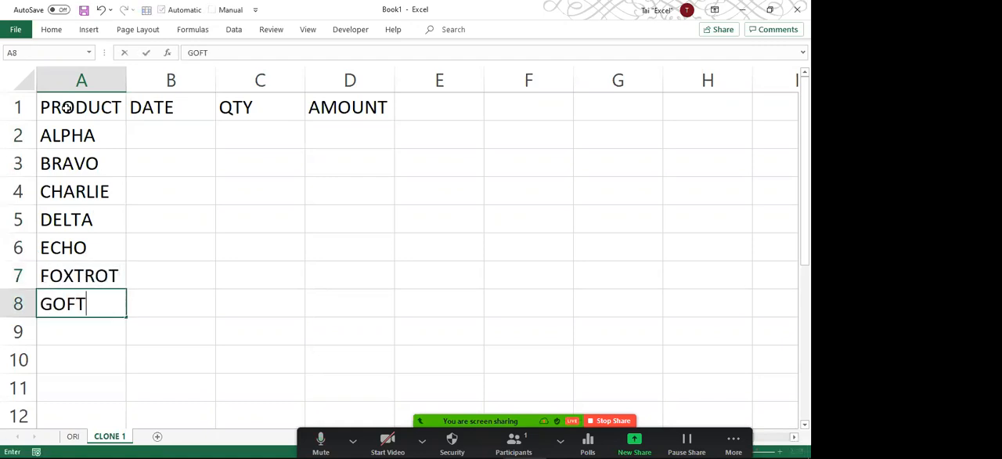
key(Return)
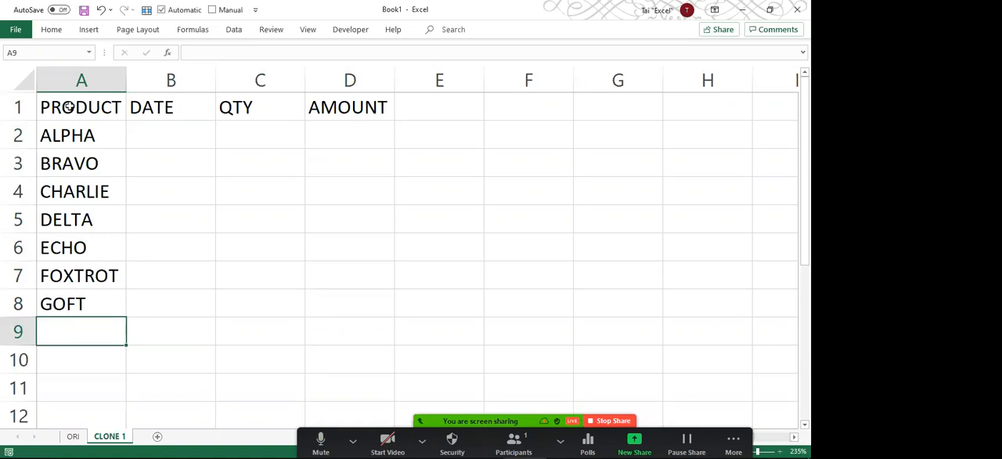
Enter the current date, 11/8/2020, in B2 and fill consecutive dates down to B8.
click(151, 130)
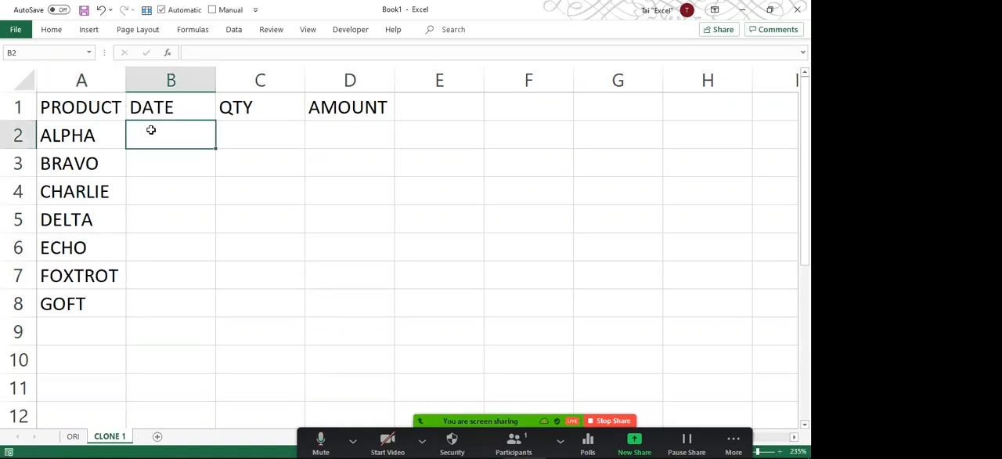
key(ctrl+semicolon)
key(Return)
click(151, 130)
drag(222, 148, 217, 305)
Enter quantities 10 and 20 in C2 and C3 and fill the series down to C8.
click(278, 125)
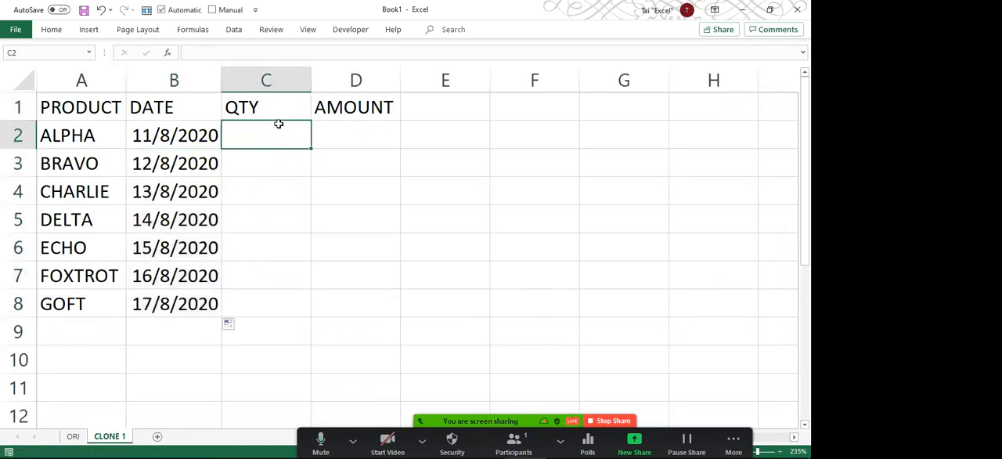
text(10)
key(Return)
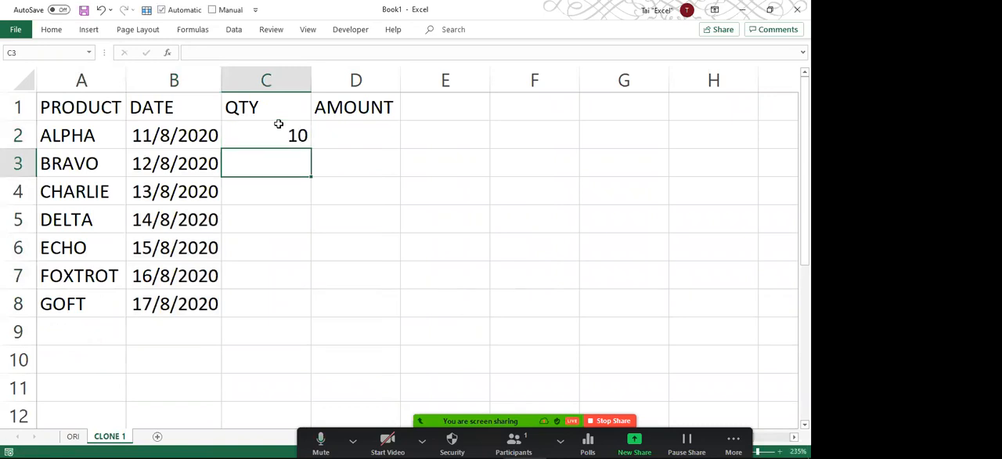
text(20)
click(278, 125)
key(shift+Down)
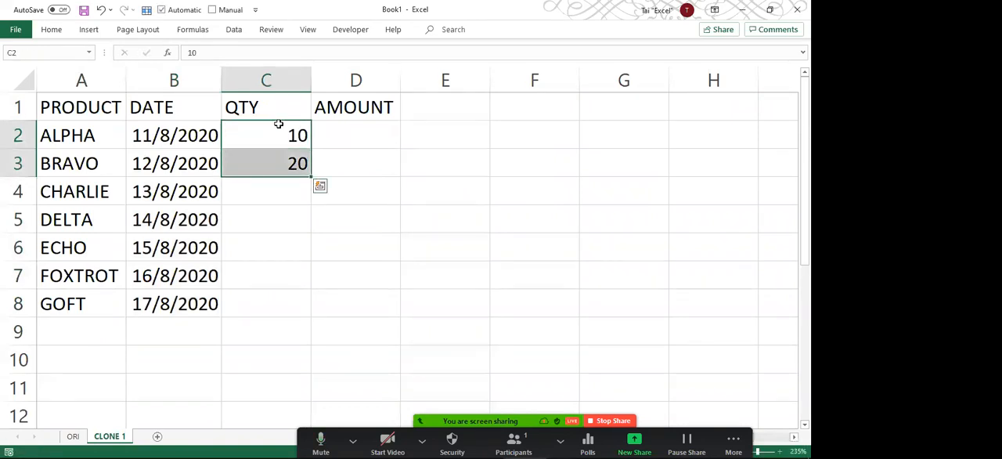
drag(311, 177, 311, 313)
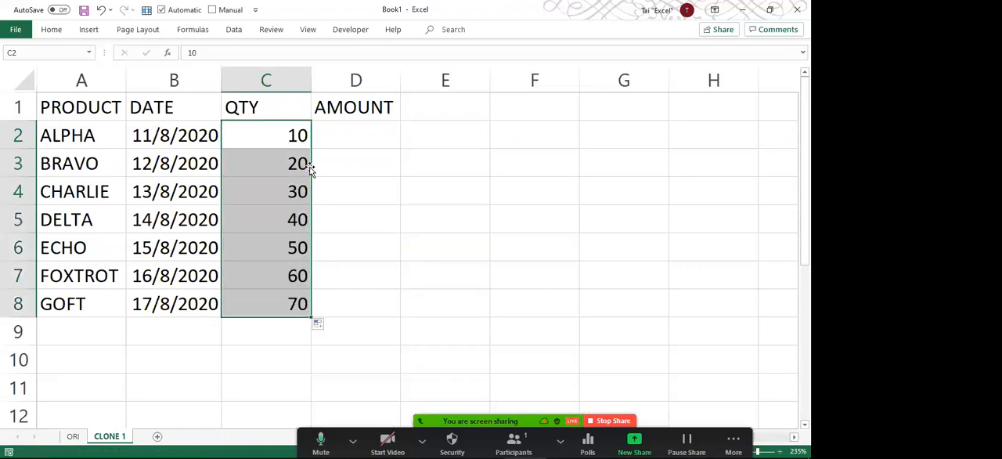
Fill D2:D8 with the formula =C2*55.55 and widen the AMOUNT column.
drag(329, 139, 336, 281)
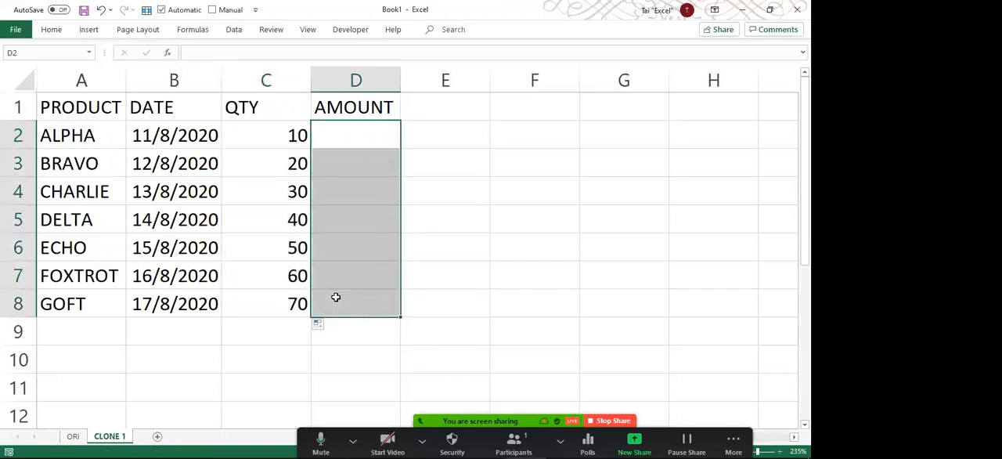
text(=C2*)
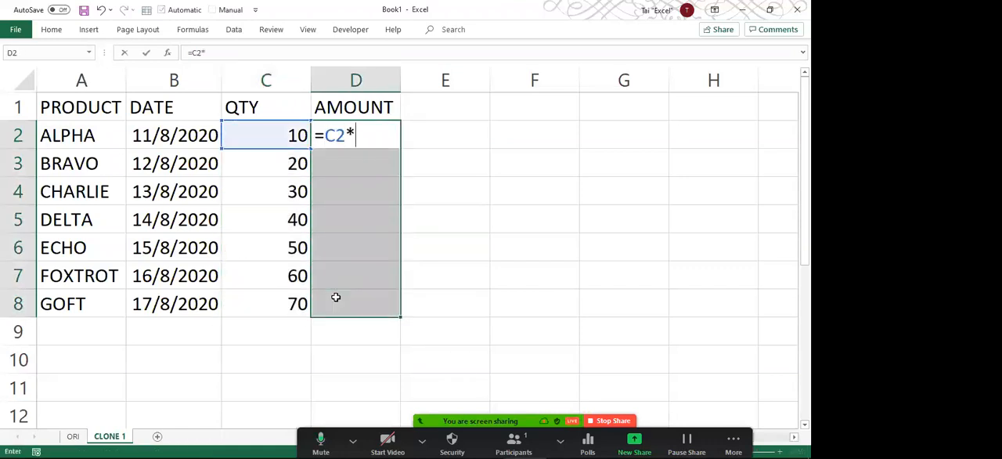
text(55.5)
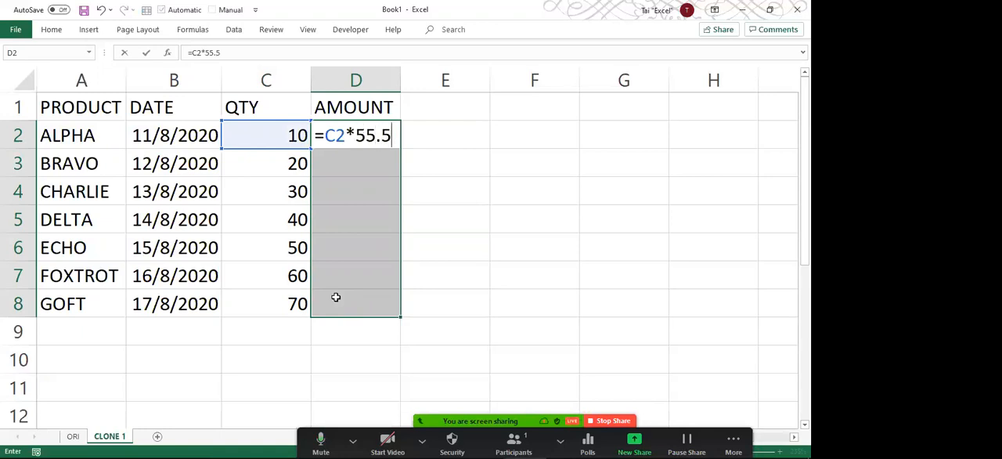
text(5)
key(ctrl+Return)
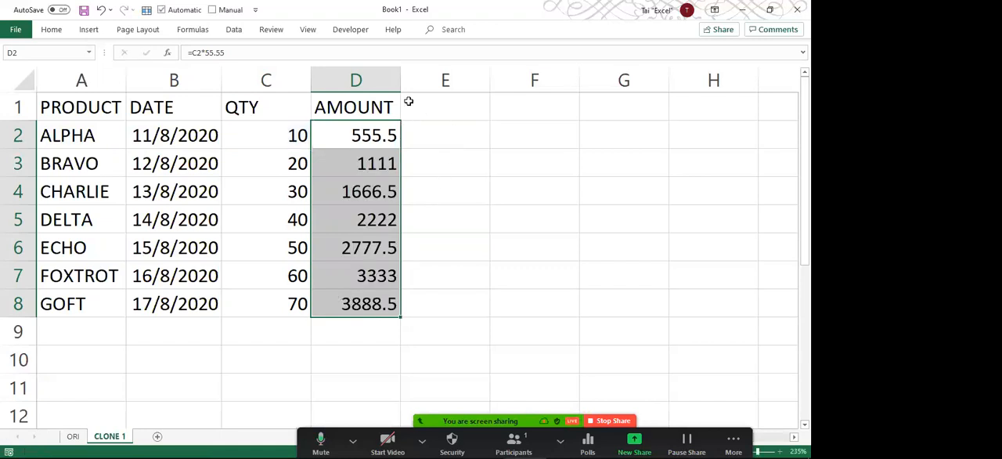
drag(400, 79, 440, 77)
Compare the typed product and date entries with the formulas in the AMOUNT column.
click(361, 172)
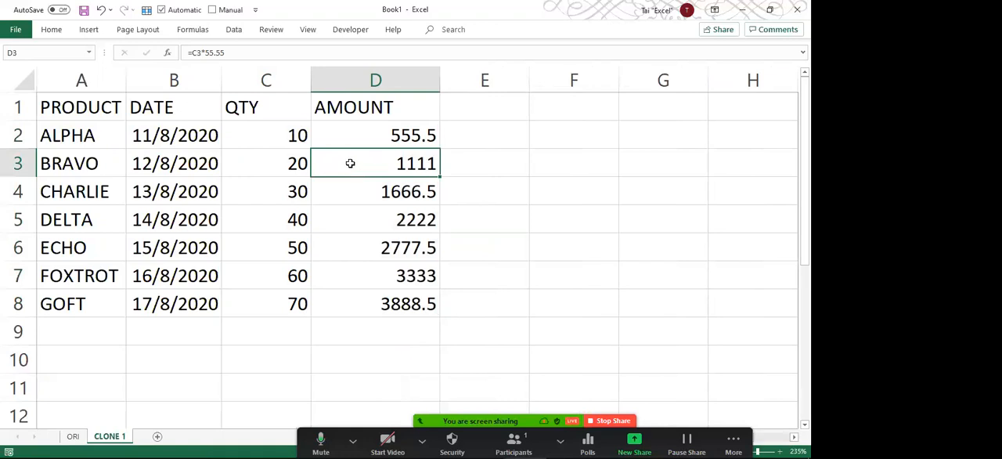
click(188, 138)
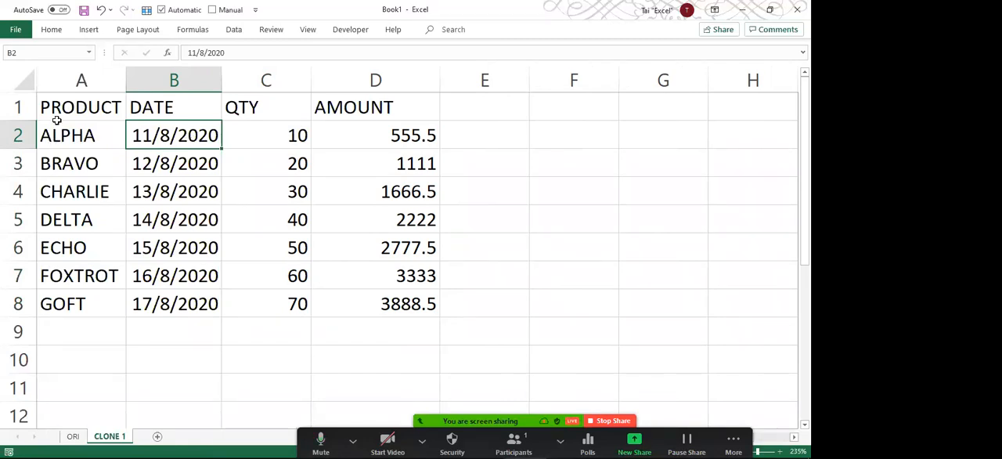
drag(164, 140, 116, 215)
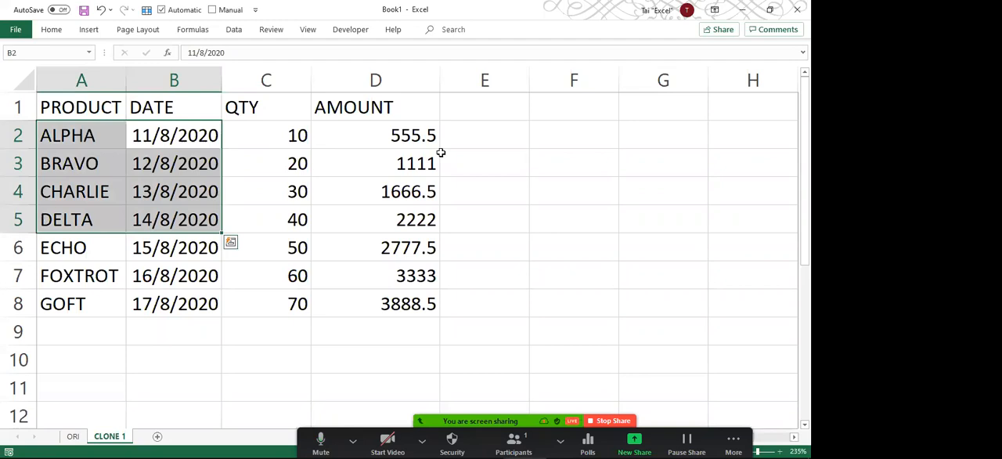
drag(407, 135, 405, 309)
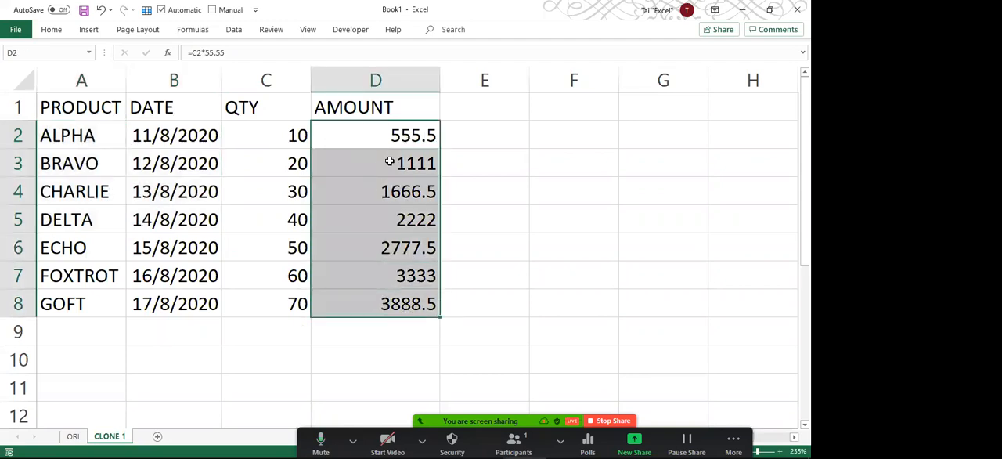
click(215, 169)
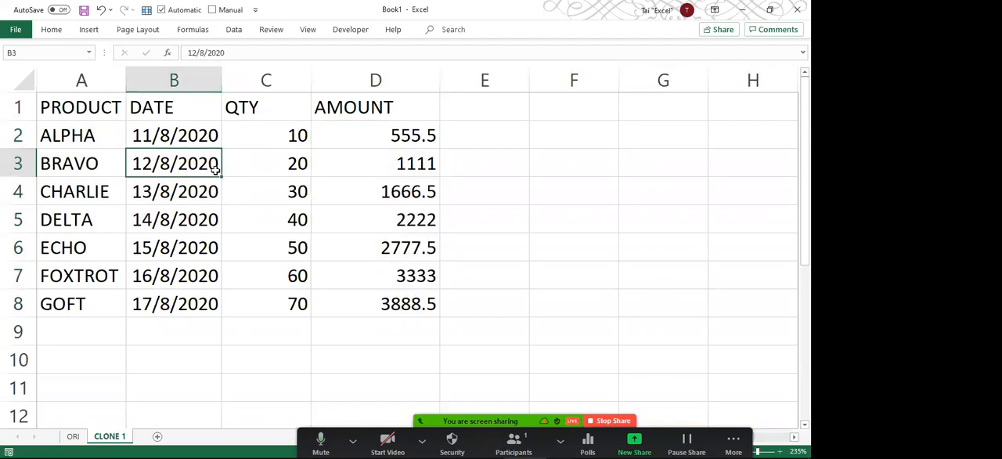
Select all constants on the sheet with Go To Special, including numbers, text, logicals and errors.
click(9, 79)
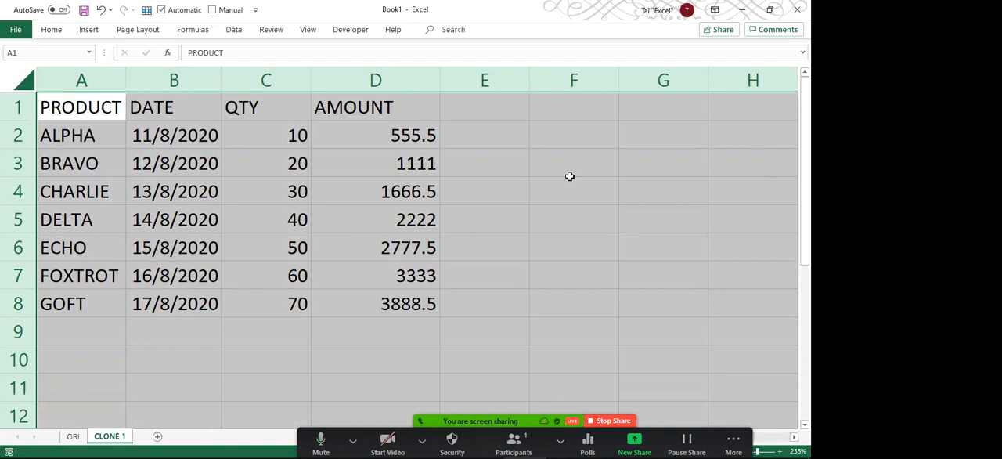
key(ctrl+g)
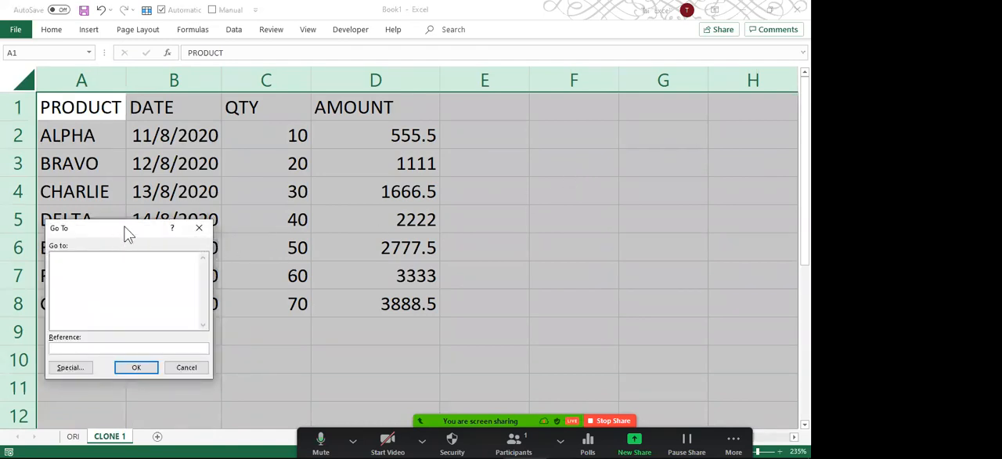
drag(128, 234, 378, 91)
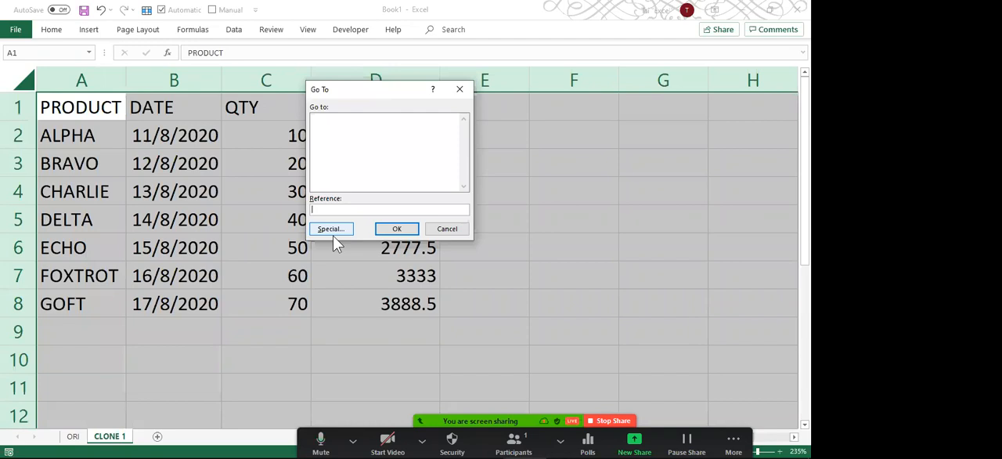
drag(230, 251, 307, 234)
key(Escape)
click(329, 233)
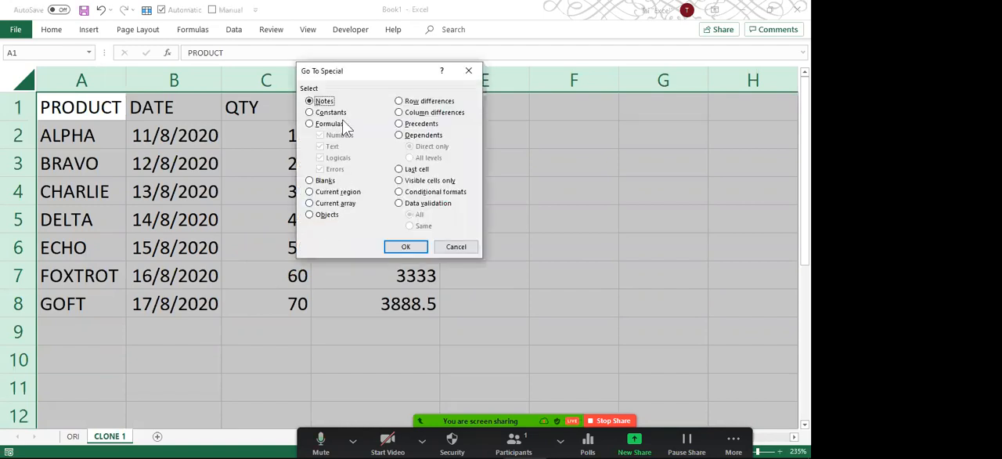
click(330, 113)
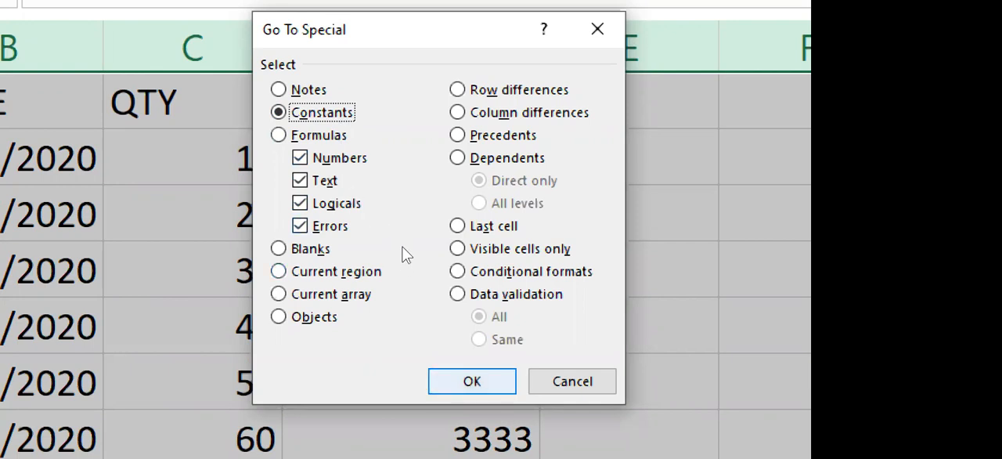
key(Return)
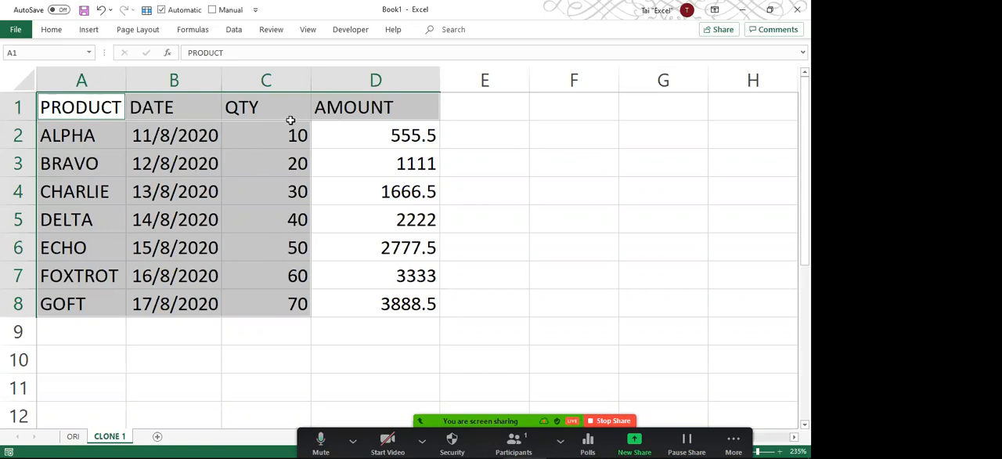
Select only the constants in rows 2 to 8 with Go To Special, excluding the header row.
click(17, 135)
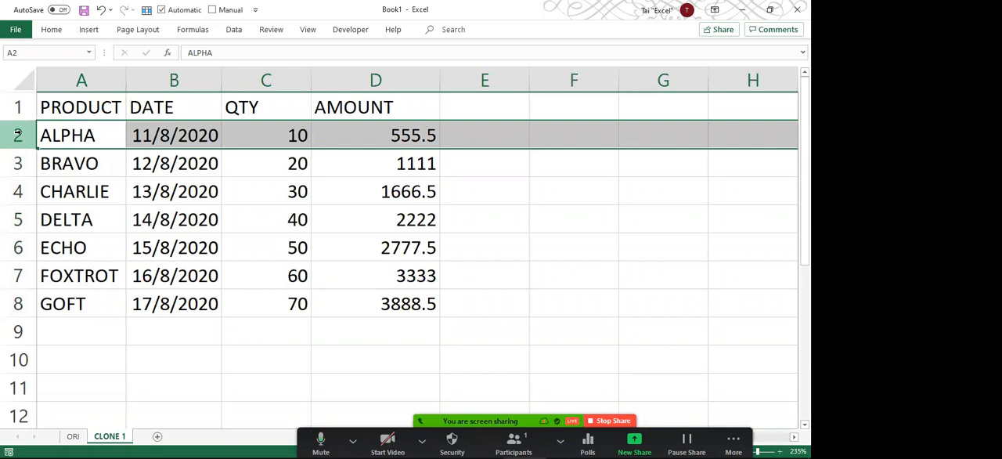
key(ctrl+shift+Down)
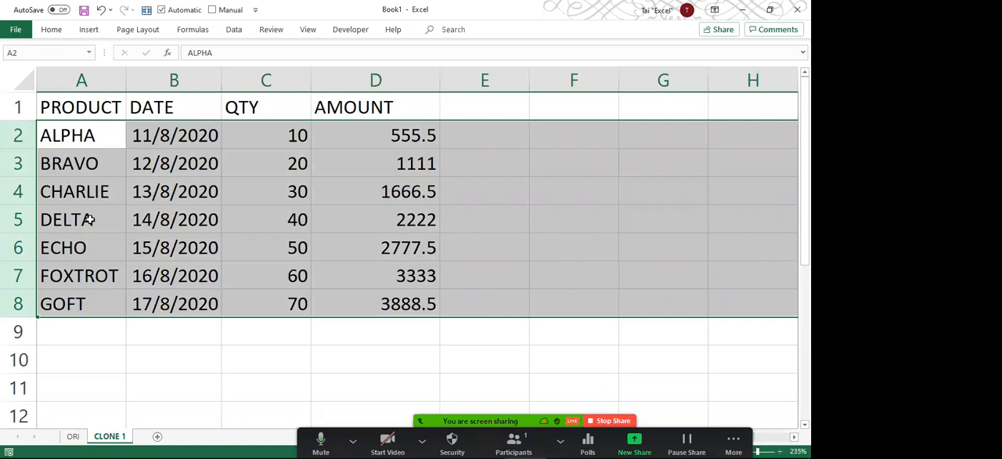
key(ctrl+g)
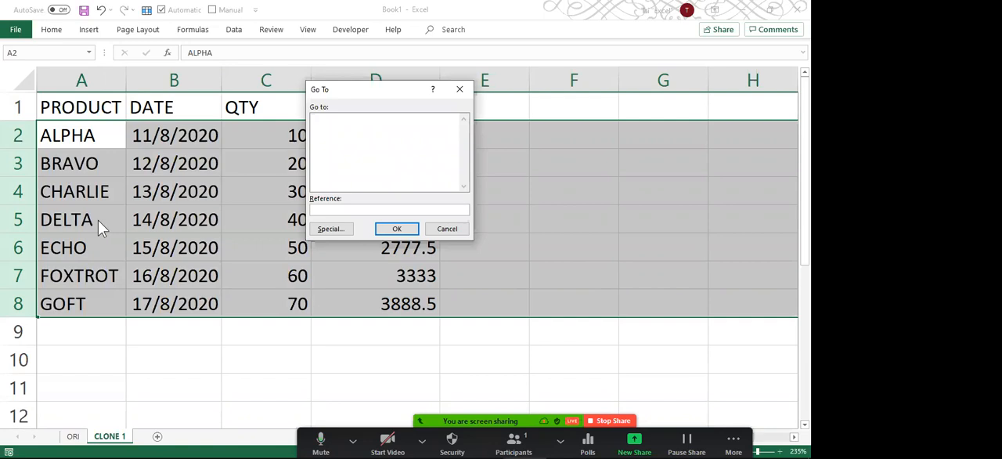
click(345, 228)
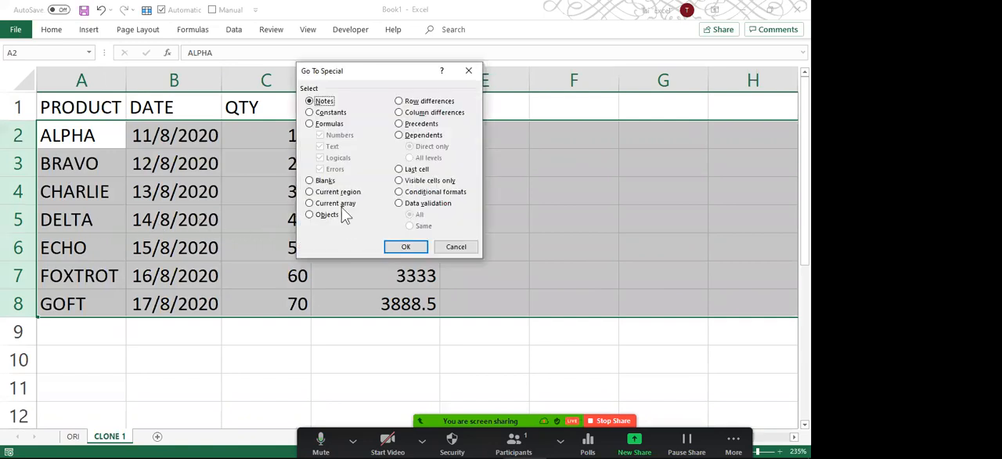
click(330, 112)
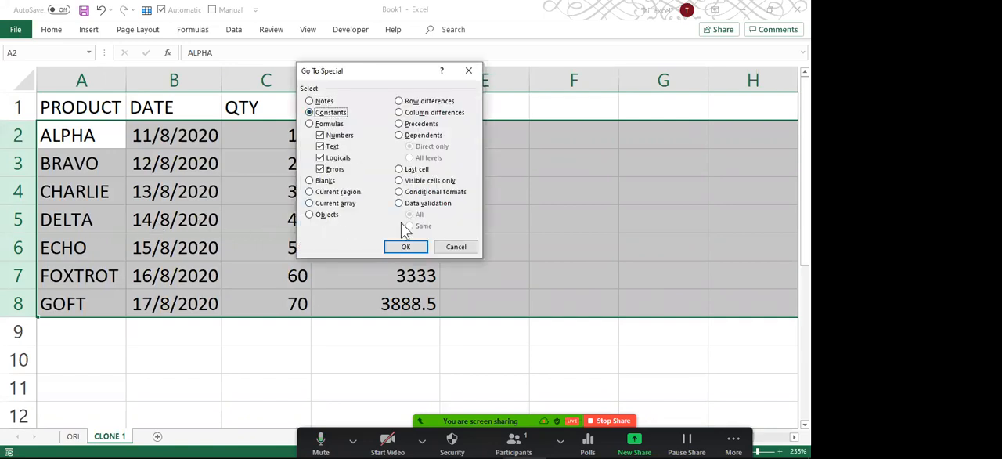
click(405, 247)
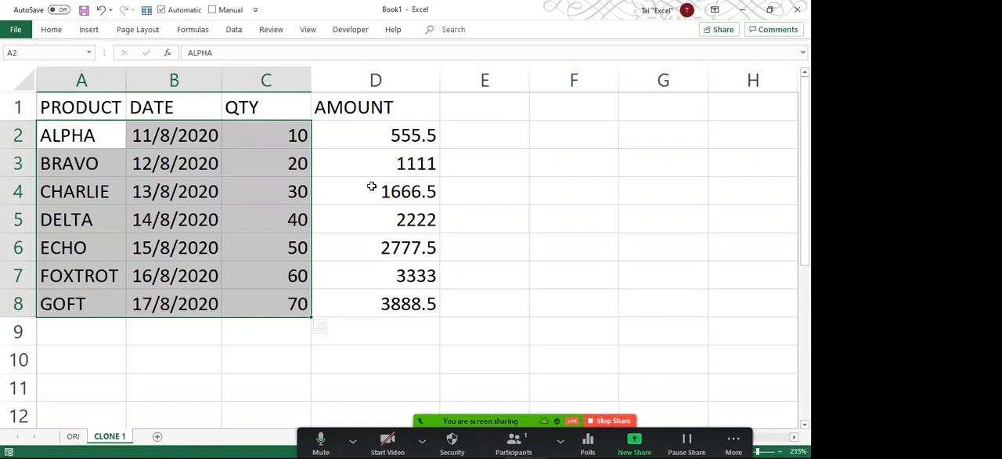
Replace every 4 with 1 in the selected constants, hiding the extended search options.
key(ctrl+h)
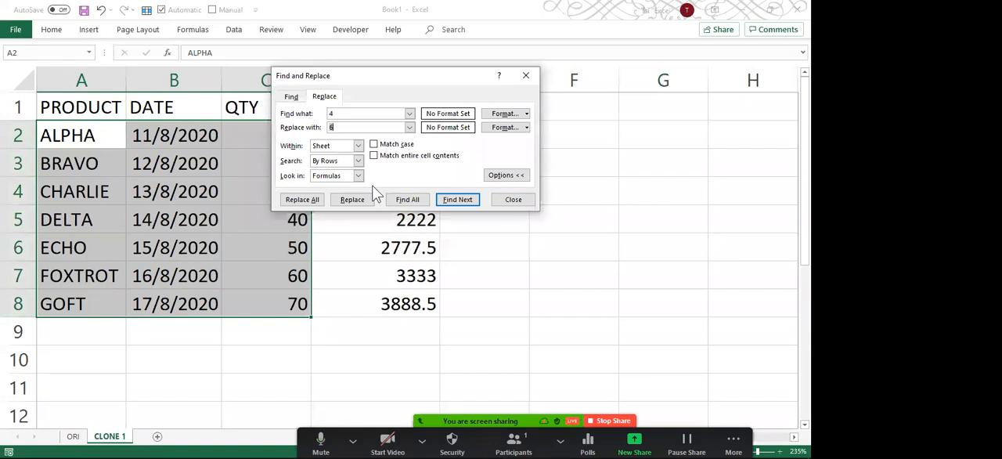
click(366, 113)
drag(351, 73, 455, 64)
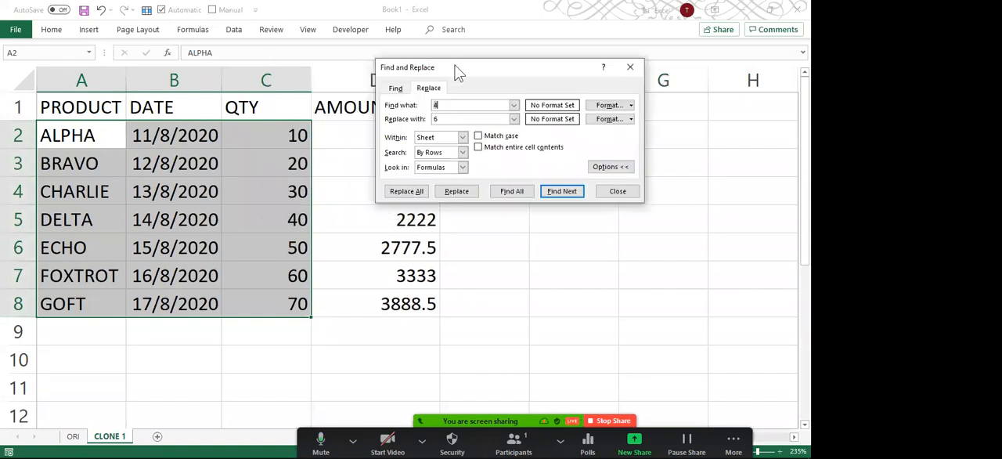
key(Tab)
text(1)
click(610, 170)
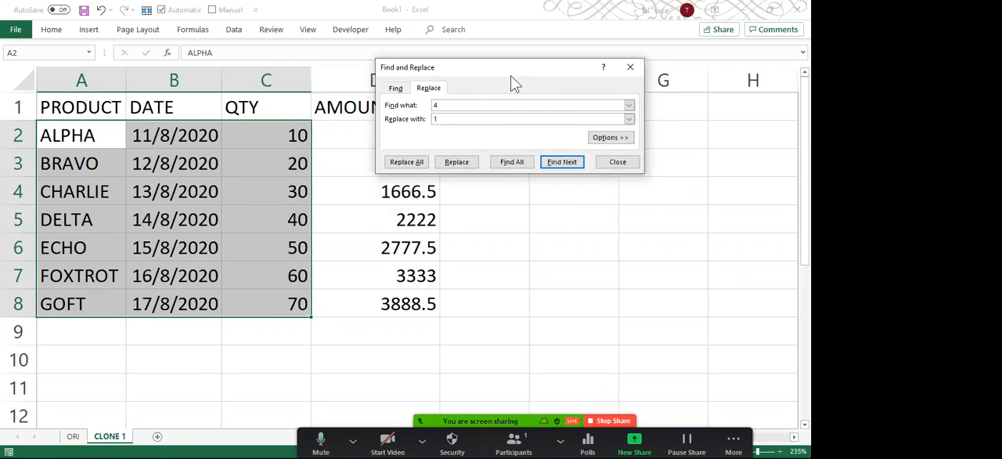
drag(510, 75, 476, 120)
click(363, 209)
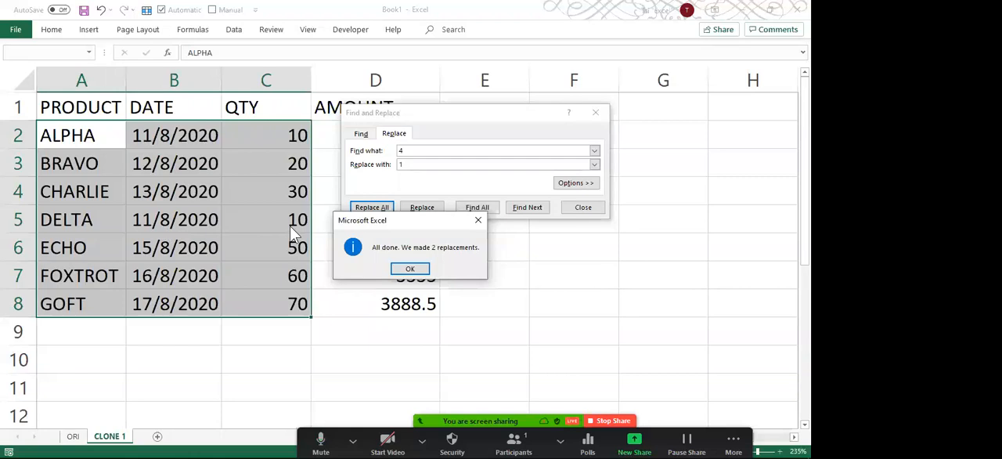
click(409, 269)
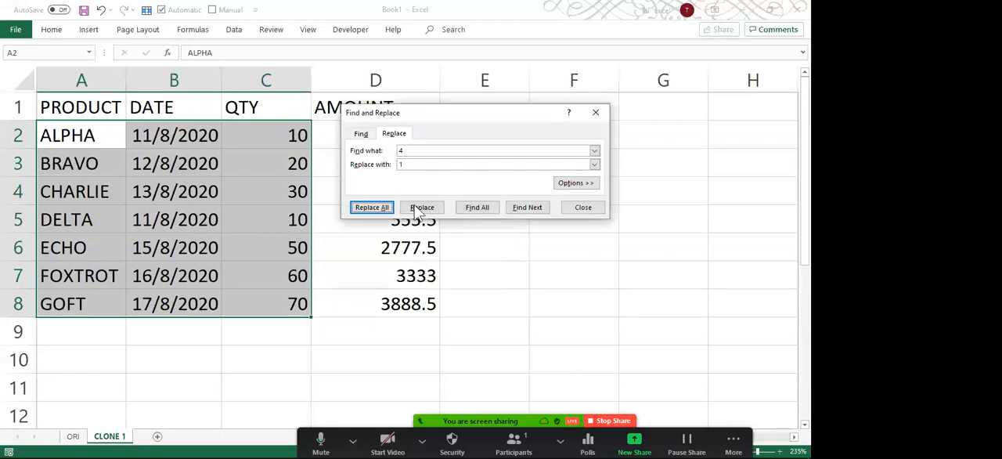
Try replacing every 2 with 1 in the selected constants, and undo the replacement.
double_click(400, 151)
text(2)
click(375, 208)
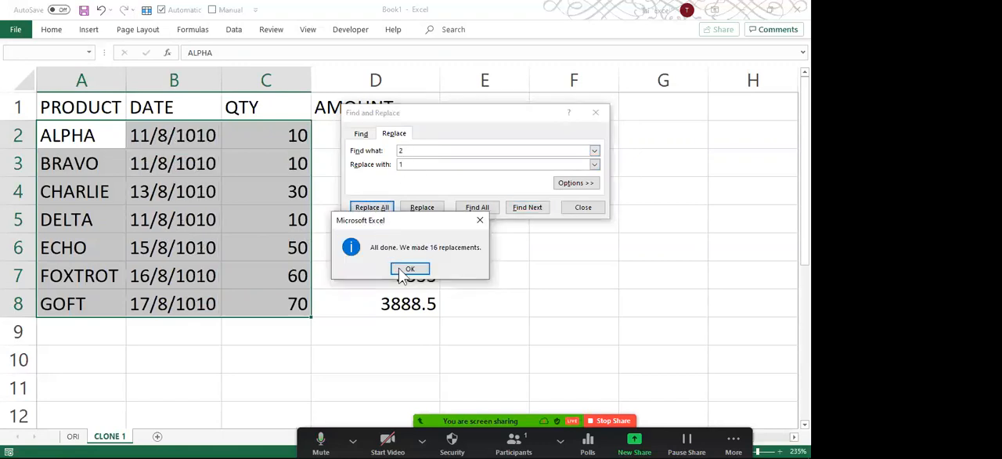
click(408, 269)
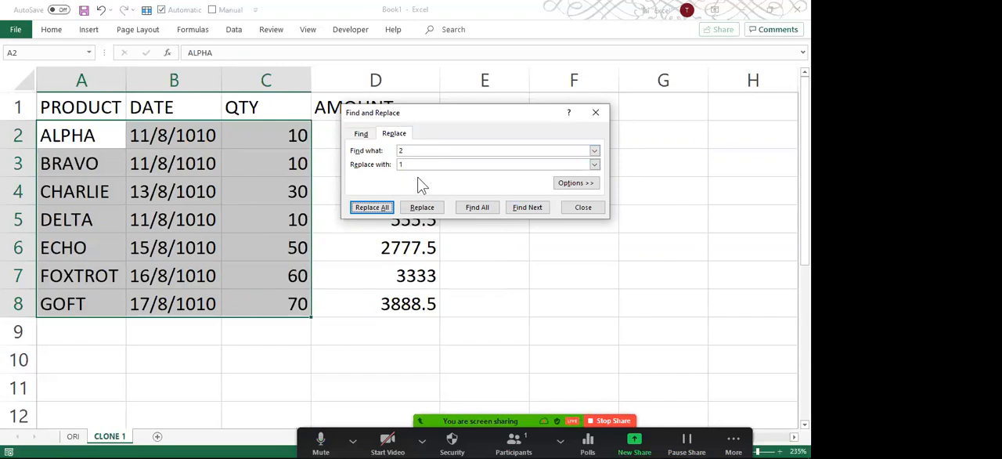
click(235, 215)
key(ctrl+z)
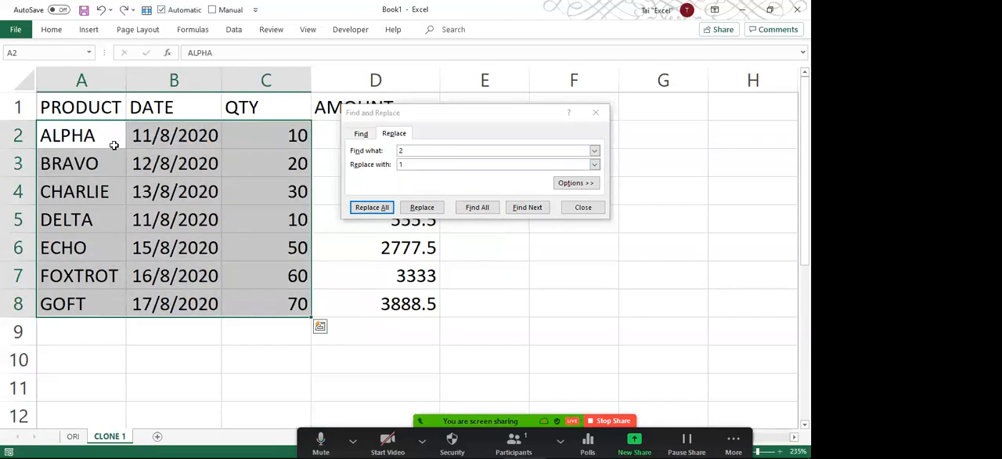
Replace every 5 with 1 in the selected product, date and quantity constants.
click(405, 150)
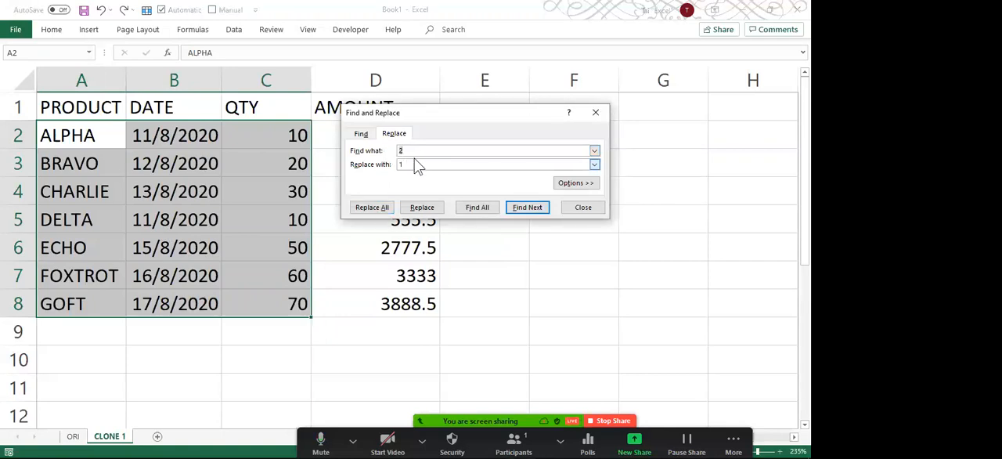
text(5)
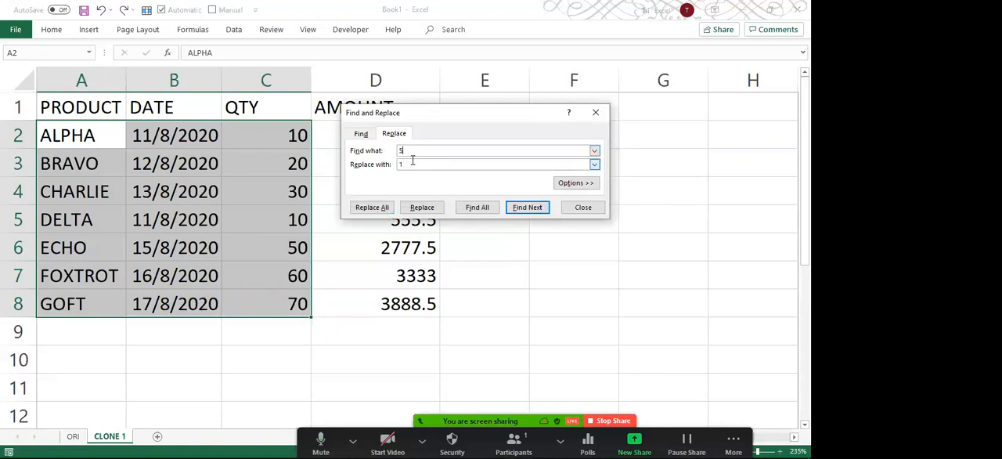
click(378, 211)
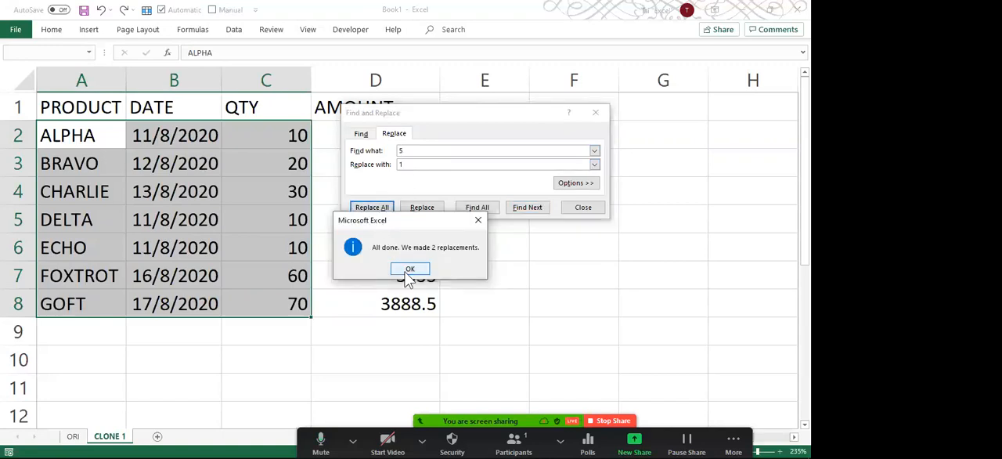
click(412, 266)
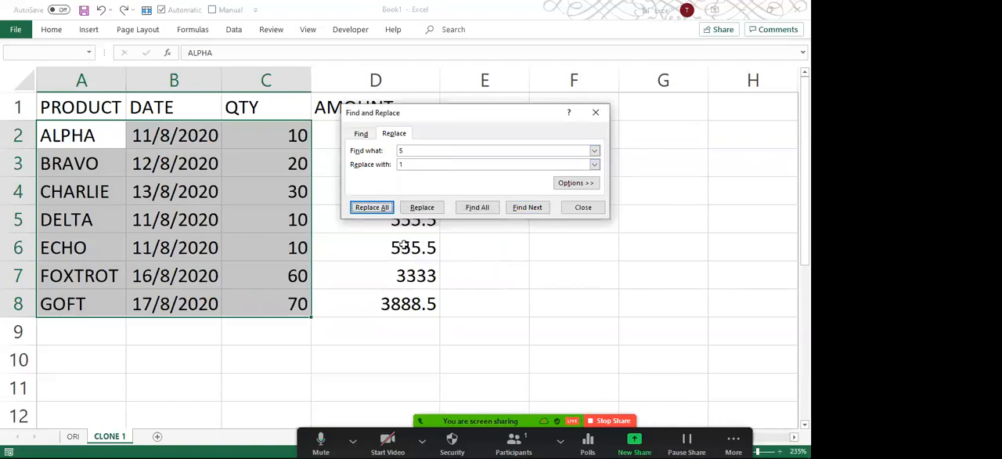
Replace every 8 with 1 in the selected constants.
click(404, 149)
key(BackSpace)
text(8)
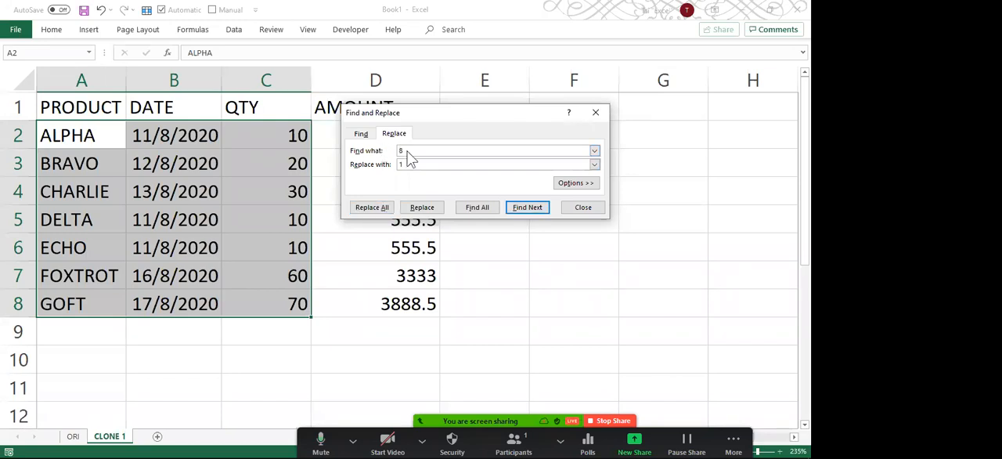
click(379, 208)
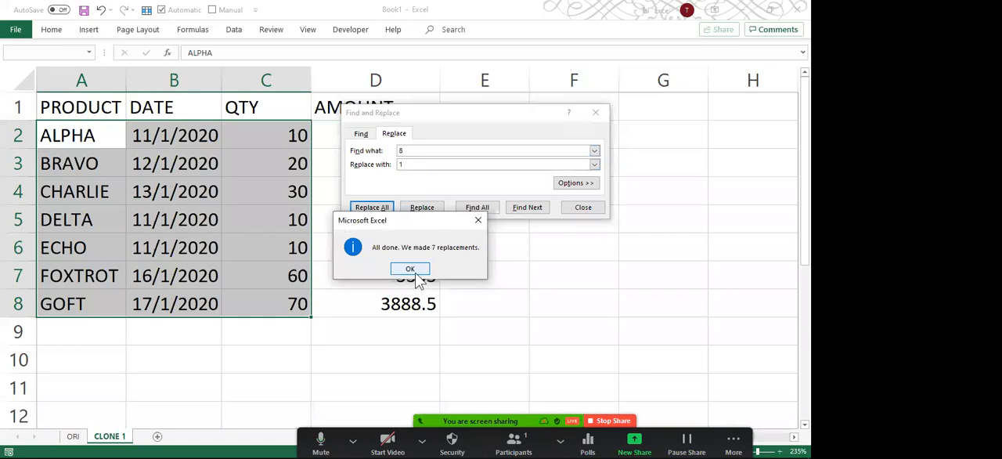
click(412, 271)
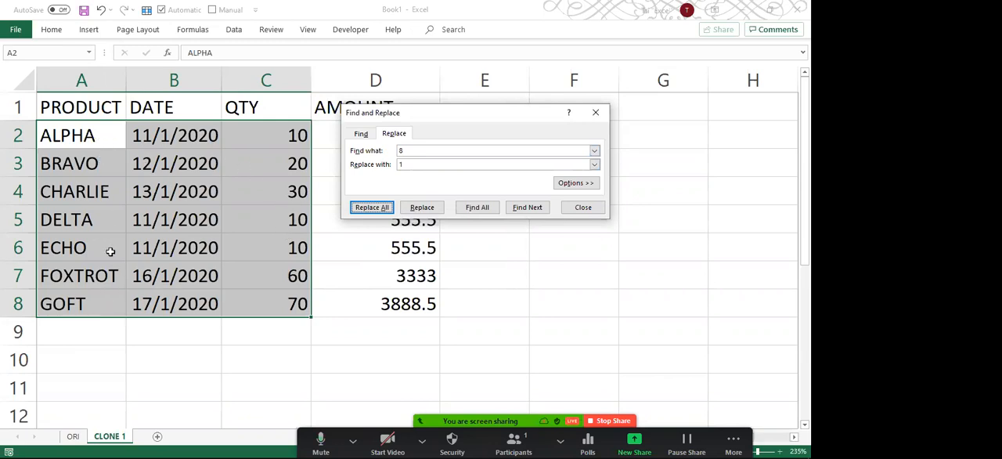
click(423, 151)
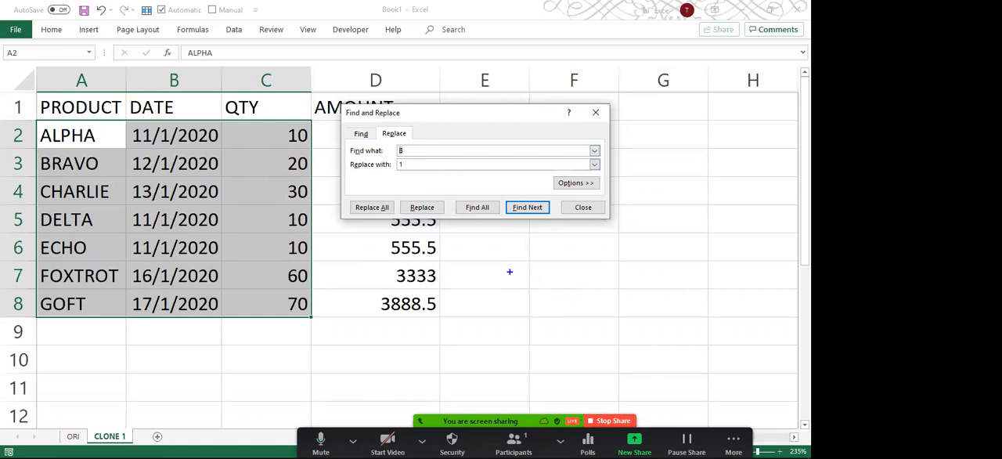
drag(484, 263, 484, 300)
text(AEIOU)
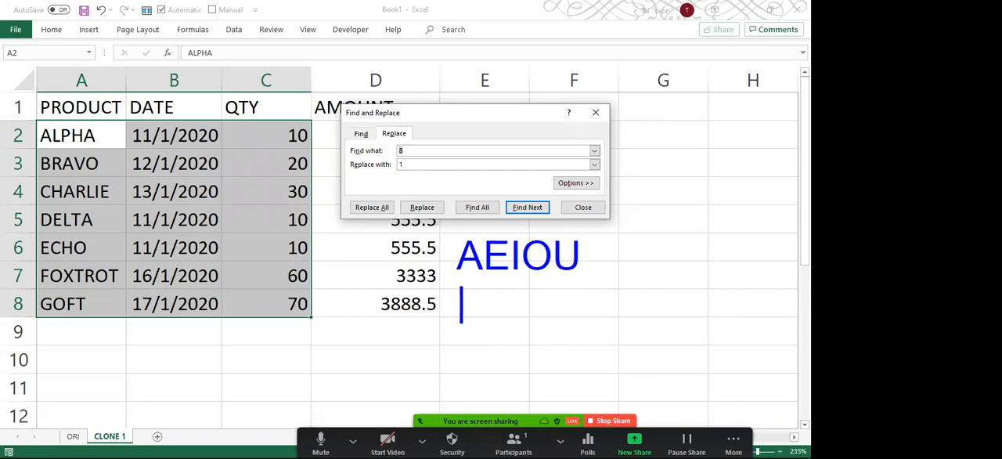
text(#)
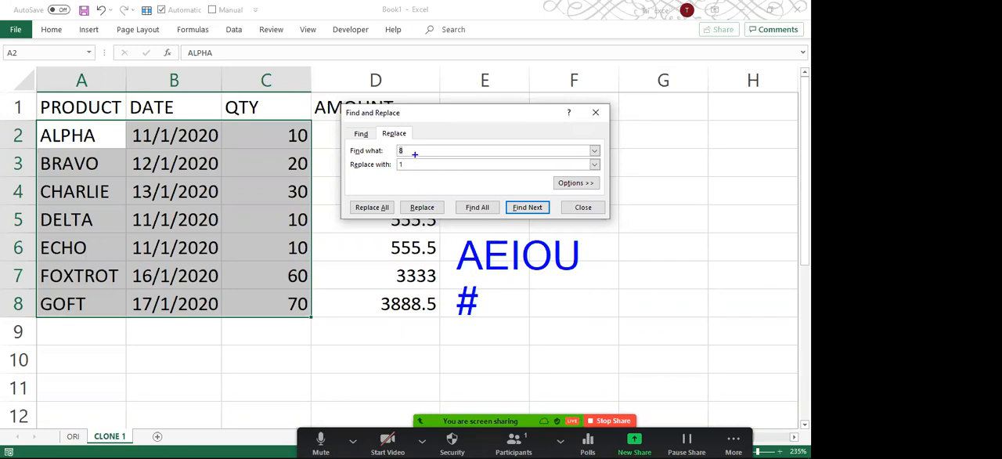
key(Escape)
Replace every letter A with # in the selected constants.
drag(414, 150, 385, 148)
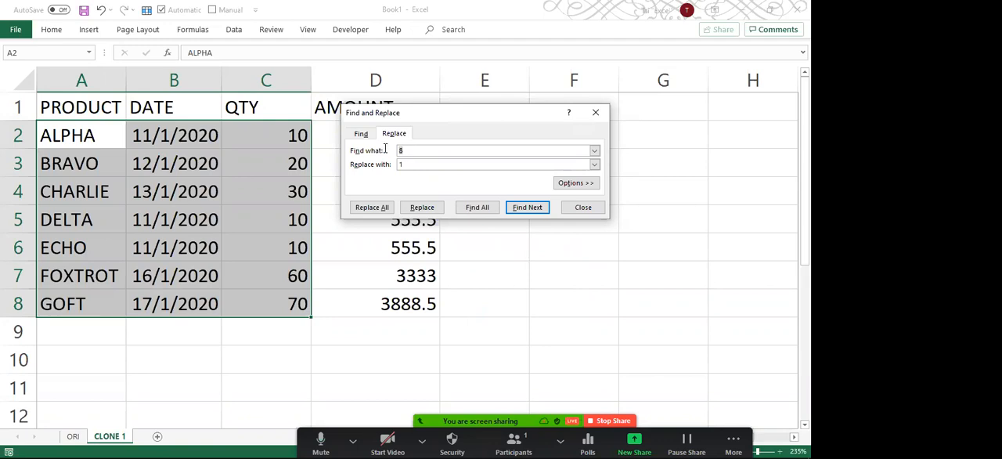
text(E)
key(BackSpace)
text(A)
key(Tab)
click(371, 208)
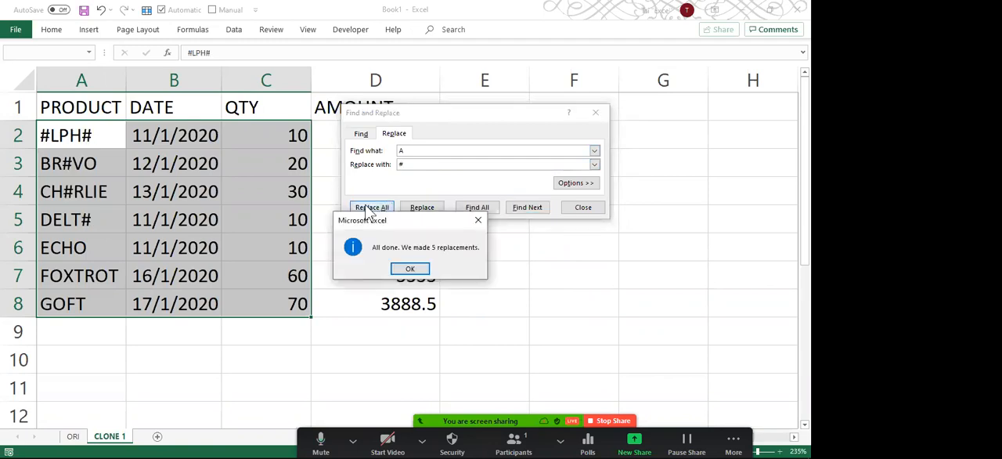
key(Return)
Replace every letter E with # in the selected constants.
click(404, 151)
key(BackSpace)
text(E)
click(372, 208)
key(Return)
Replace every letter I with # in the selected constants.
click(426, 150)
key(BackSpace)
text(I)
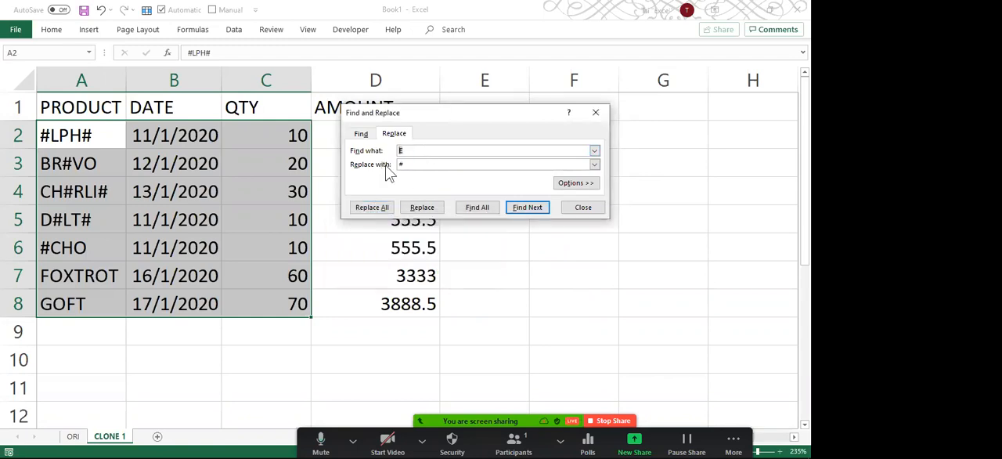
click(374, 210)
key(Return)
Replace every letter O with # in the selected constants.
click(404, 150)
key(BackSpace)
text(O)
click(370, 214)
key(Return)
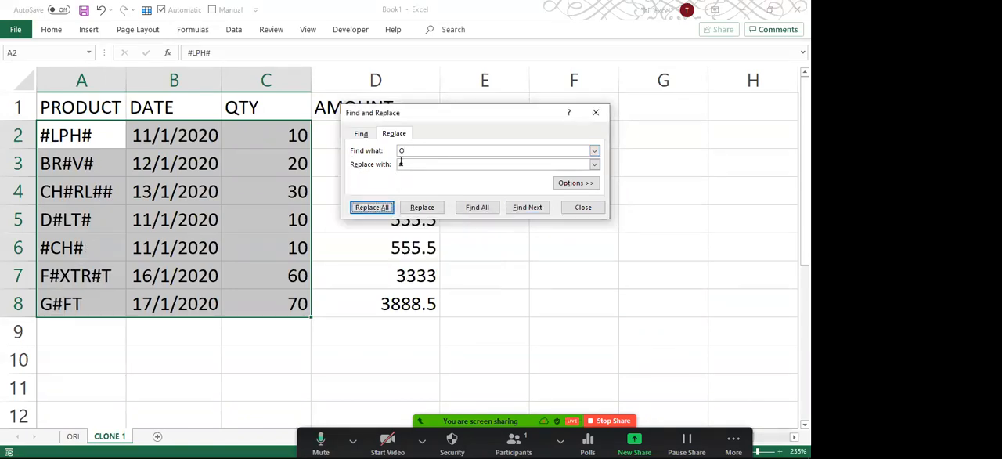
Try to replace every letter U with # in the selected constants.
click(410, 150)
key(BackSpace)
text(U)
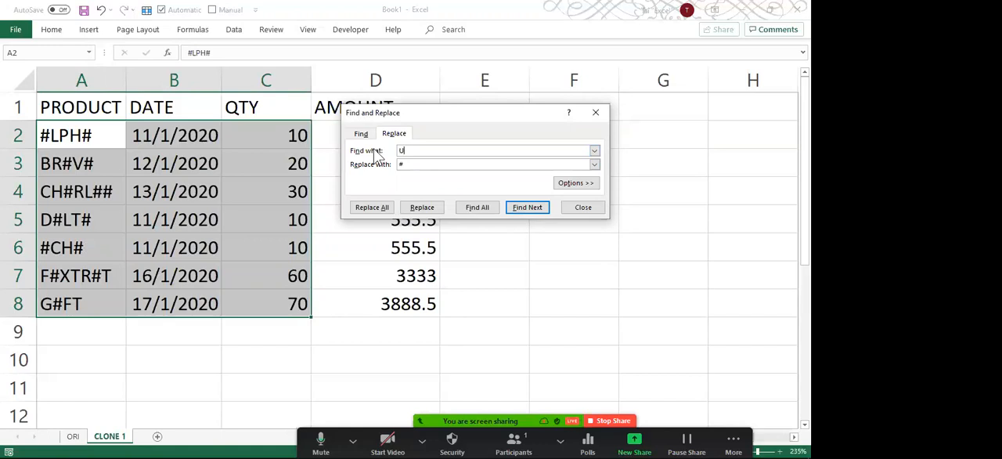
click(376, 208)
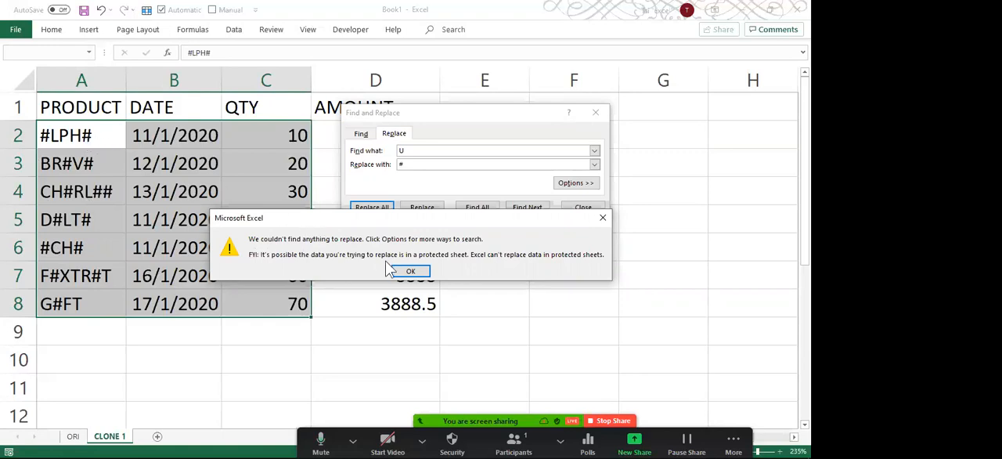
click(408, 272)
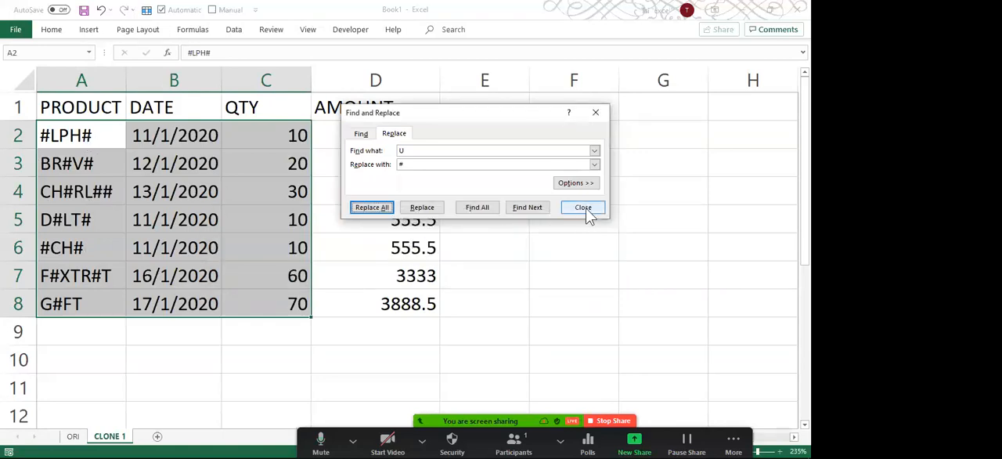
Replace every # with !$@ in the selected constants.
click(412, 150)
drag(330, 148, 327, 148)
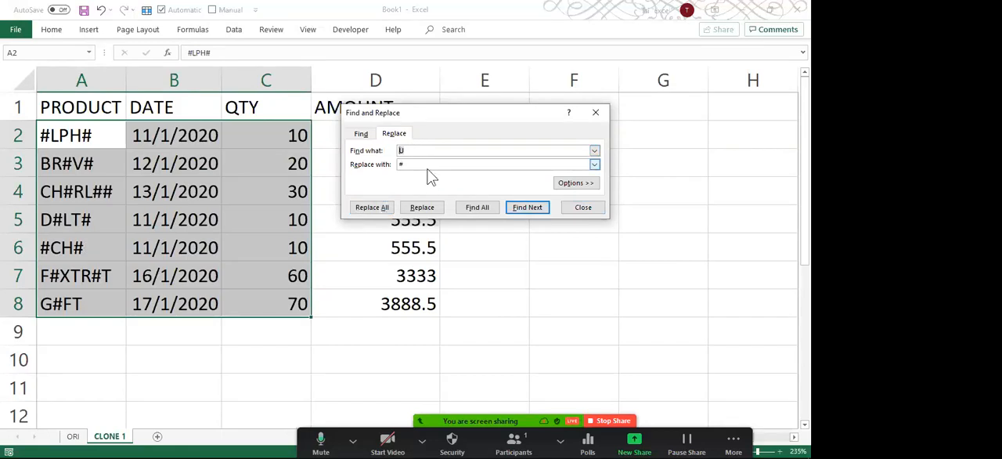
text(#)
double_click(409, 163)
text(!$@)
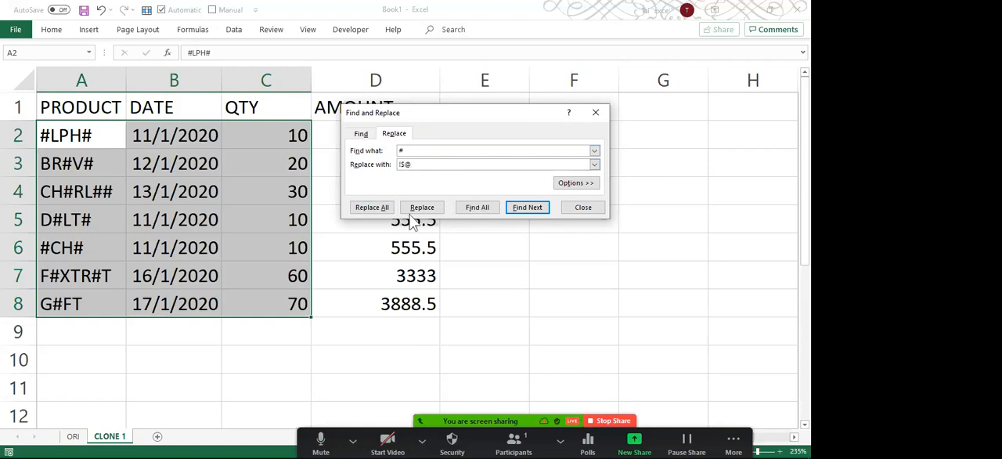
click(361, 207)
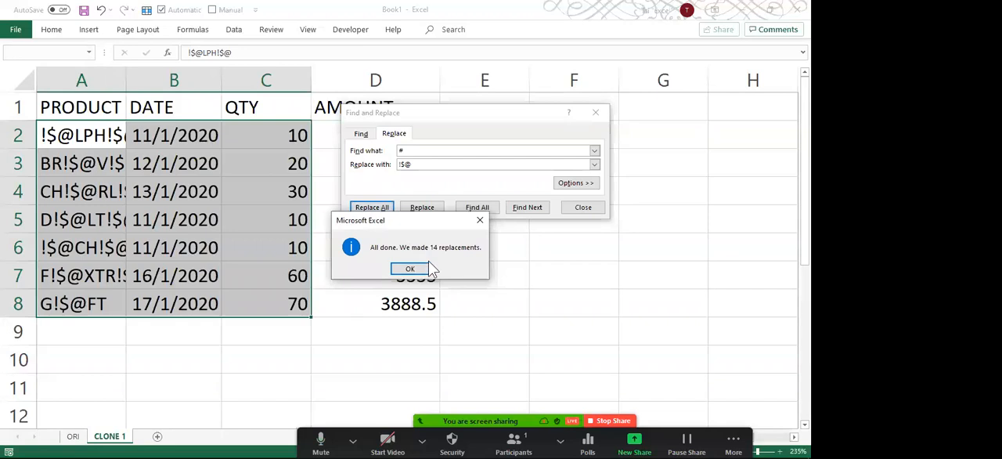
click(418, 265)
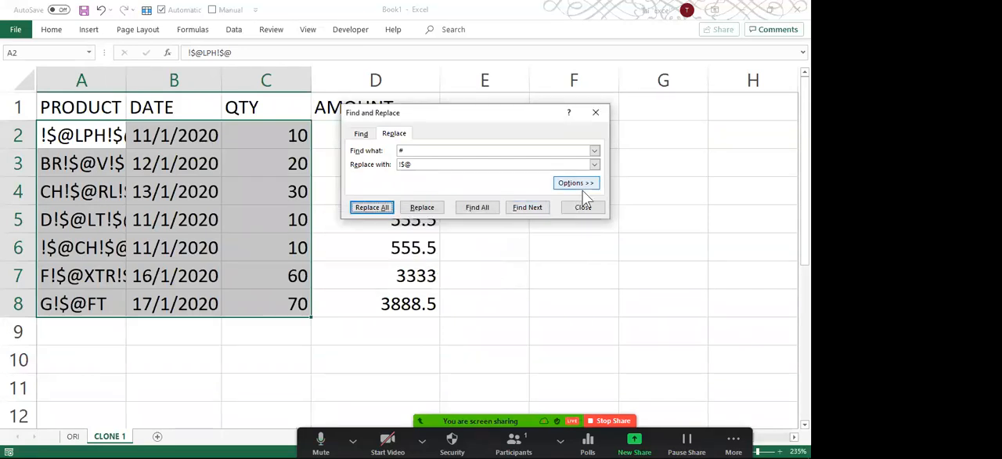
Close Find and Replace and widen the PRODUCT column so the full scrambled product names fit.
click(584, 207)
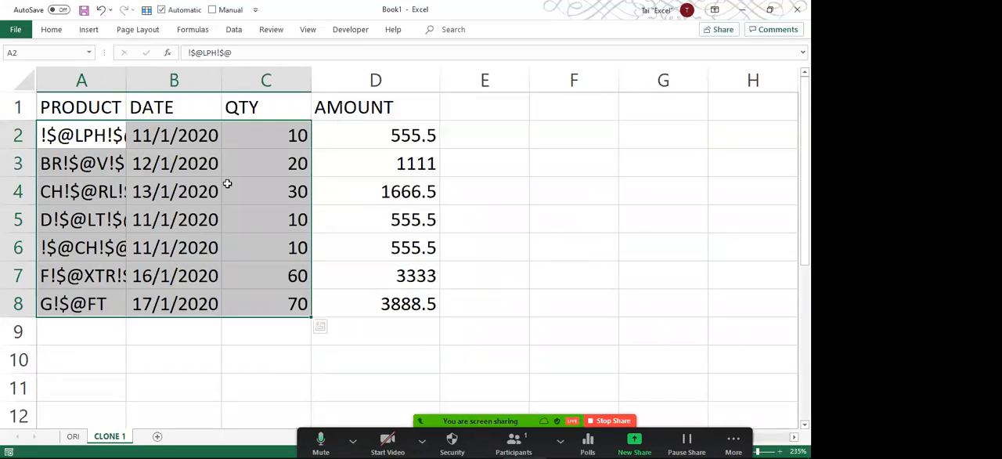
click(153, 143)
drag(123, 80, 214, 79)
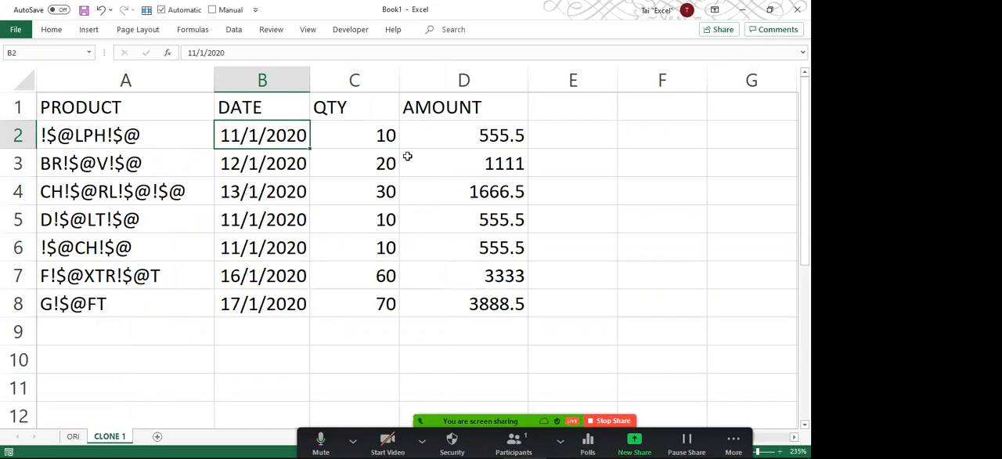
Examine the AMOUNT formula in cell D2 and review the PRODUCT and DATE entries in rows 2 to 8.
click(420, 136)
double_click(422, 135)
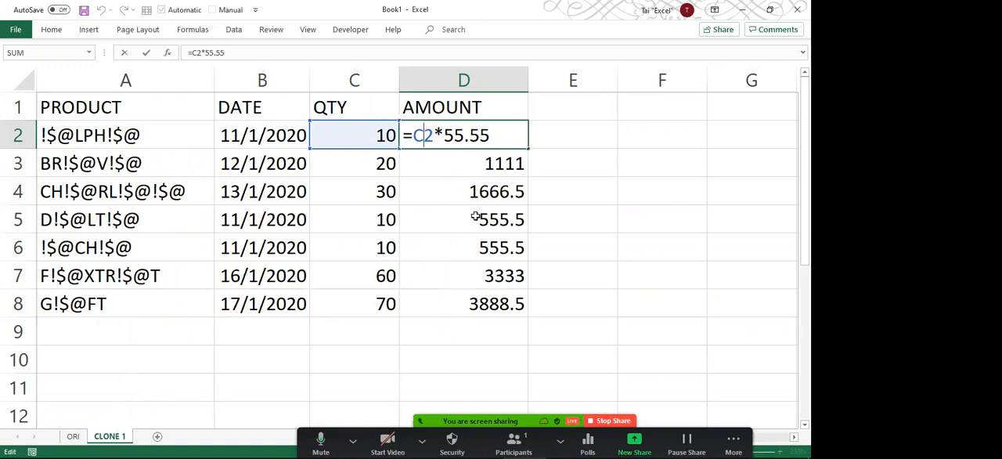
key(ctrl+Return)
drag(126, 135, 145, 296)
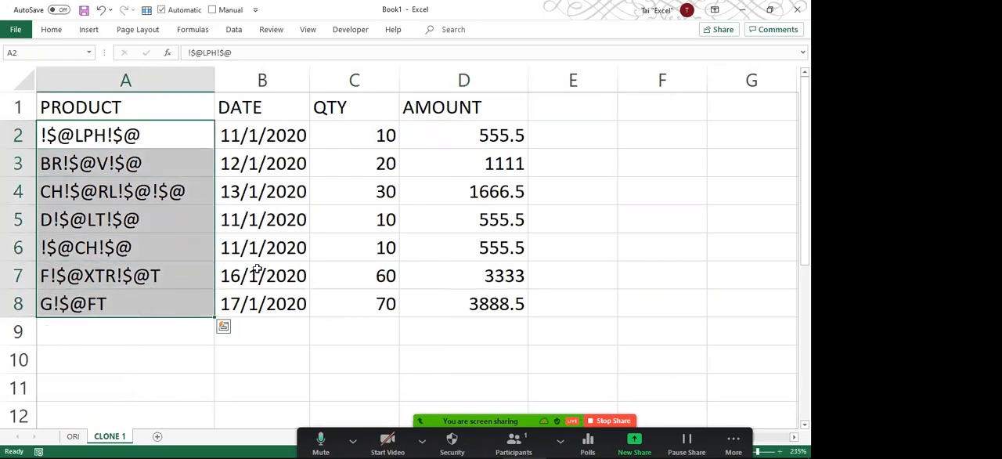
drag(286, 142, 295, 297)
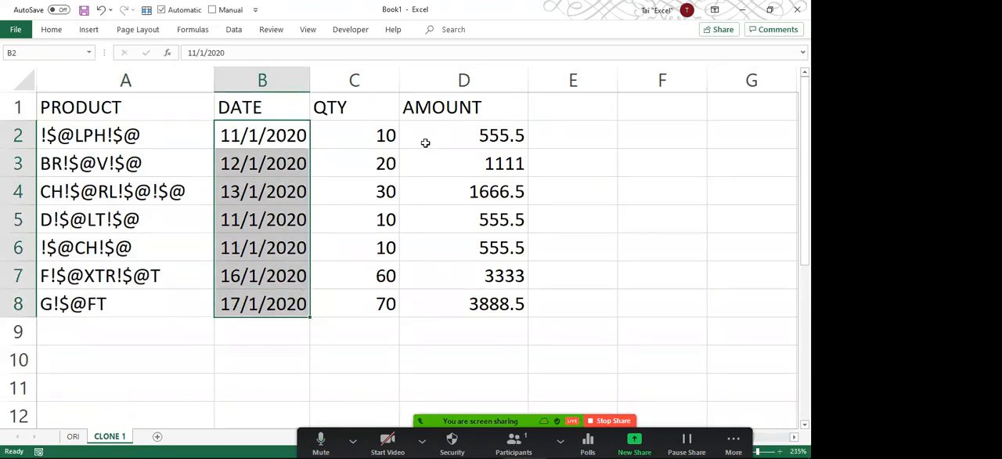
click(425, 143)
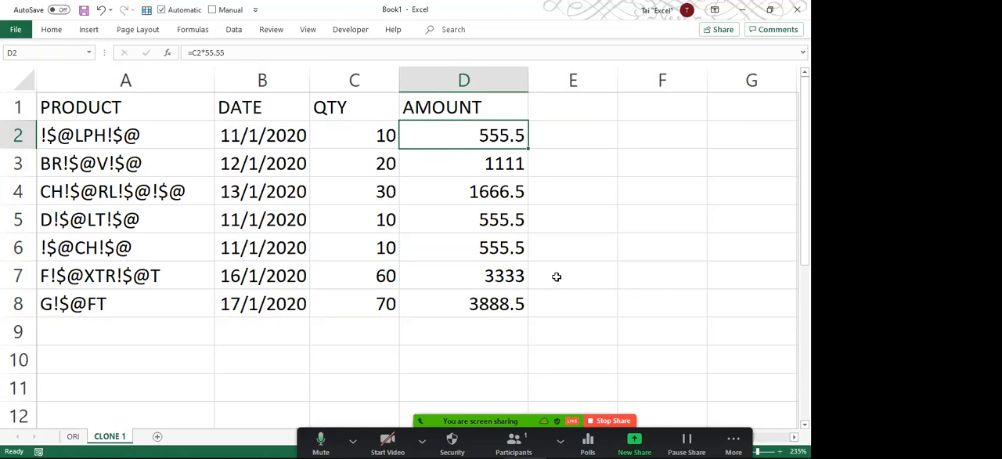
Expand the Find and Replace options, set the search scope to Workbook, and close the dialog without replacing anything.
key(ctrl+h)
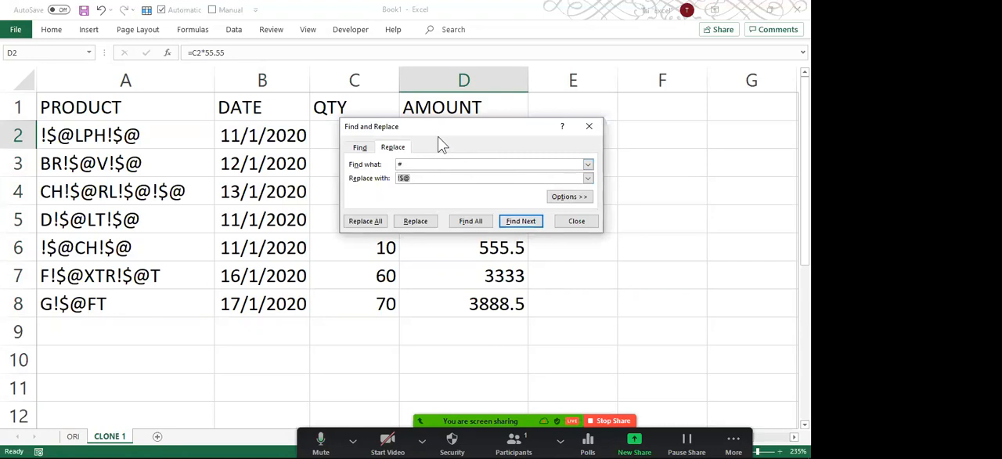
click(556, 197)
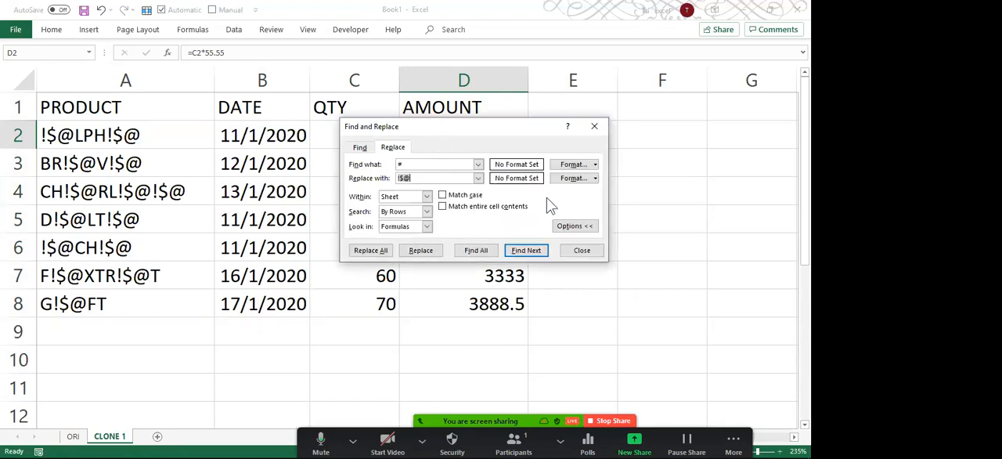
click(426, 197)
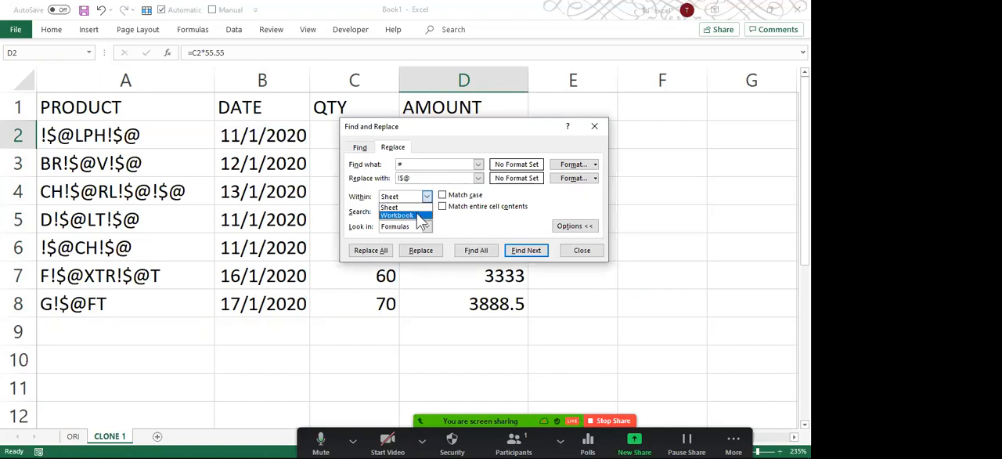
click(420, 216)
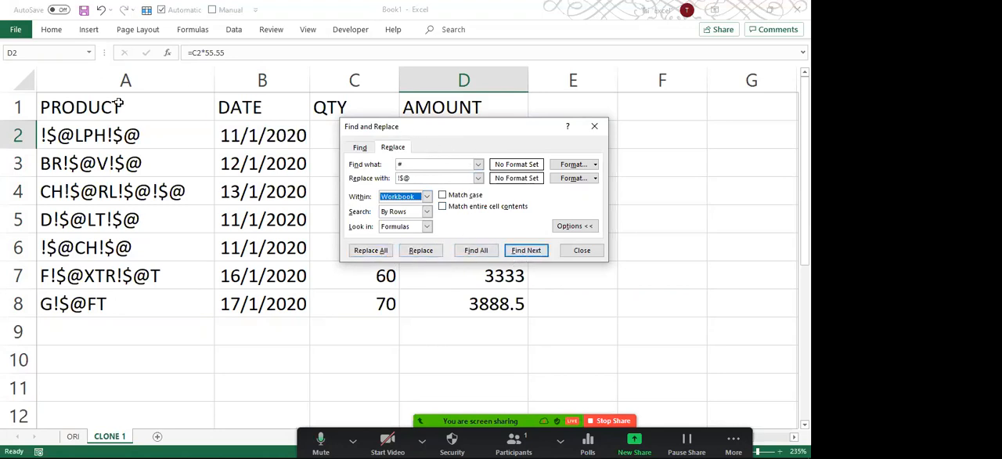
click(599, 252)
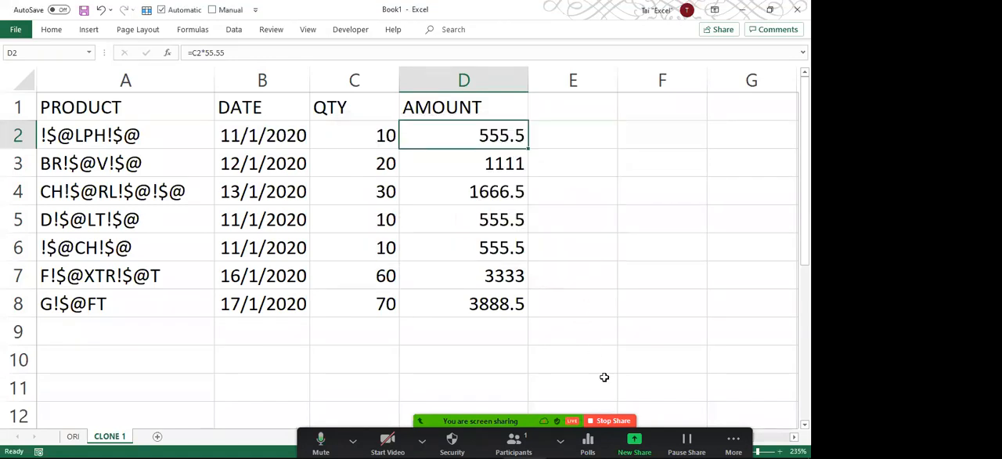
click(613, 420)
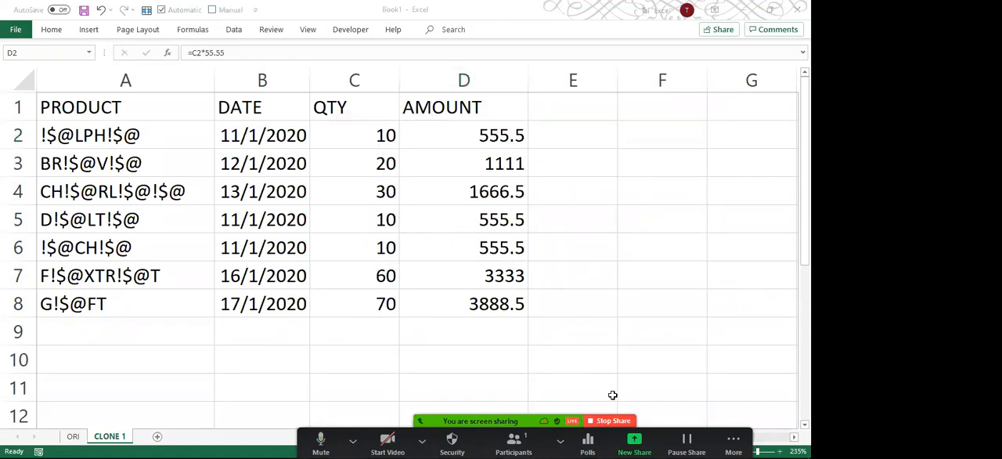